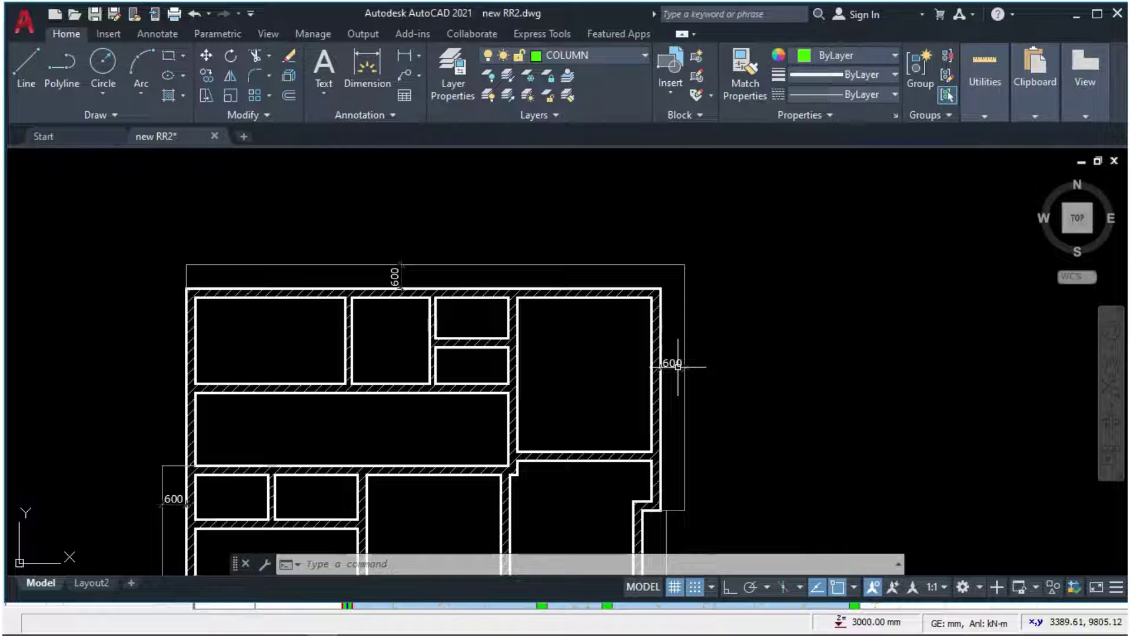
Examine the 600 mm offset dimensions between the outer walls and the surrounding outline throughout the AutoCAD floor plan.
{"action": "scroll", "coordinate": [595, 214], "scroll_direction": "down", "scroll_amount": 2}
{"action": "scroll", "coordinate": [600, 428], "scroll_direction": "down", "scroll_amount": 2}
{"action": "scroll", "coordinate": [601, 467], "scroll_direction": "up", "scroll_amount": 3}
{"action": "scroll", "coordinate": [505, 489], "scroll_direction": "up", "scroll_amount": 3}
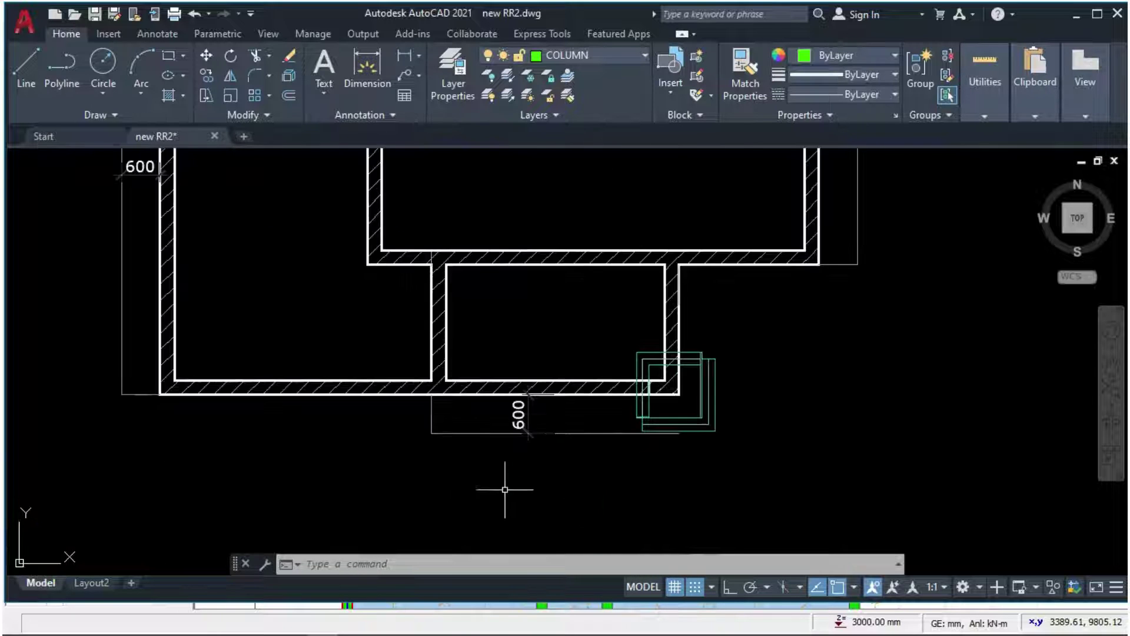
{"action": "scroll", "coordinate": [505, 489], "scroll_direction": "down", "scroll_amount": 3}
{"action": "scroll", "coordinate": [389, 342], "scroll_direction": "up", "scroll_amount": 6}
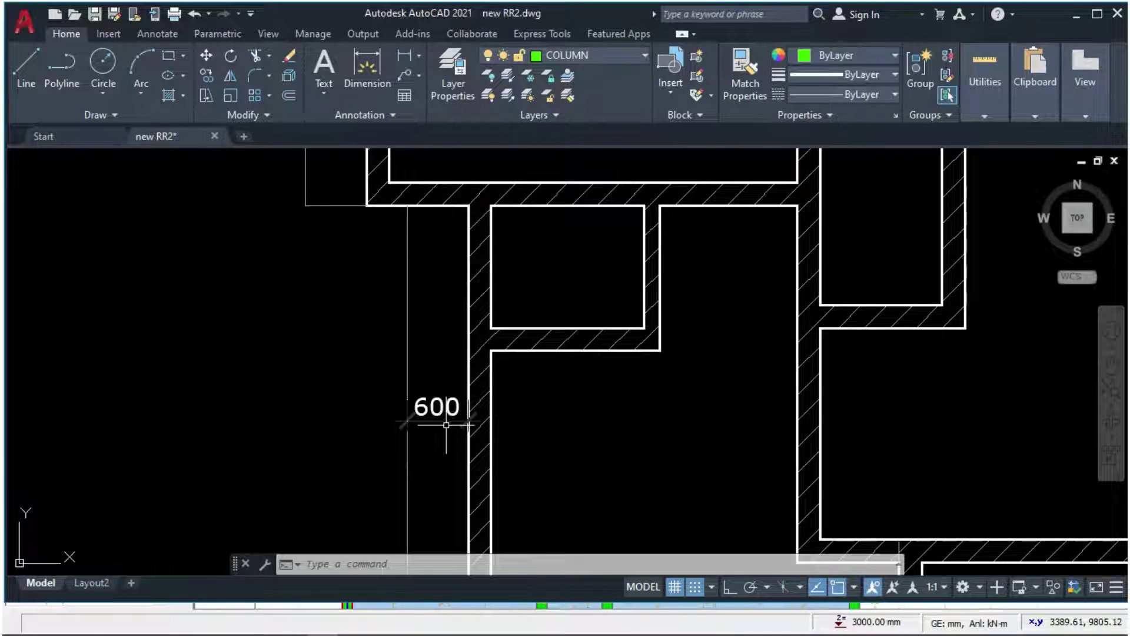
{"action": "scroll", "coordinate": [446, 423], "scroll_direction": "up", "scroll_amount": 2}
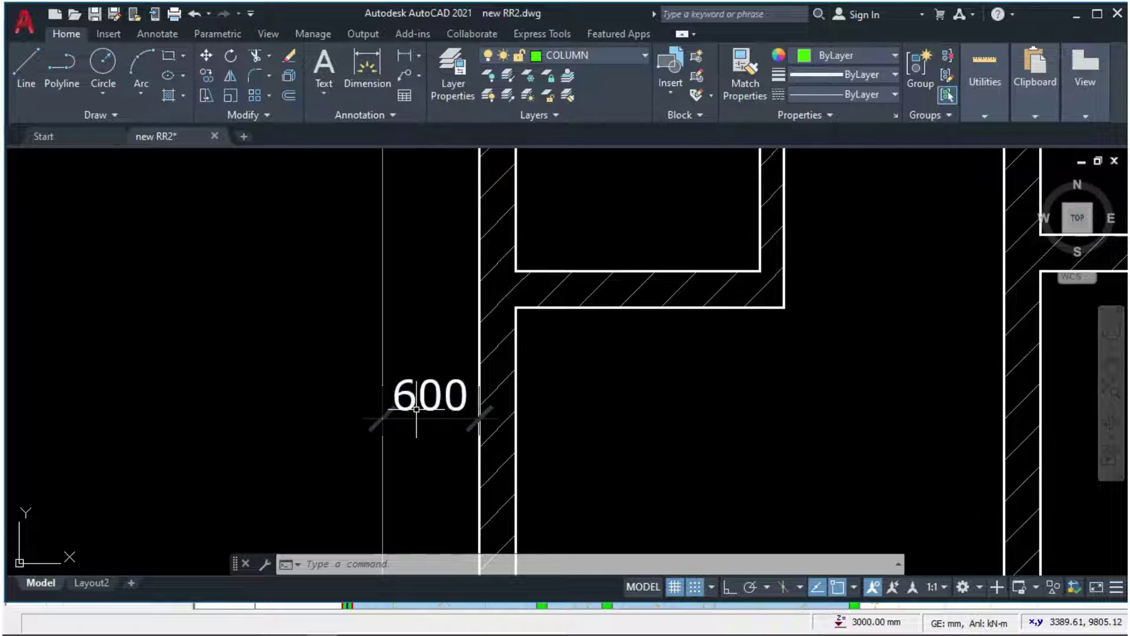
{"action": "scroll", "coordinate": [416, 408], "scroll_direction": "down", "scroll_amount": 4}
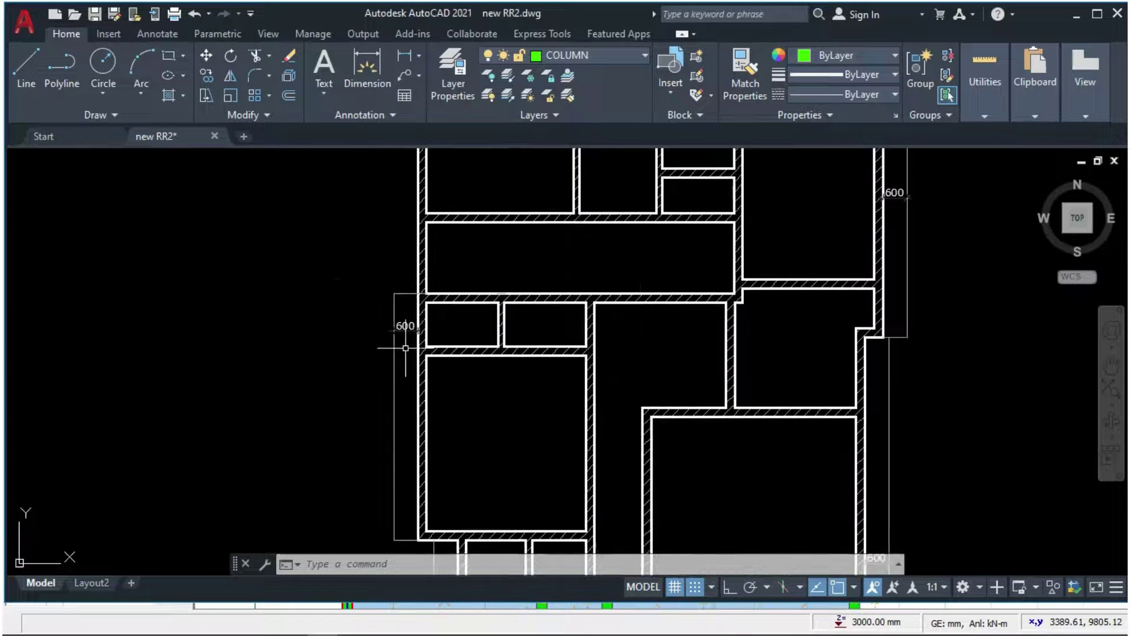
{"action": "scroll", "coordinate": [405, 347], "scroll_direction": "up", "scroll_amount": 5}
{"action": "scroll", "coordinate": [335, 336], "scroll_direction": "down", "scroll_amount": 3}
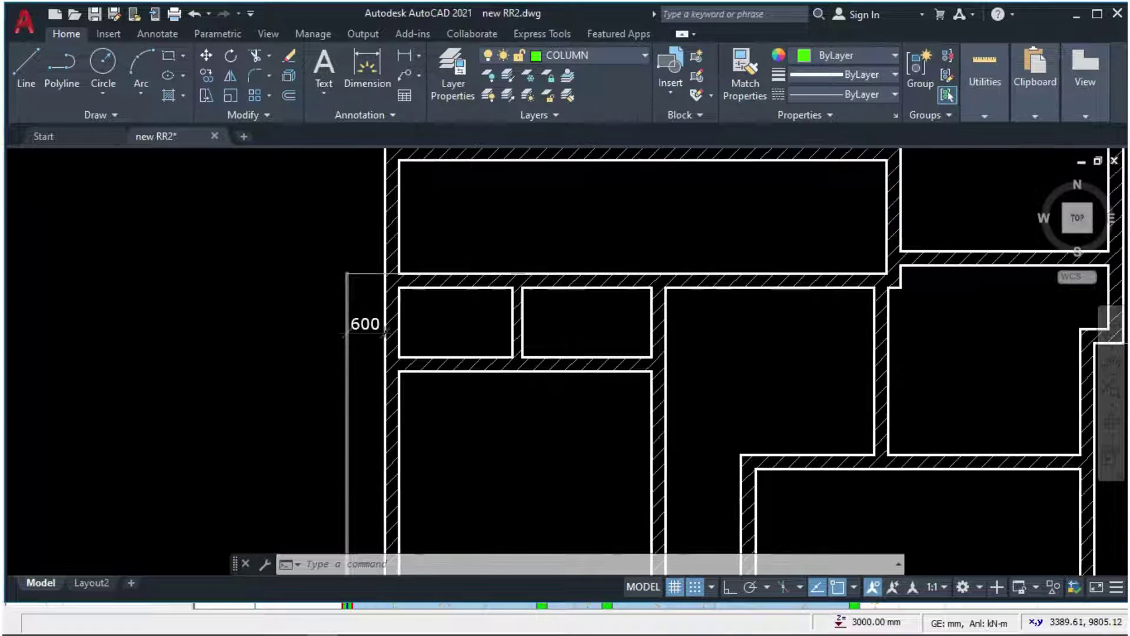
{"action": "scroll", "coordinate": [382, 347], "scroll_direction": "down", "scroll_amount": 2}
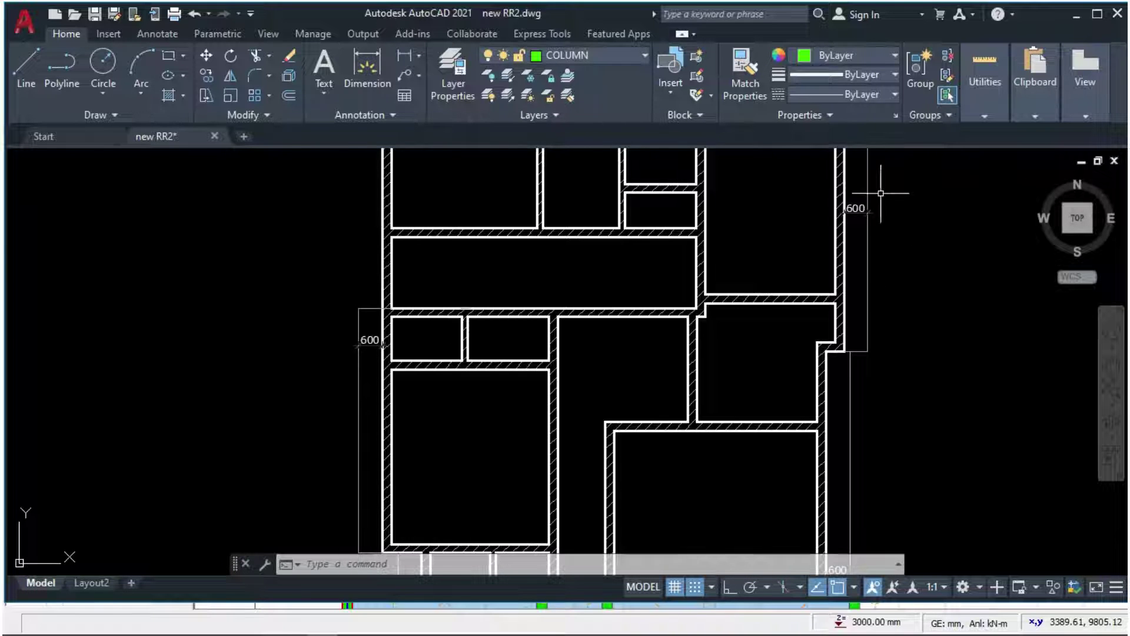
{"action": "scroll", "coordinate": [880, 193], "scroll_direction": "up", "scroll_amount": 4}
{"action": "scroll", "coordinate": [781, 286], "scroll_direction": "down", "scroll_amount": 4}
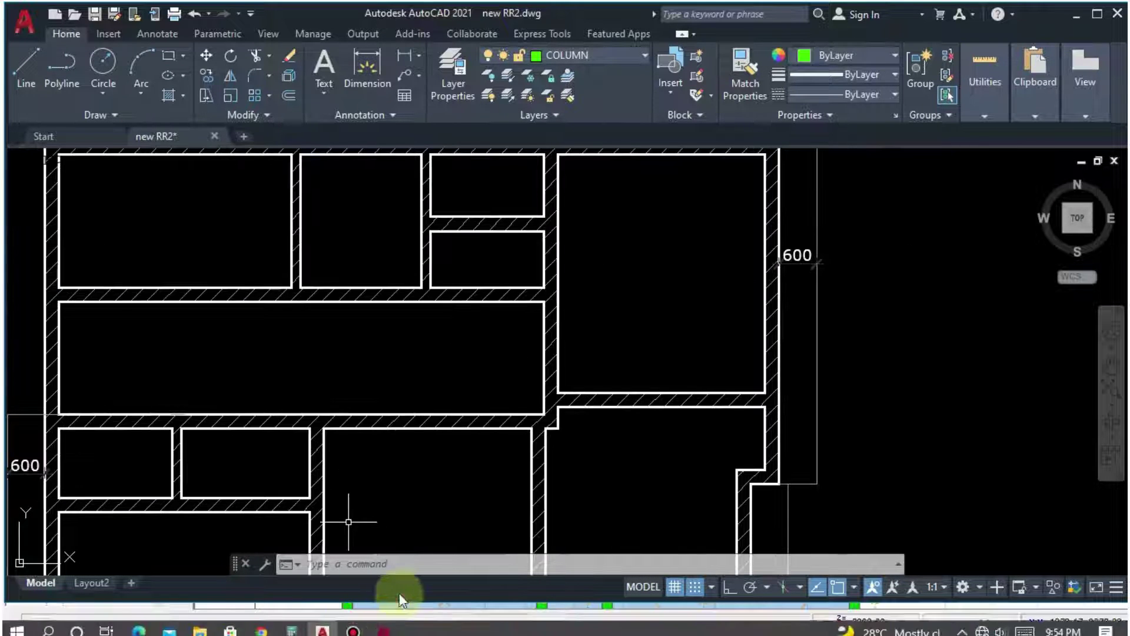
Switch to ProtaStructure to examine the perimeter beams near axes X1 and Y1, and return to the 600 mm offset in AutoCAD.
{"action": "left_click", "coordinate": [383, 622]}
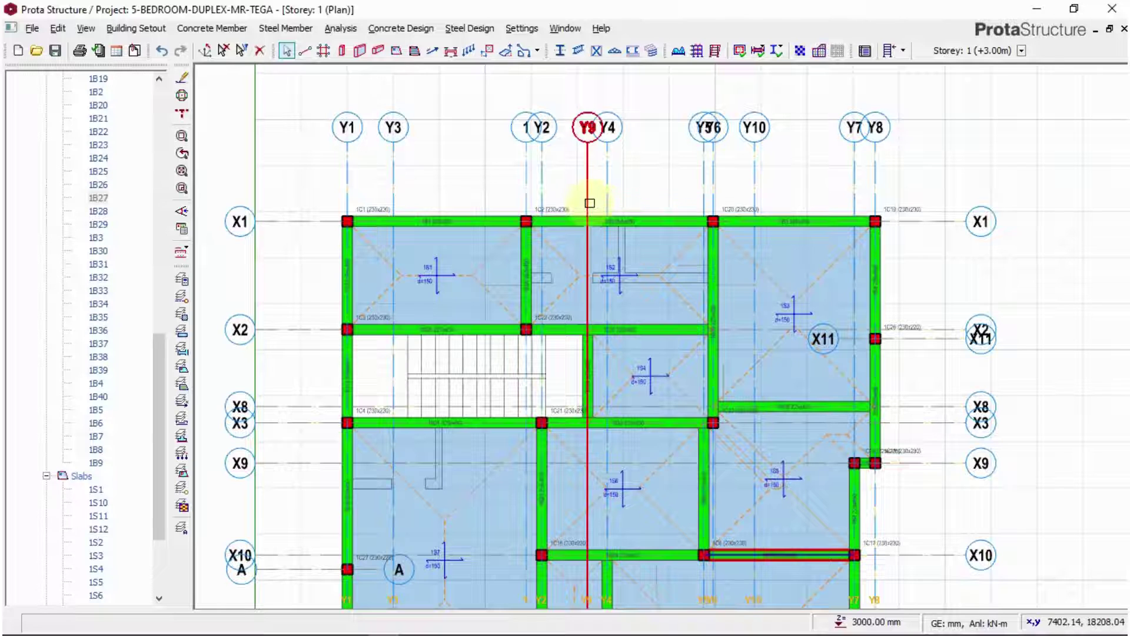
{"action": "scroll", "coordinate": [509, 189], "scroll_direction": "up", "scroll_amount": 1}
{"action": "scroll", "coordinate": [360, 182], "scroll_direction": "up", "scroll_amount": 1}
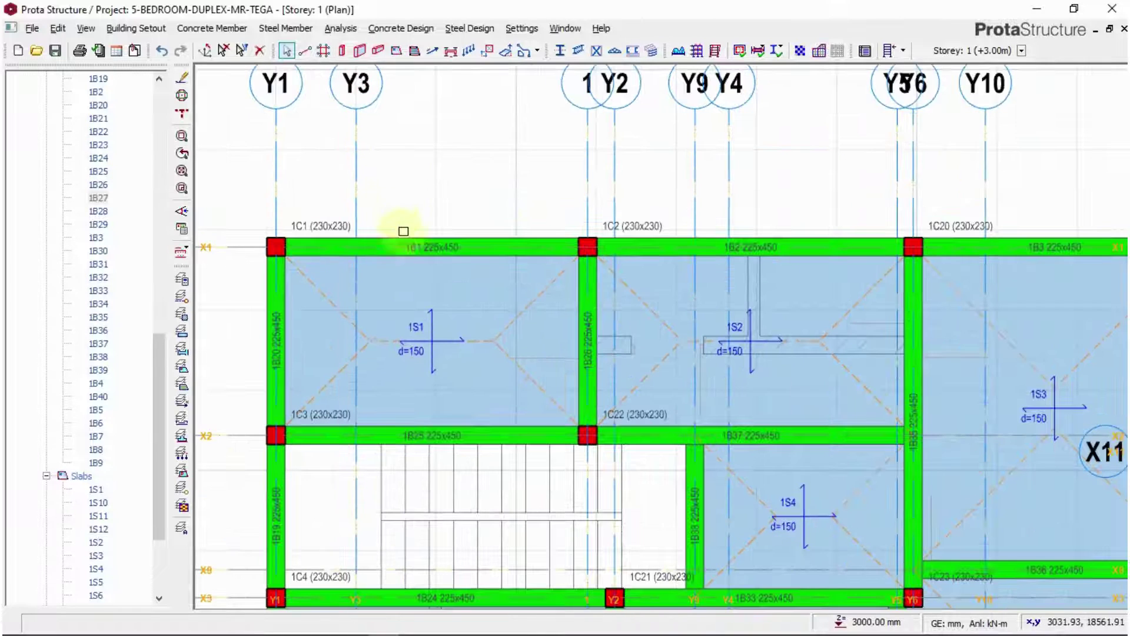
{"action": "scroll", "coordinate": [513, 254], "scroll_direction": "down", "scroll_amount": 1}
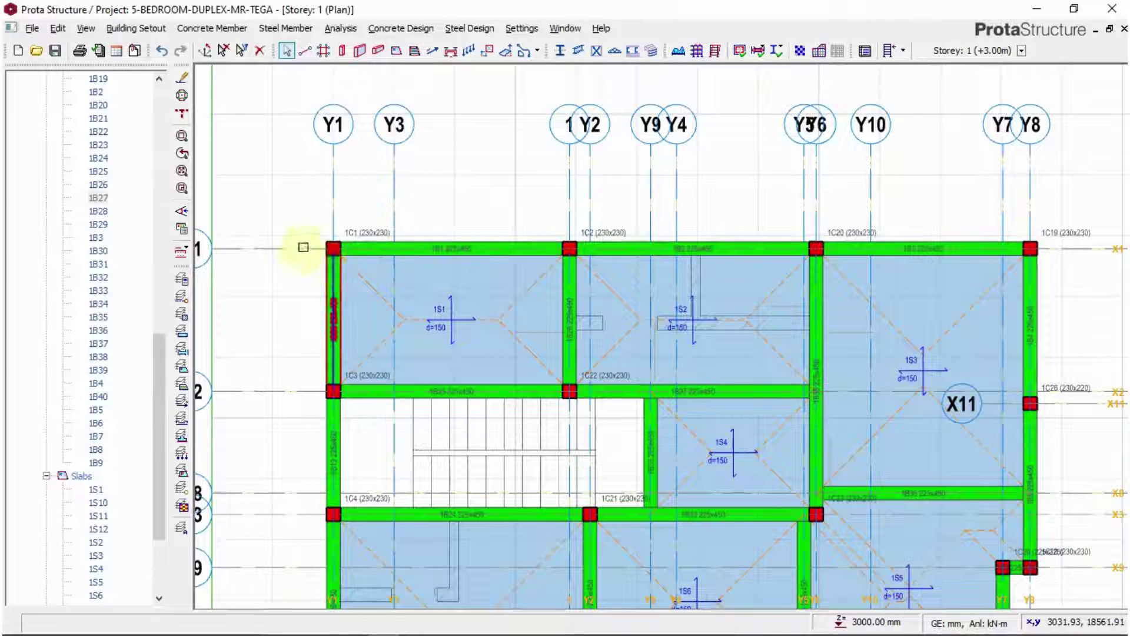
{"action": "middle_click_drag", "start_coordinate": [303, 245], "coordinate": [391, 227]}
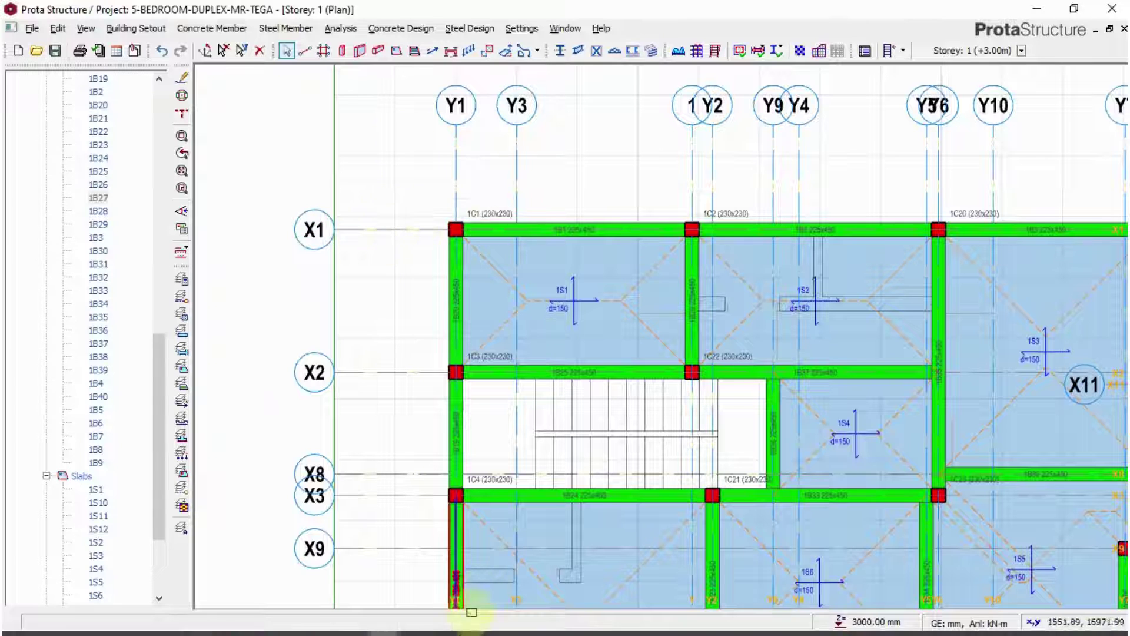
{"action": "left_click", "coordinate": [322, 624]}
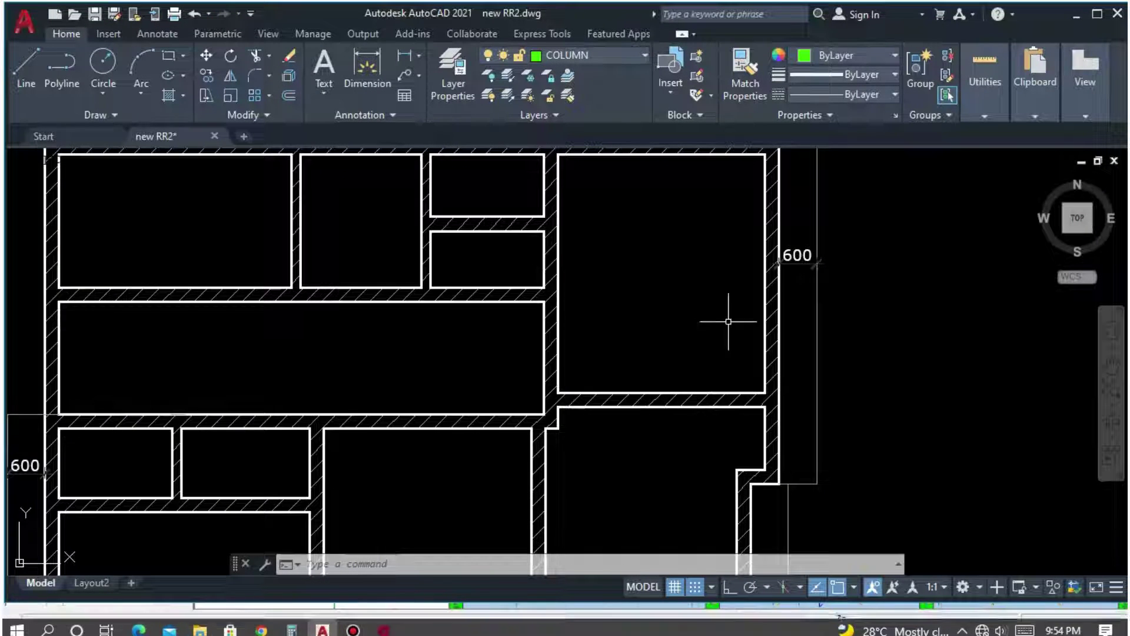
{"action": "scroll", "coordinate": [812, 253], "scroll_direction": "up", "scroll_amount": 4}
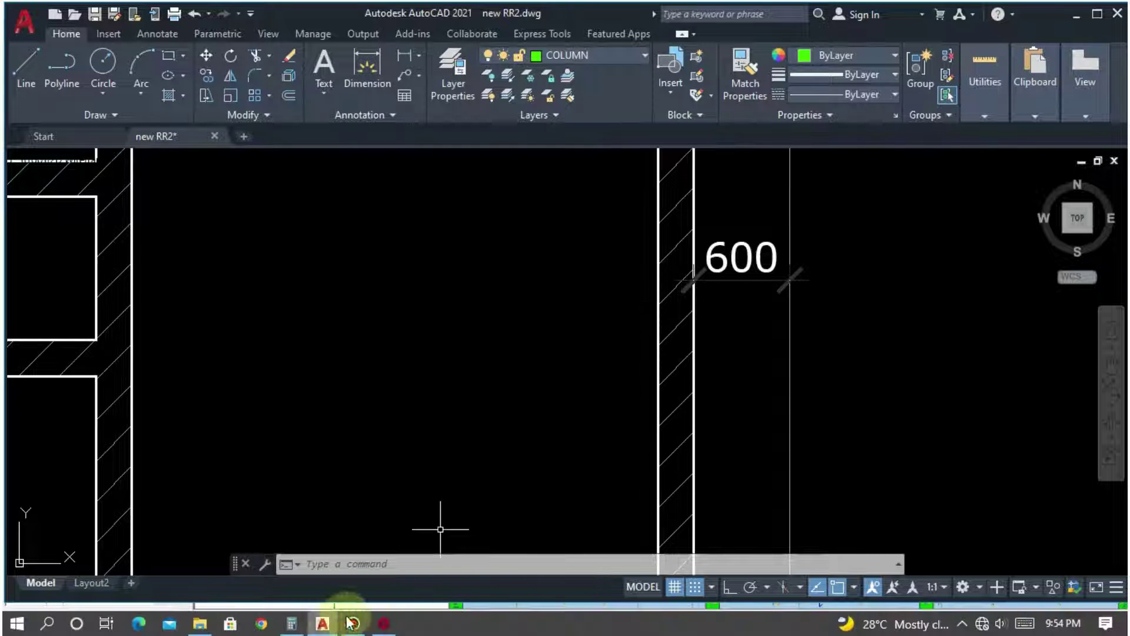
Compare edge beam 1B4 between axes X1 and X11 in ProtaStructure with the matching 600 mm wall offset in AutoCAD.
{"action": "left_click", "coordinate": [383, 622]}
{"action": "scroll", "coordinate": [448, 194], "scroll_direction": "up", "scroll_amount": 1}
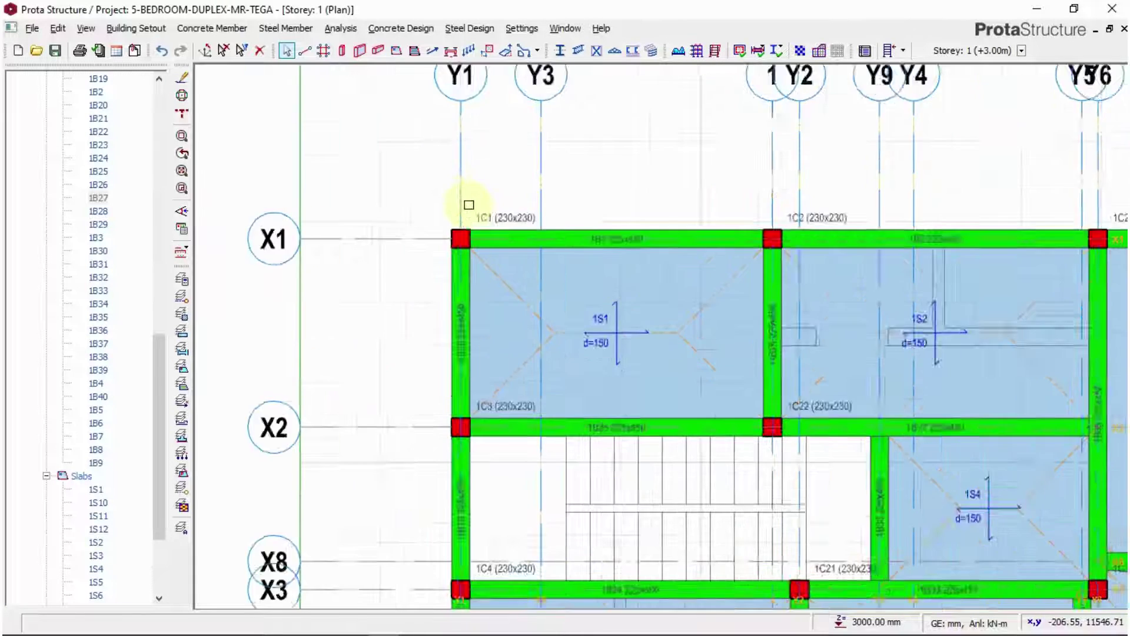
{"action": "scroll", "coordinate": [467, 202], "scroll_direction": "up", "scroll_amount": 1}
{"action": "scroll", "coordinate": [302, 272], "scroll_direction": "down", "scroll_amount": 4}
{"action": "scroll", "coordinate": [974, 302], "scroll_direction": "up", "scroll_amount": 2}
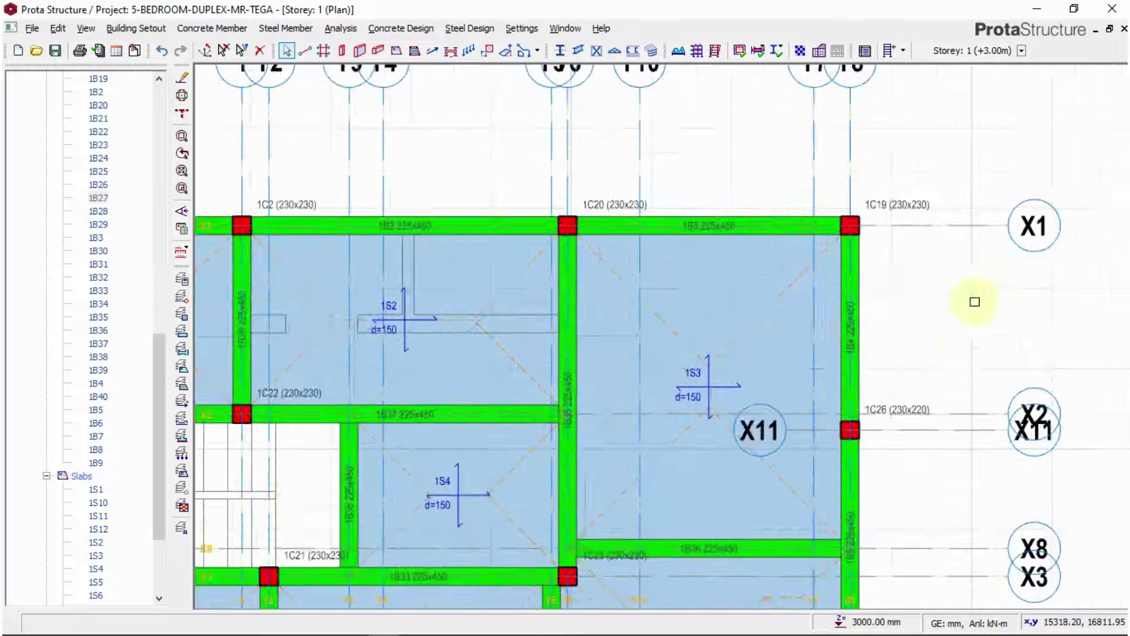
{"action": "scroll", "coordinate": [883, 264], "scroll_direction": "up", "scroll_amount": 2}
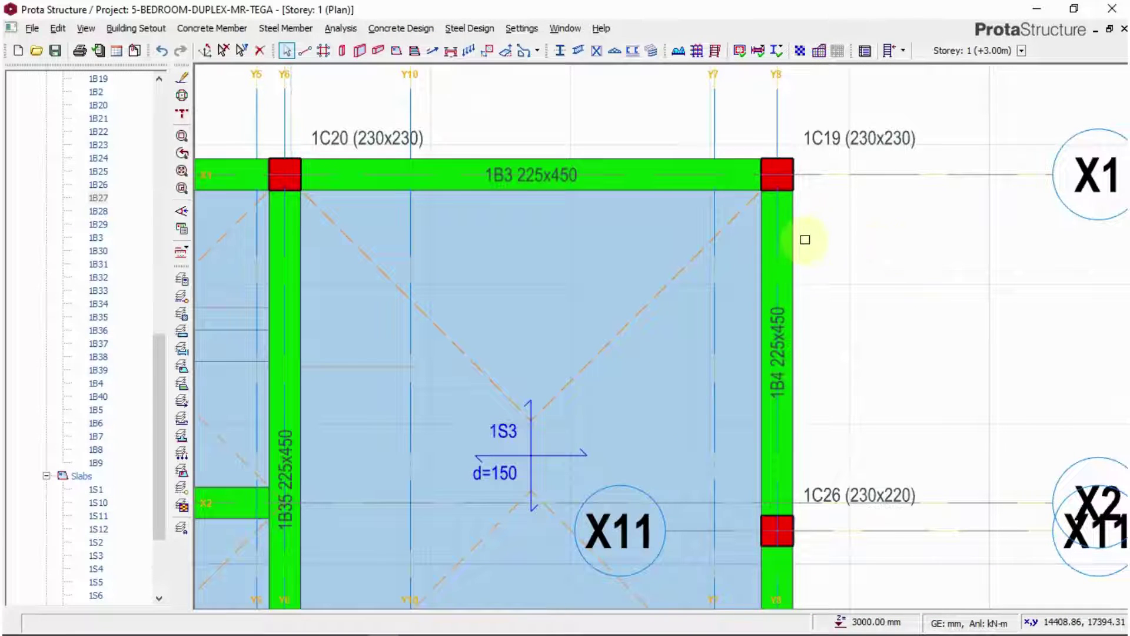
{"action": "left_click", "coordinate": [324, 618]}
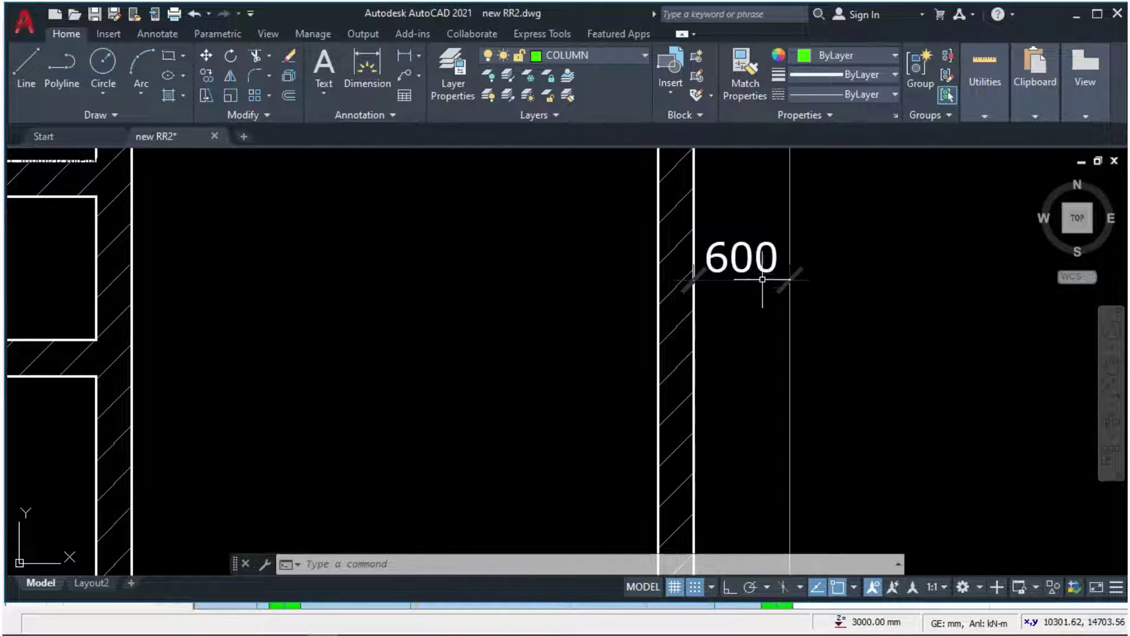
{"action": "left_click", "coordinate": [384, 629]}
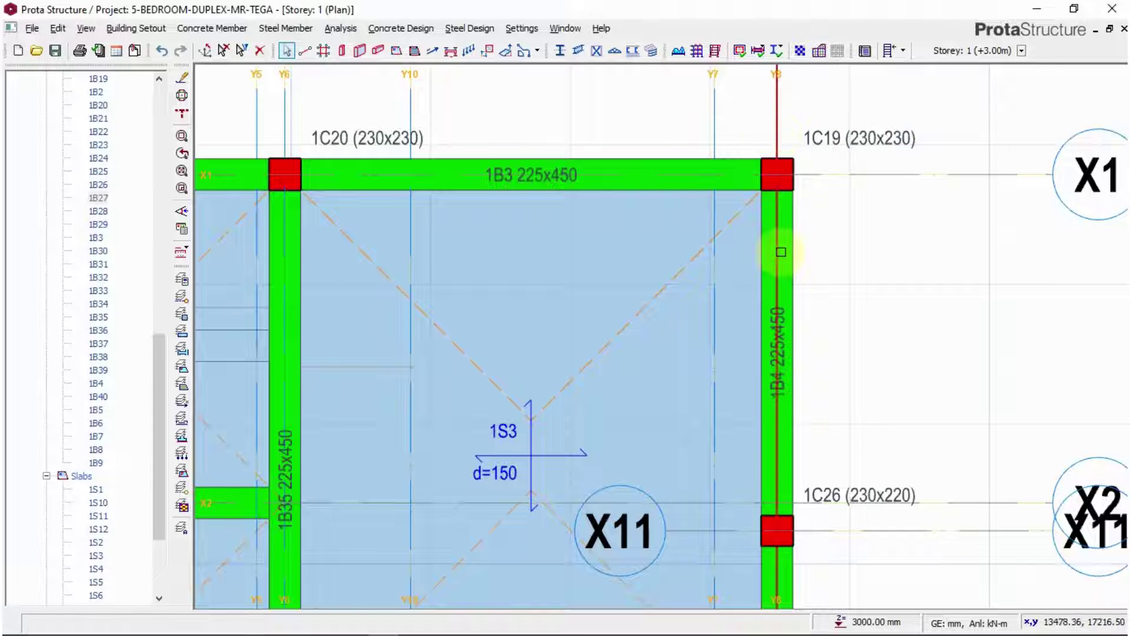
{"action": "scroll", "coordinate": [781, 252], "scroll_direction": "up", "scroll_amount": 3}
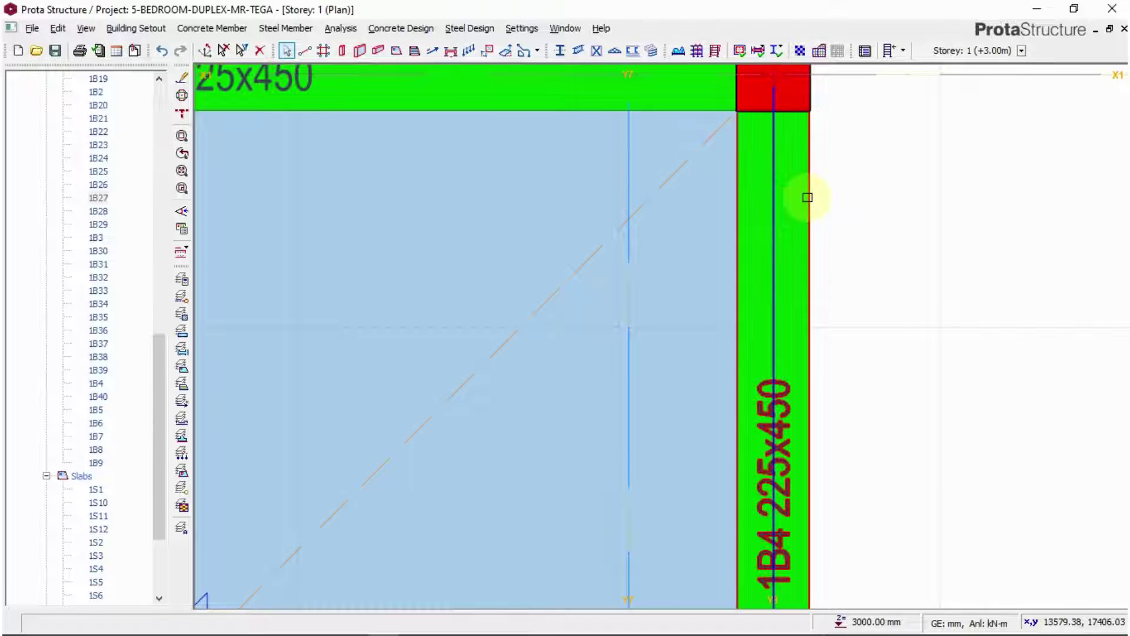
{"action": "mouse_move", "coordinate": [807, 197]}
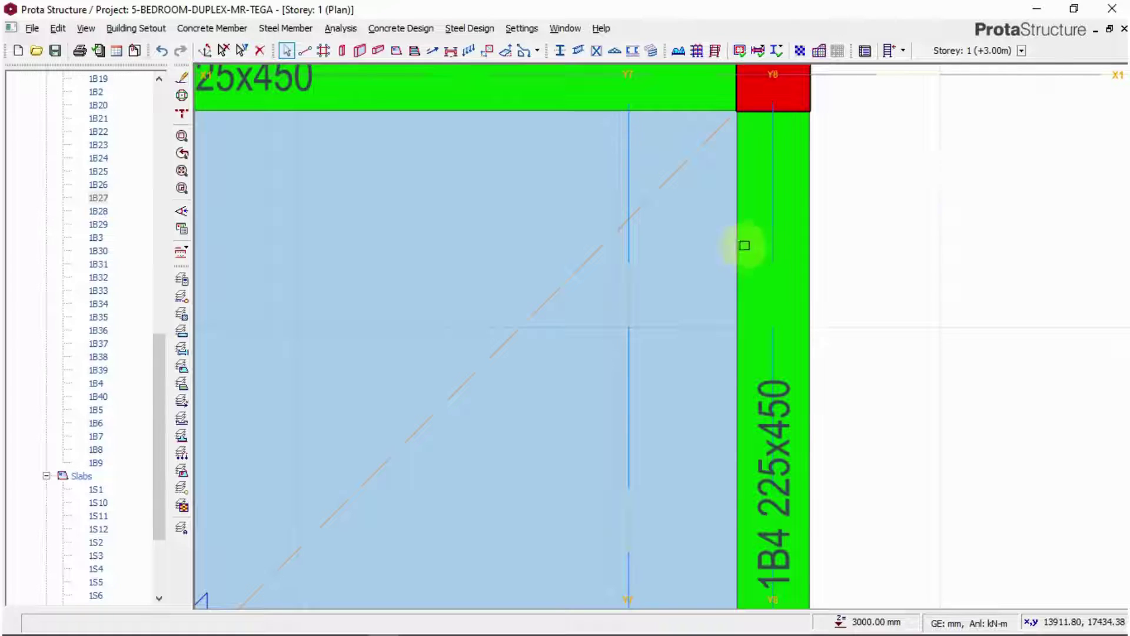
{"action": "scroll", "coordinate": [784, 316], "scroll_direction": "down", "scroll_amount": 3}
{"action": "scroll", "coordinate": [764, 405], "scroll_direction": "up", "scroll_amount": 3}
{"action": "scroll", "coordinate": [763, 405], "scroll_direction": "up", "scroll_amount": 2}
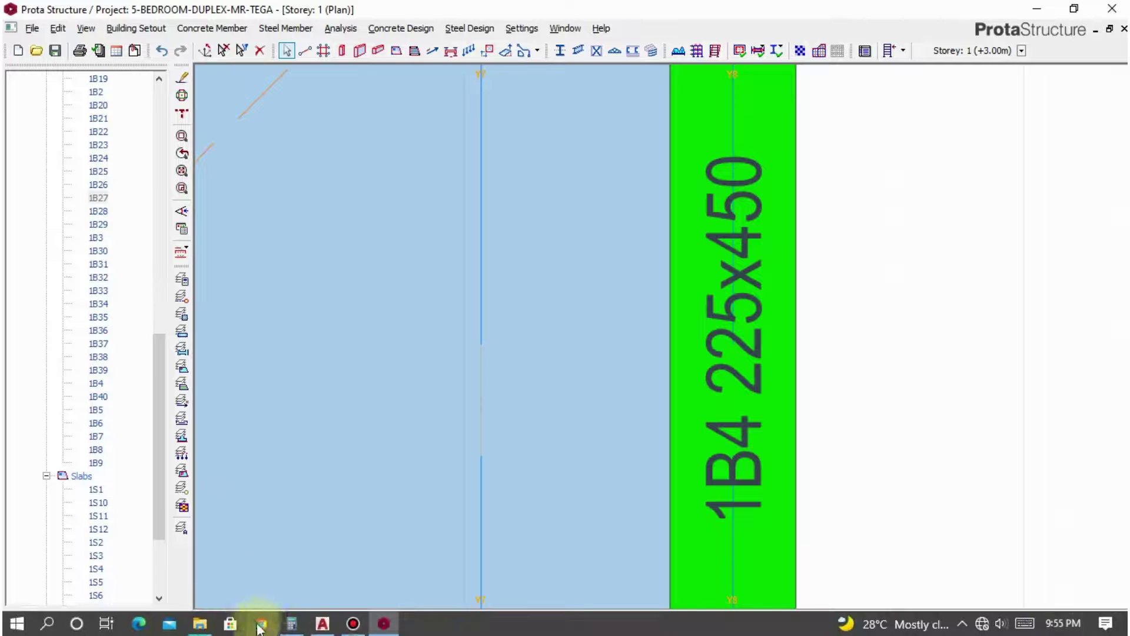
Open Calculator, divide the 225 mm beam width by 2, and inspect the outer edge of beam 1B4 alongside it.
{"action": "left_click", "coordinate": [291, 623]}
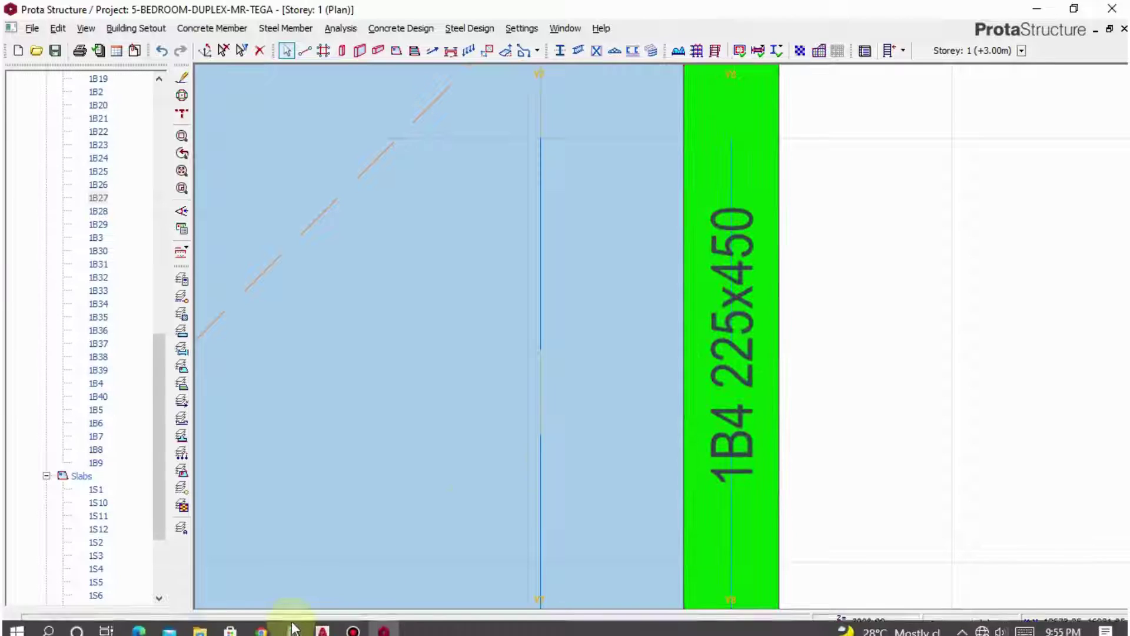
{"action": "left_click", "coordinate": [295, 629]}
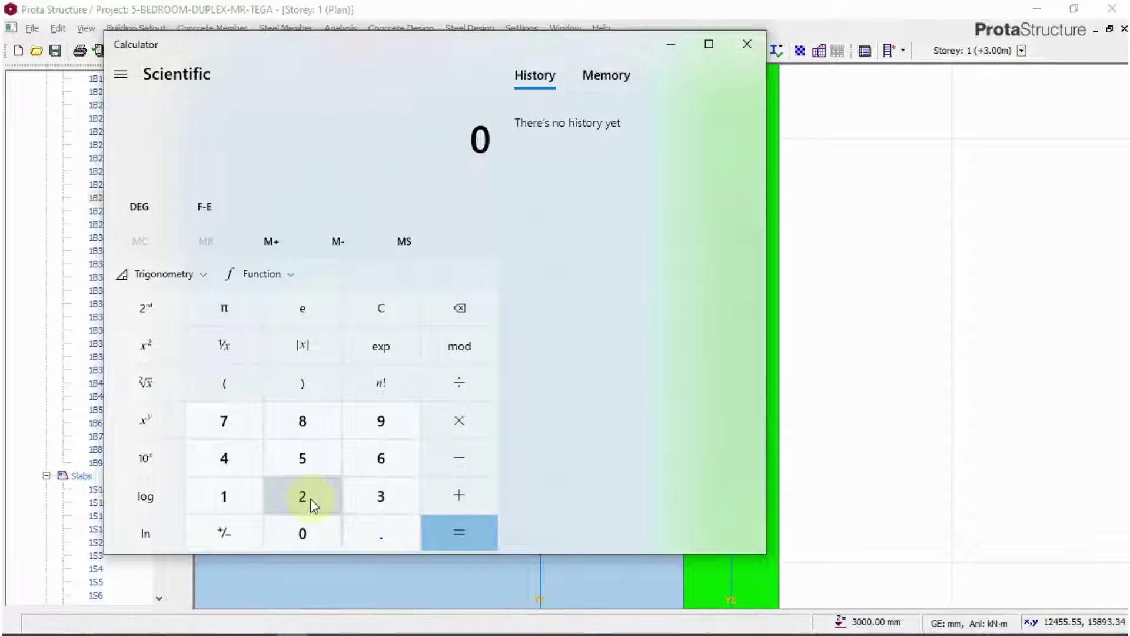
{"action": "left_click", "coordinate": [306, 497]}
{"action": "left_click", "coordinate": [306, 496]}
{"action": "left_click", "coordinate": [306, 460]}
{"action": "left_click", "coordinate": [439, 383]}
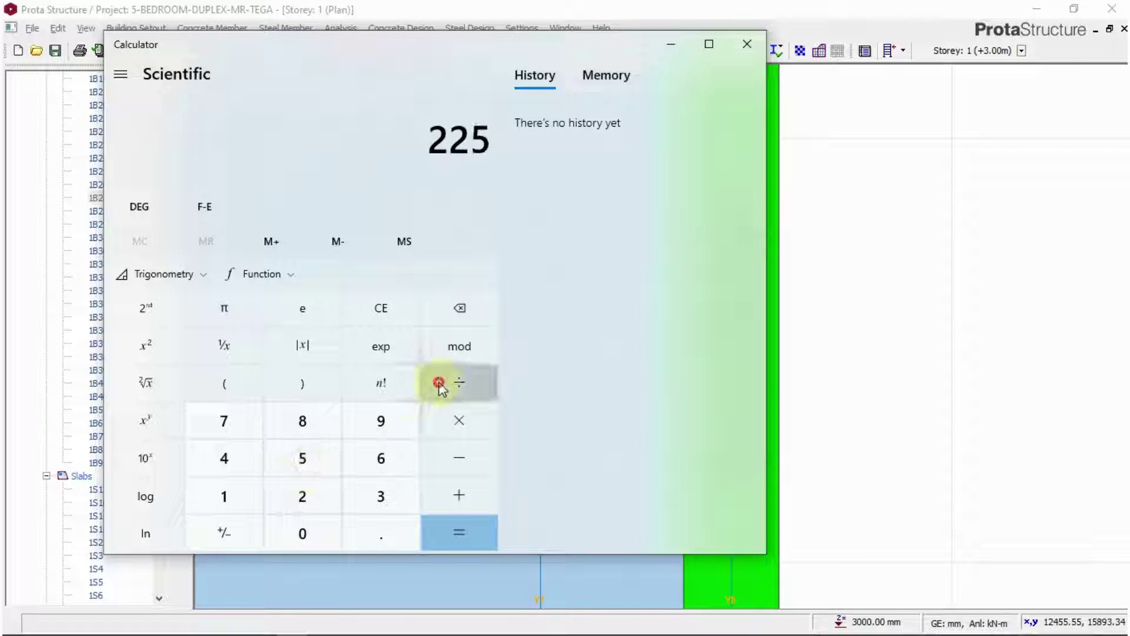
{"action": "left_click", "coordinate": [306, 497]}
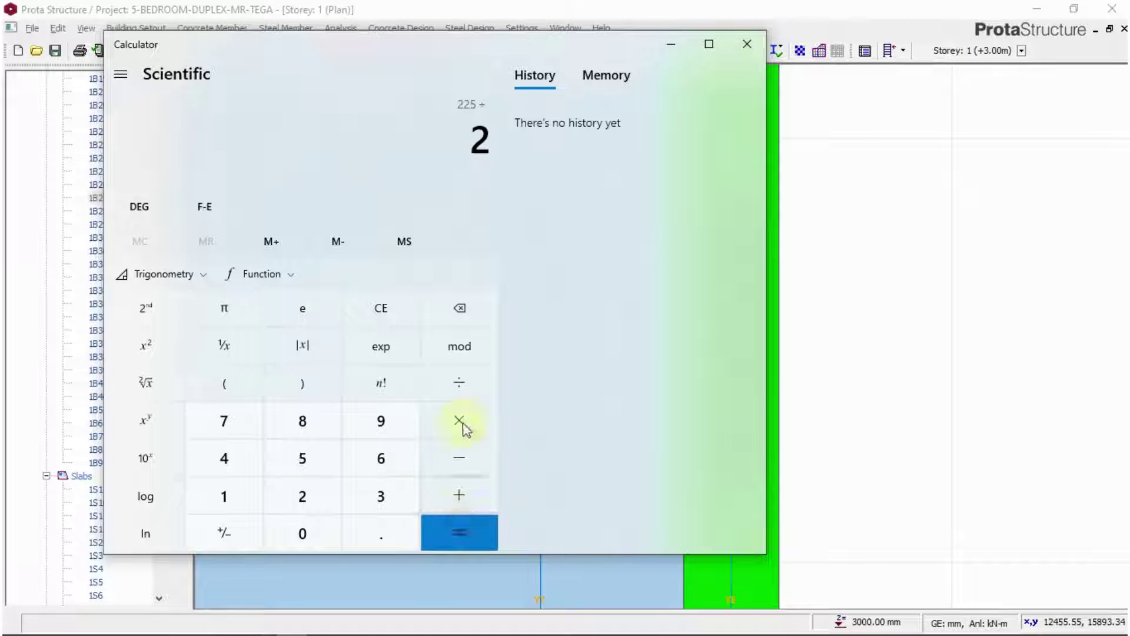
{"action": "left_click", "coordinate": [459, 532]}
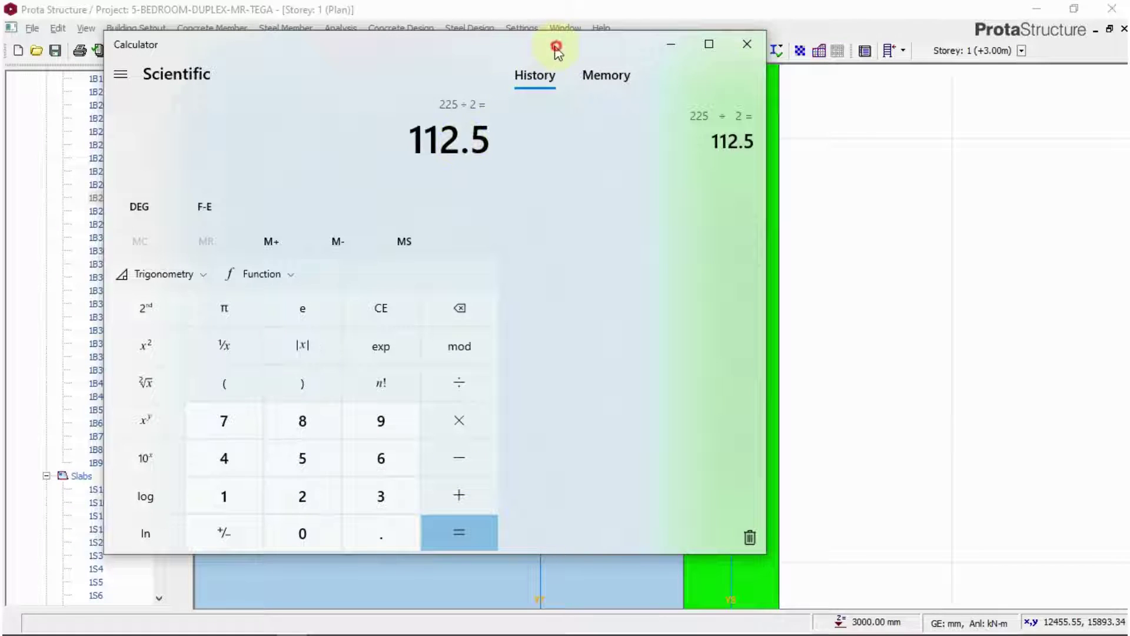
{"action": "left_click_drag", "start_coordinate": [557, 47], "coordinate": [376, 56]}
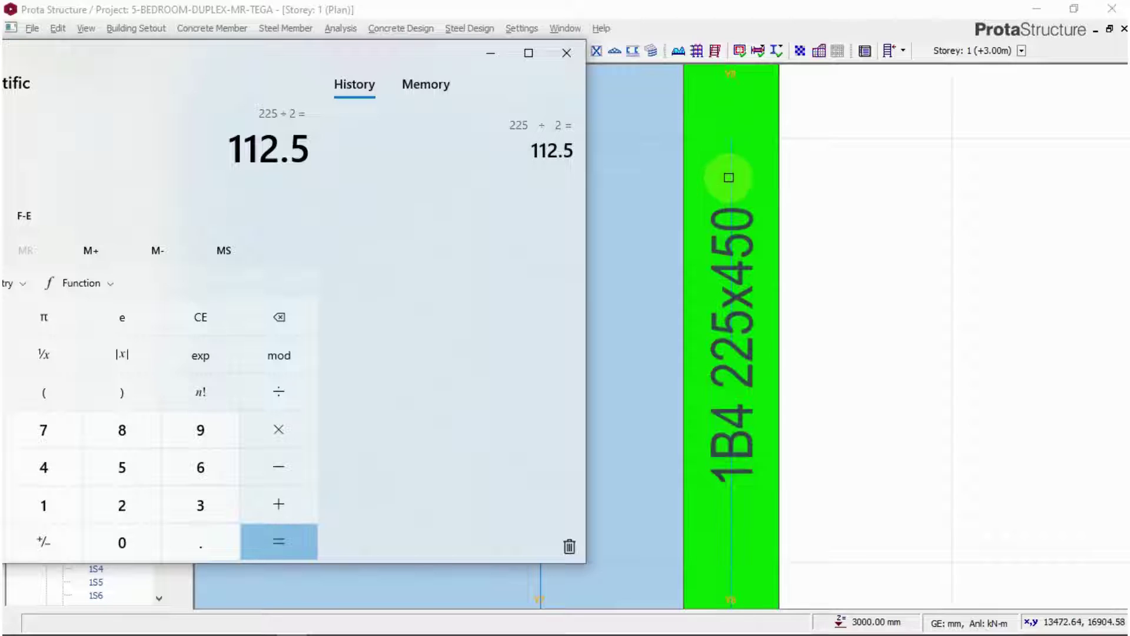
{"action": "left_click", "coordinate": [785, 165]}
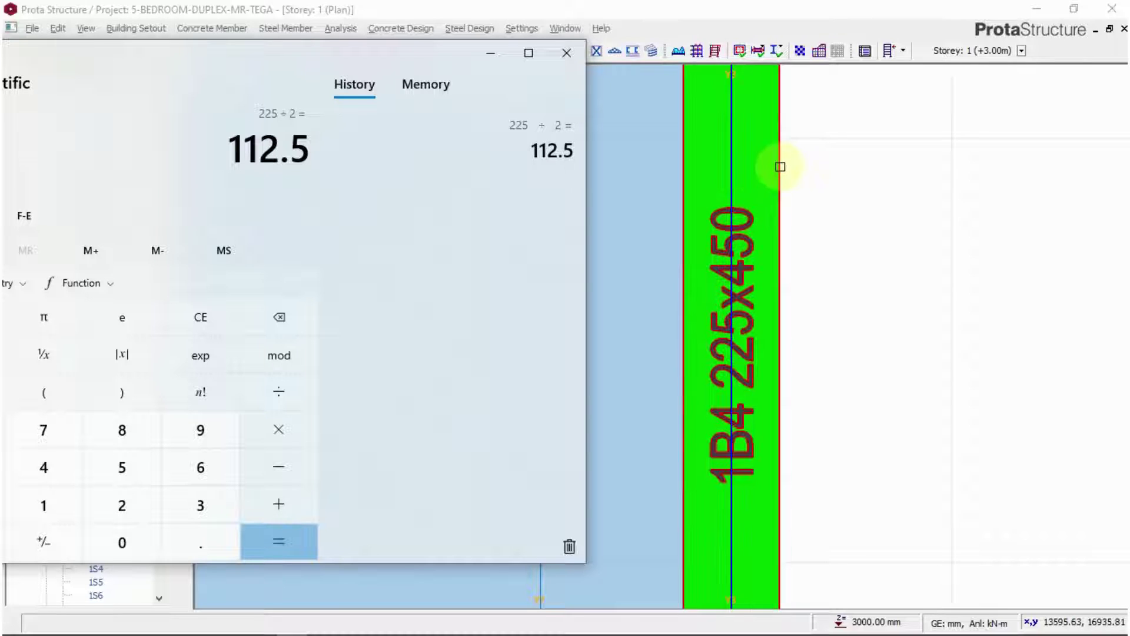
{"action": "mouse_move", "coordinate": [781, 168]}
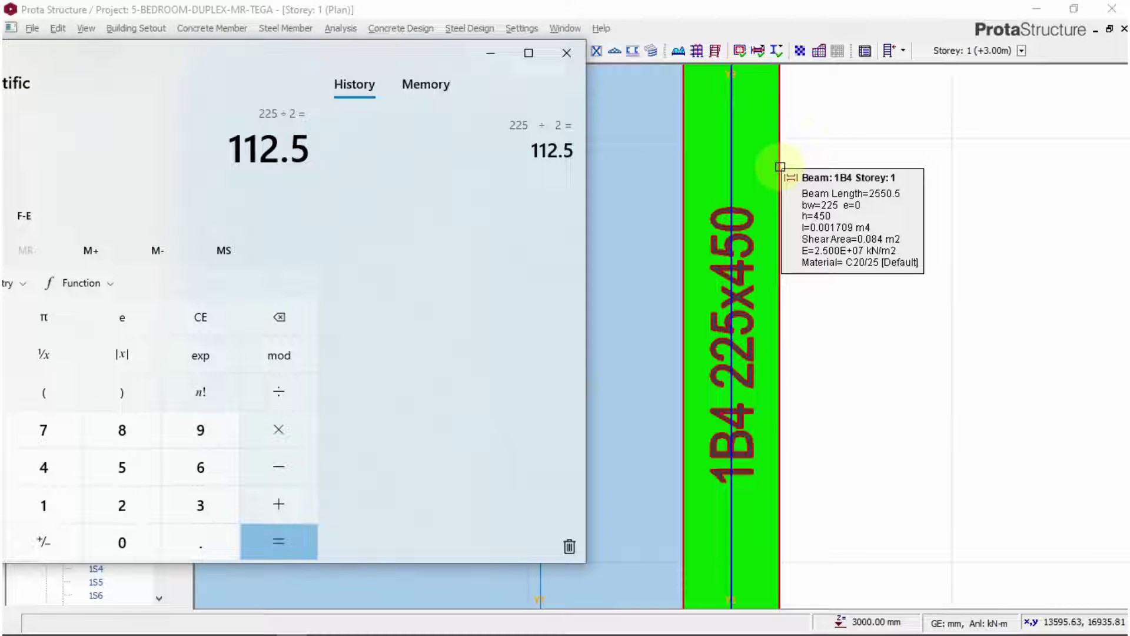
Add the 600 mm offset shown in the AutoCAD plan to the half beam width in Calculator.
{"action": "left_click", "coordinate": [285, 504]}
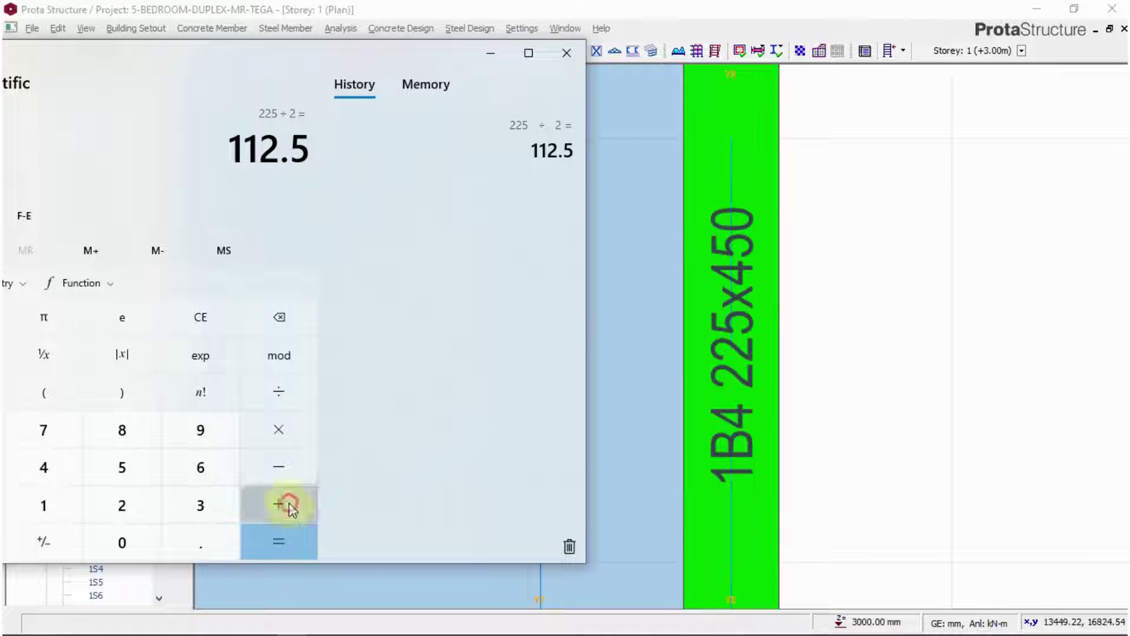
{"action": "left_click", "coordinate": [320, 621]}
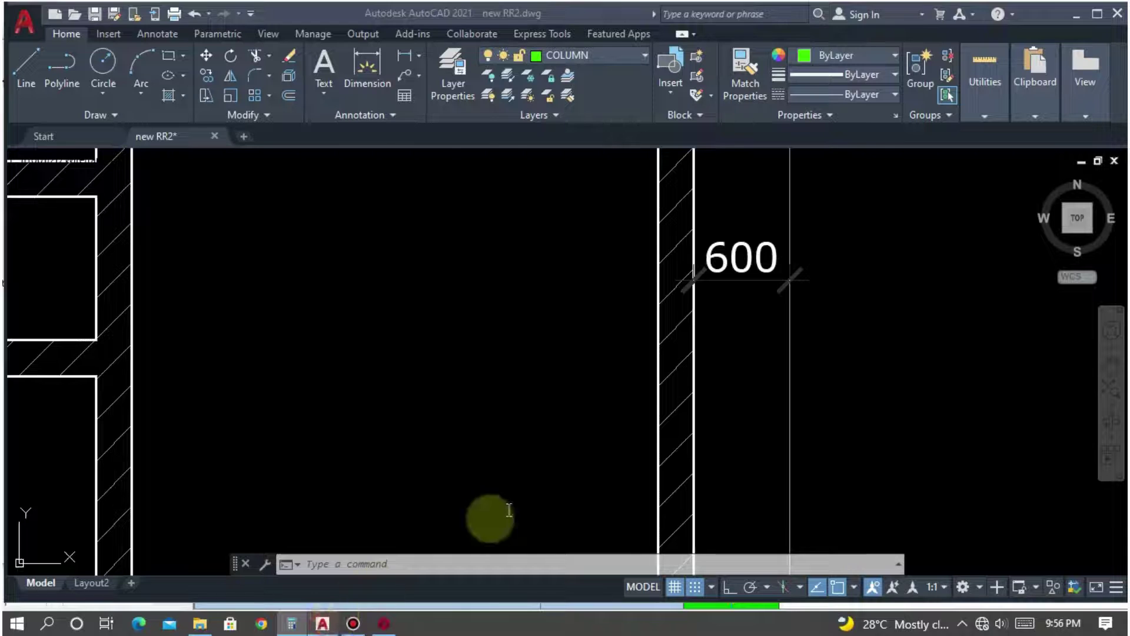
{"action": "mouse_move", "coordinate": [297, 625]}
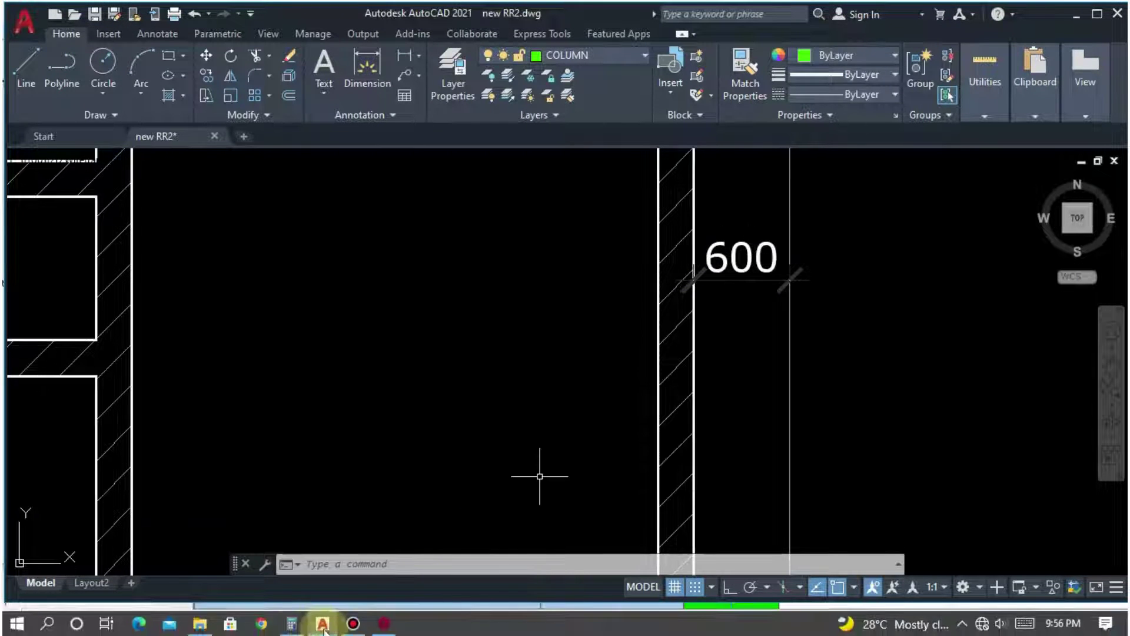
{"action": "left_click", "coordinate": [293, 623]}
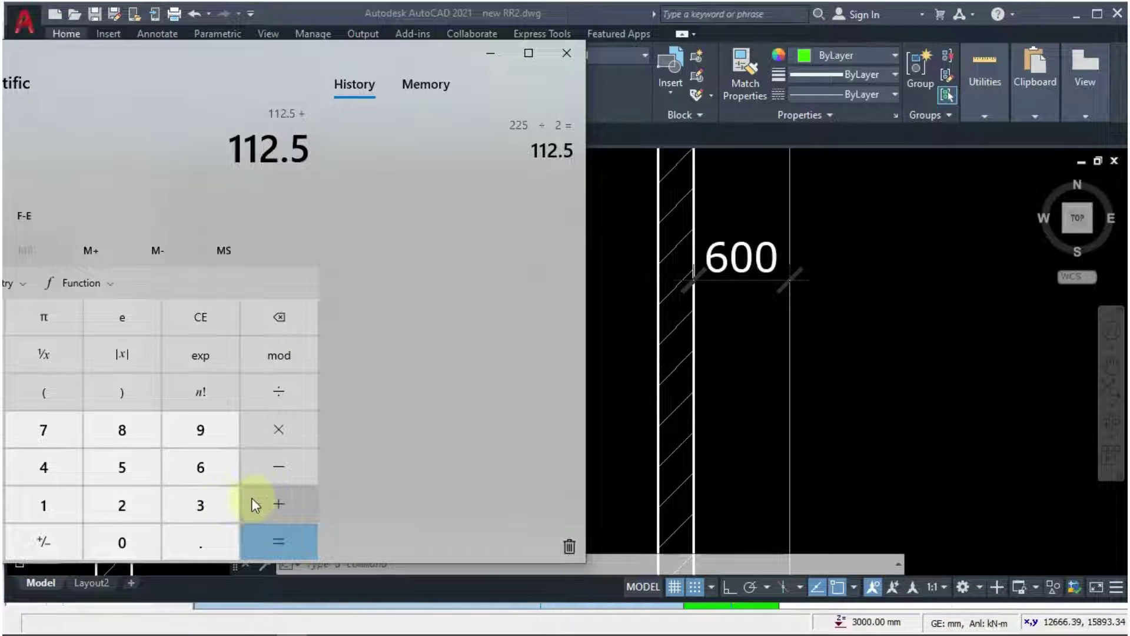
{"action": "left_click", "coordinate": [207, 467]}
{"action": "left_click", "coordinate": [144, 540]}
{"action": "left_click", "coordinate": [146, 537]}
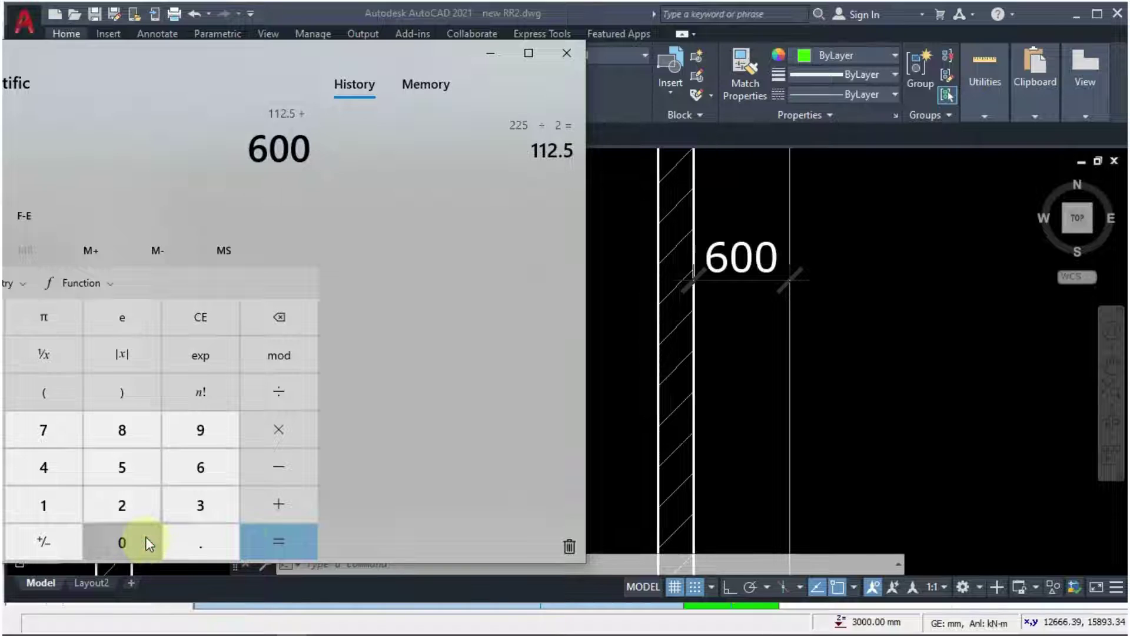
{"action": "left_click", "coordinate": [270, 537]}
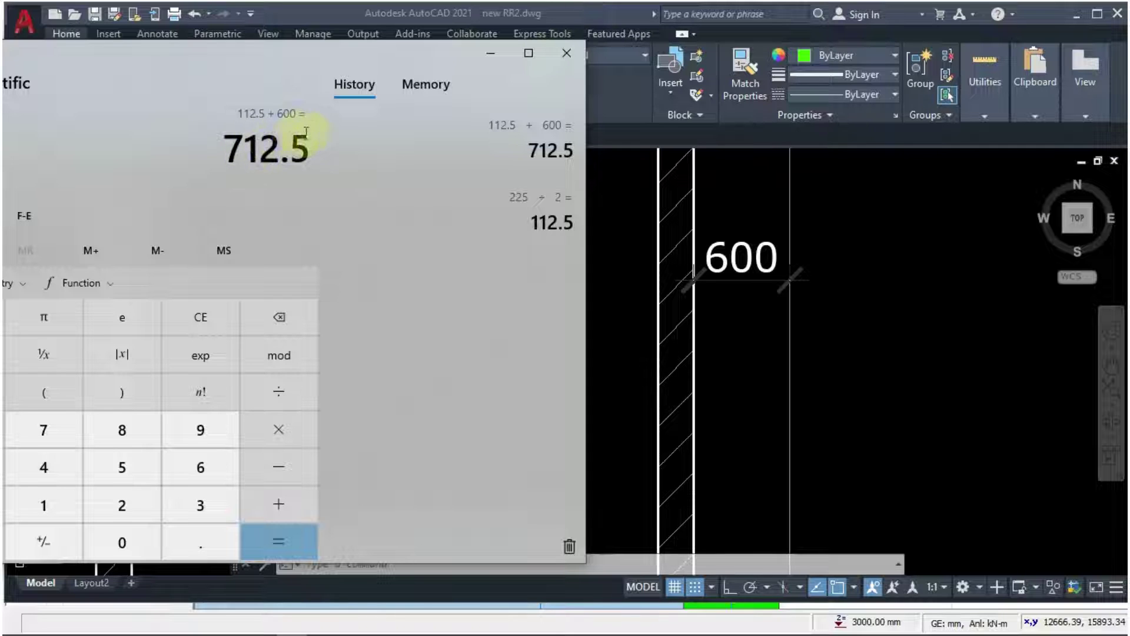
Switch to ProtaStructure and offset axis Y8 by 713 mm towards the outside of edge beam 1B4.
{"action": "left_click", "coordinate": [493, 54]}
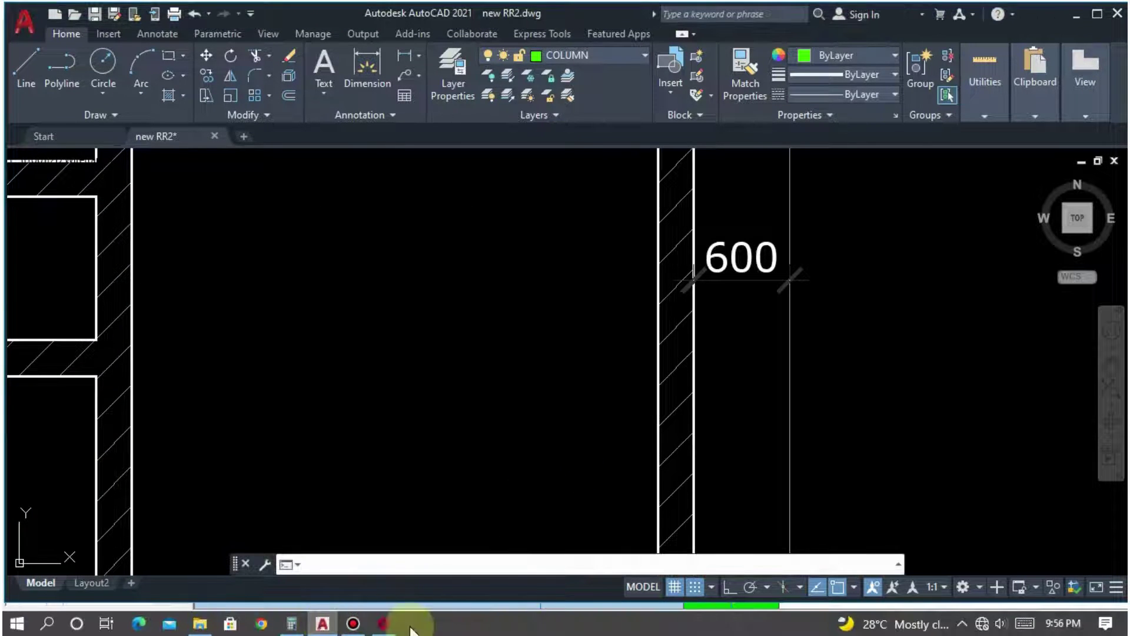
{"action": "left_click", "coordinate": [382, 622]}
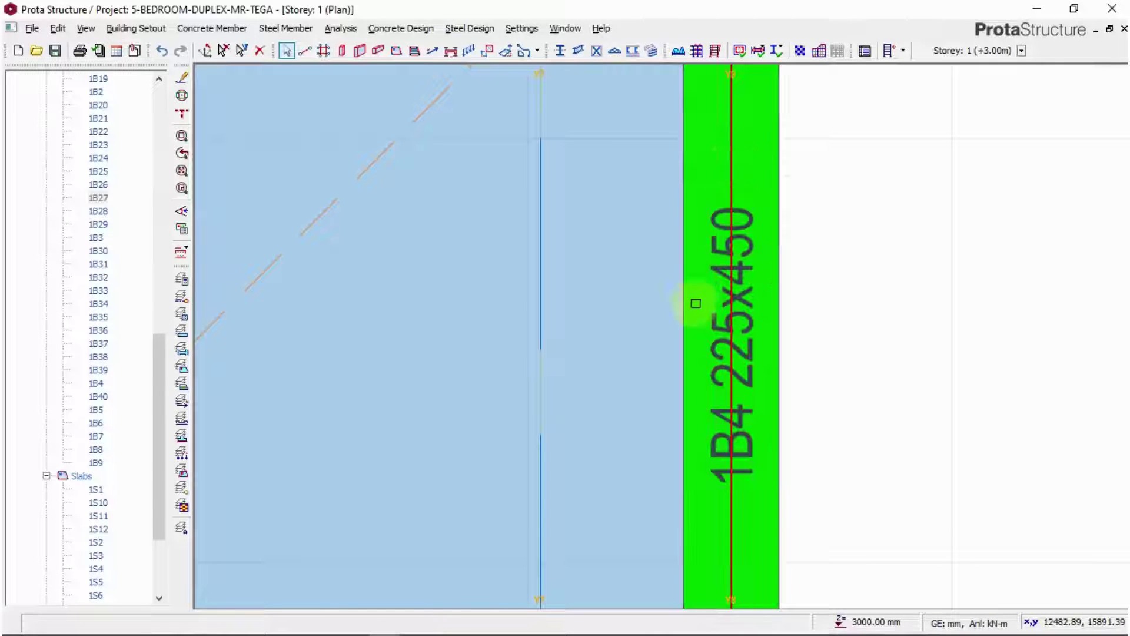
{"action": "scroll", "coordinate": [696, 303], "scroll_direction": "down", "scroll_amount": 4}
{"action": "scroll", "coordinate": [677, 171], "scroll_direction": "up", "scroll_amount": 2}
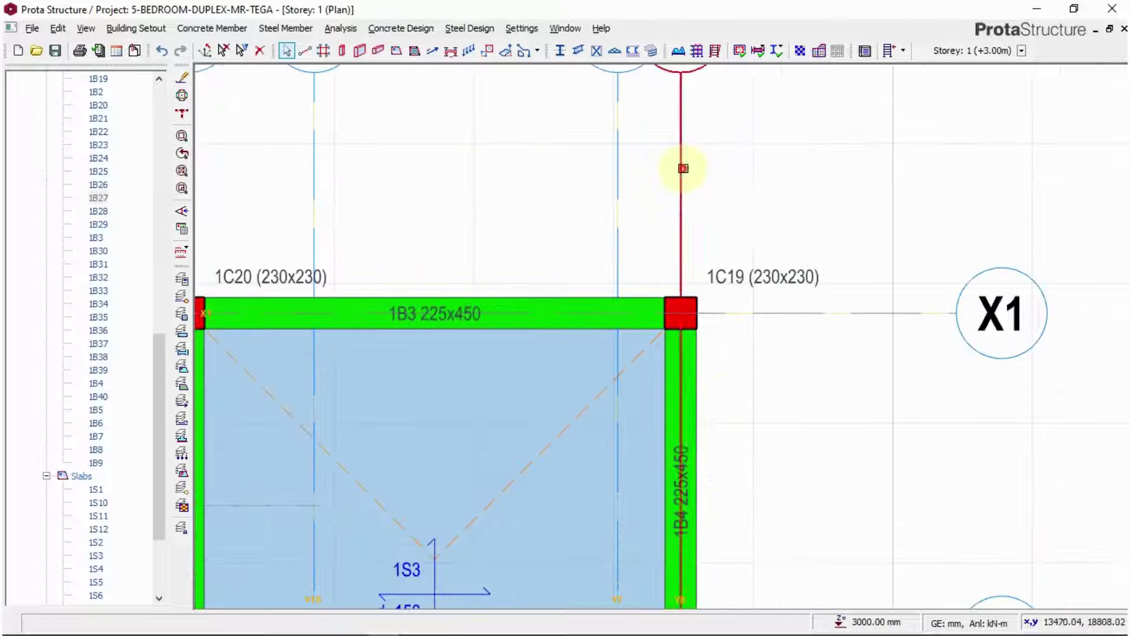
{"action": "left_click", "coordinate": [683, 168]}
{"action": "scroll", "coordinate": [688, 176], "scroll_direction": "down", "scroll_amount": 3}
{"action": "right_click", "coordinate": [705, 160]}
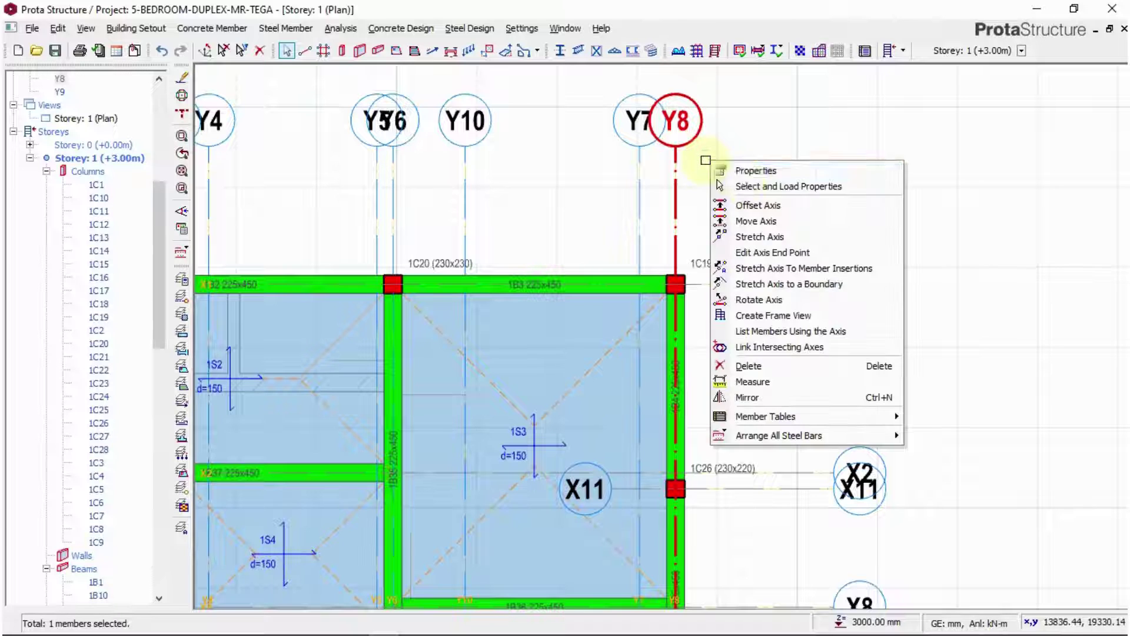
{"action": "left_click", "coordinate": [756, 205]}
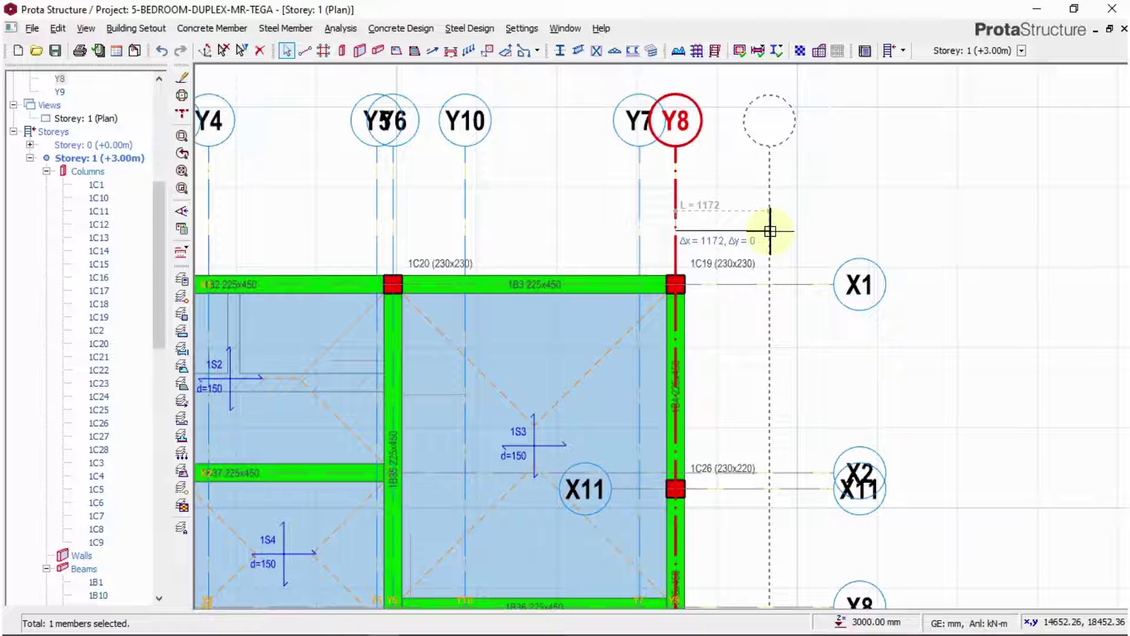
{"action": "key", "text": "XF86AudioLowerVolume"}
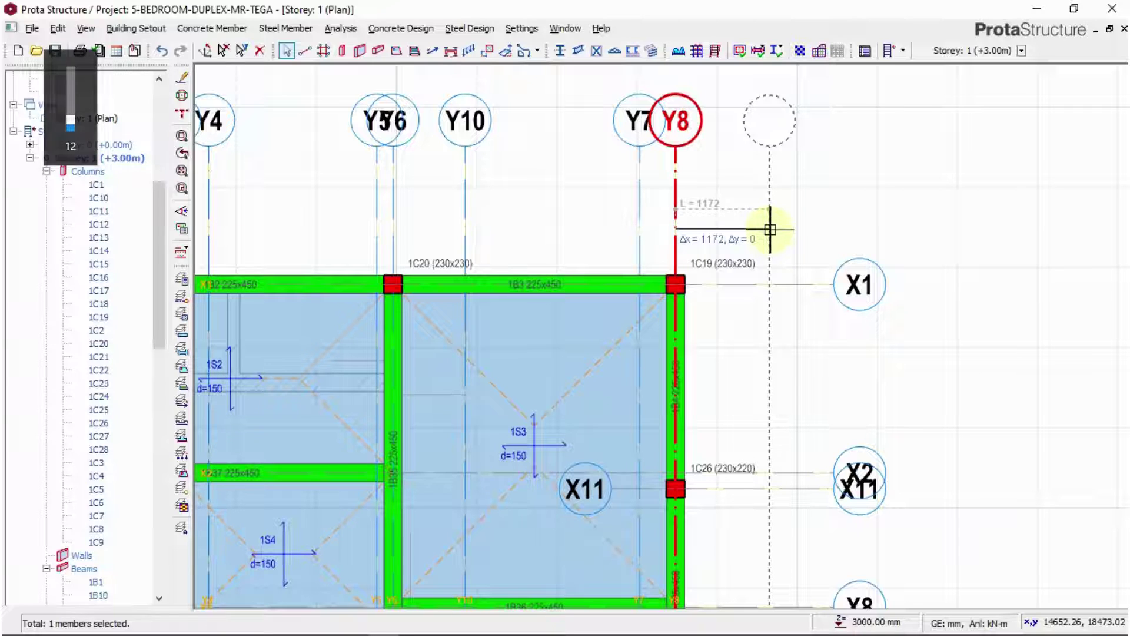
{"action": "key", "text": "Tab"}
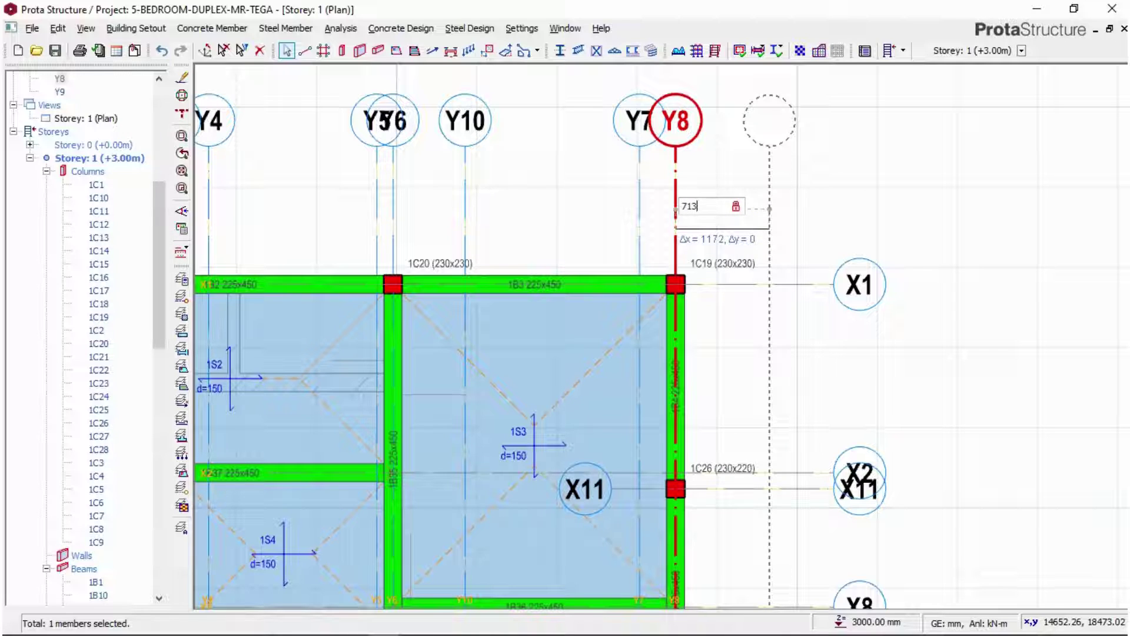
{"action": "key", "text": "Return"}
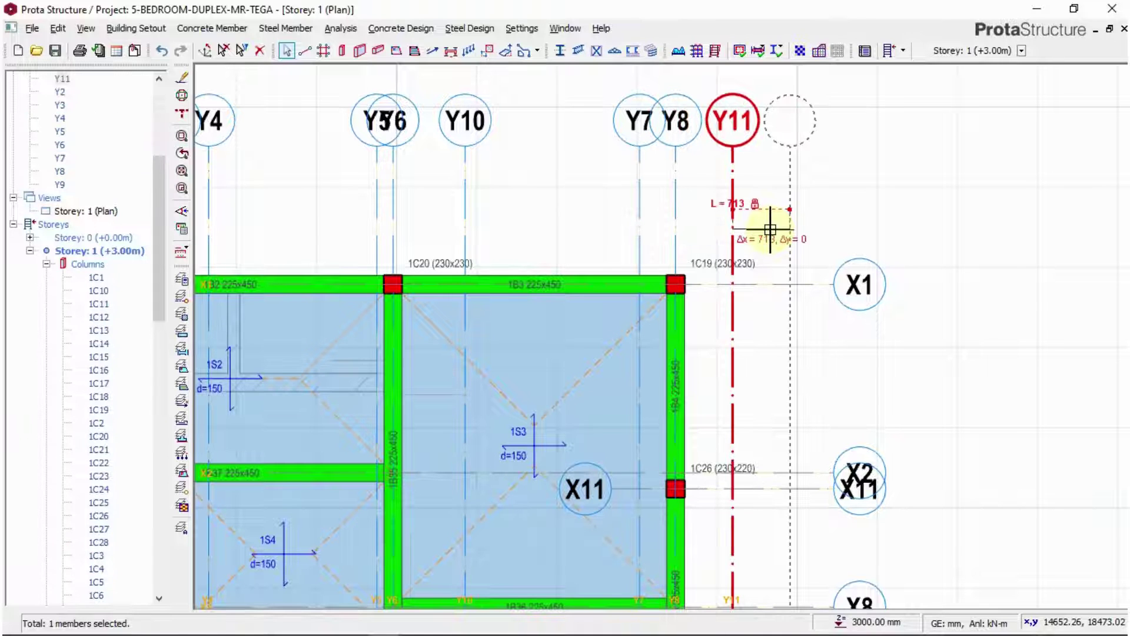
{"action": "key", "text": "Escape"}
Select axis X1, which runs along the upper edge beams of the storey 1 plan.
{"action": "scroll", "coordinate": [777, 283], "scroll_direction": "down", "scroll_amount": 3}
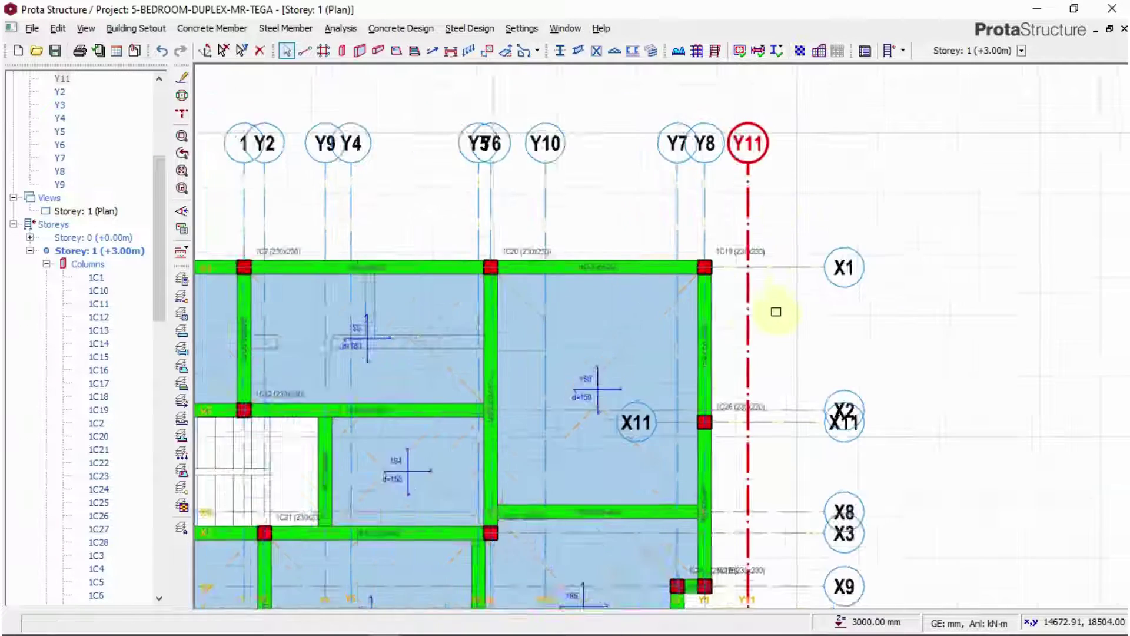
{"action": "scroll", "coordinate": [753, 389], "scroll_direction": "down", "scroll_amount": 1}
{"action": "scroll", "coordinate": [883, 353], "scroll_direction": "up", "scroll_amount": 3}
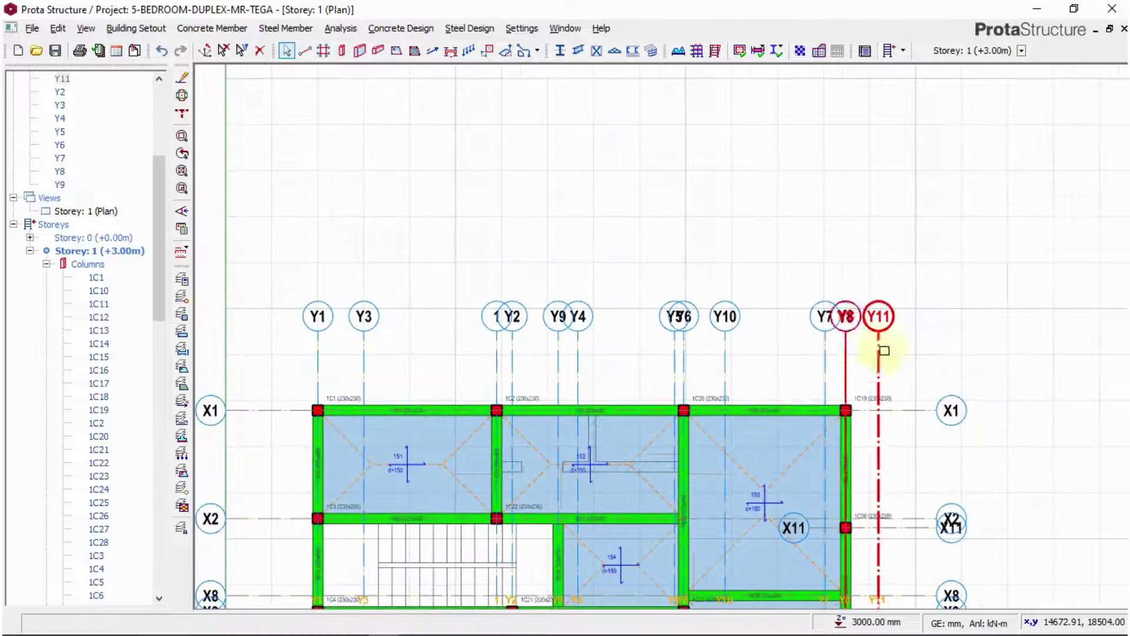
{"action": "left_click", "coordinate": [850, 390]}
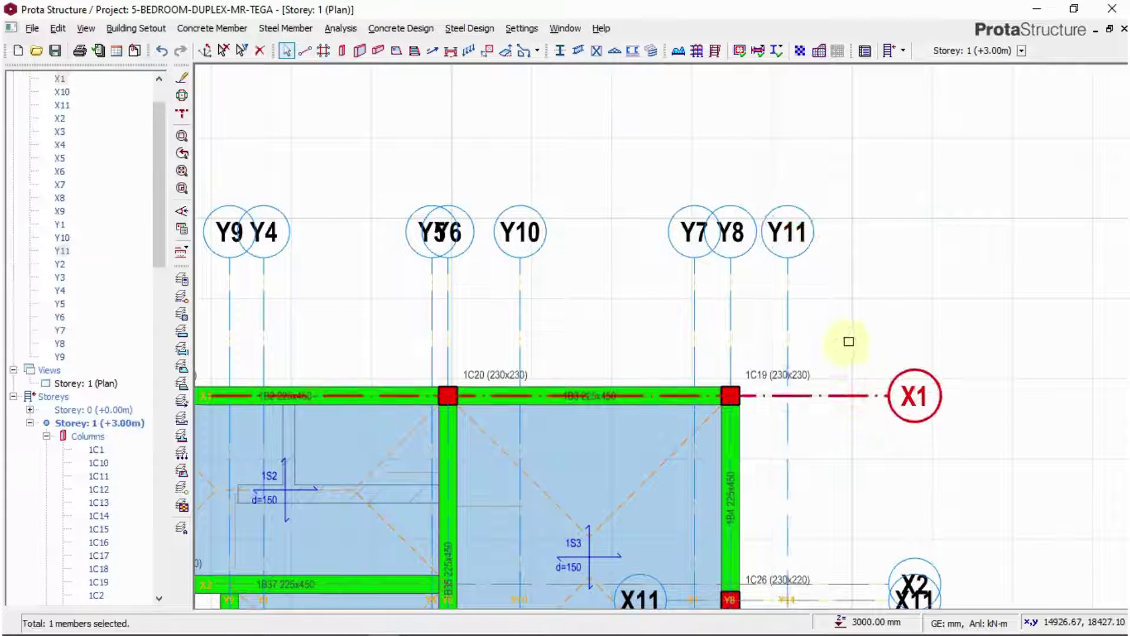
Switch to AutoCAD and examine the 600 mm offset lines along the upper, side and lower walls.
{"action": "left_click", "coordinate": [322, 628]}
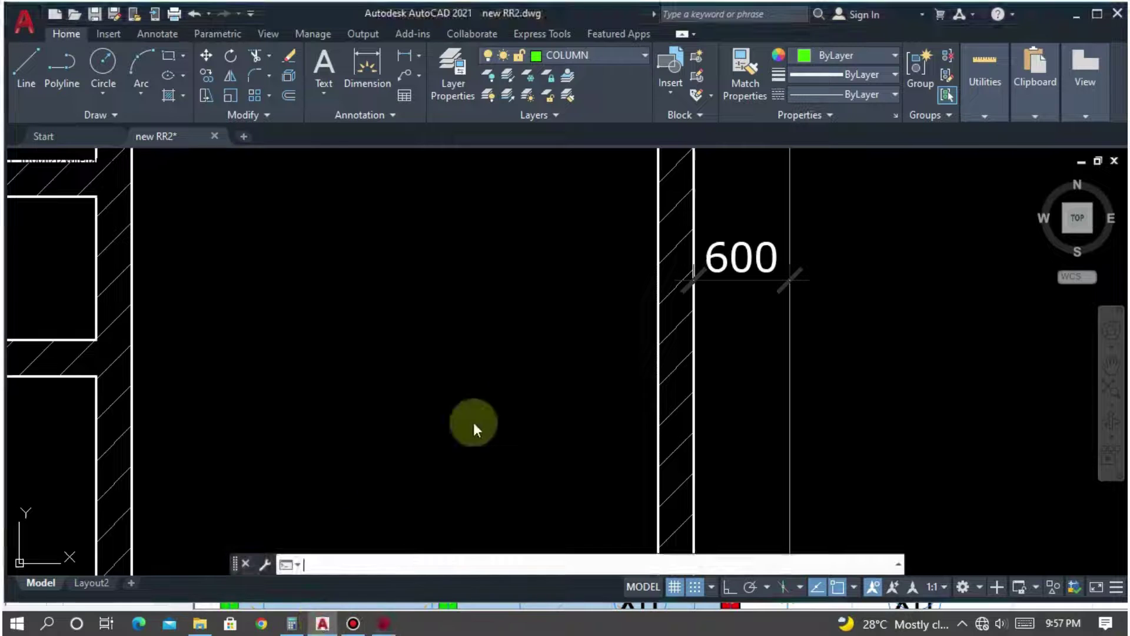
{"action": "scroll", "coordinate": [844, 393], "scroll_direction": "down", "scroll_amount": 2}
{"action": "scroll", "coordinate": [386, 244], "scroll_direction": "up", "scroll_amount": 2}
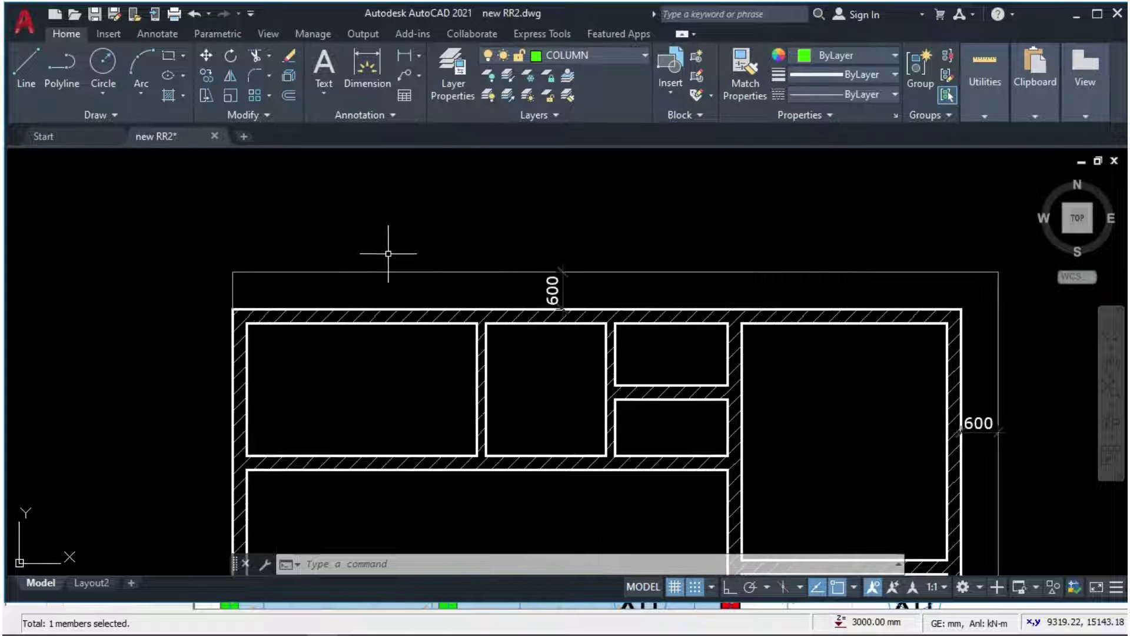
{"action": "scroll", "coordinate": [487, 185], "scroll_direction": "down", "scroll_amount": 4}
{"action": "scroll", "coordinate": [391, 444], "scroll_direction": "up", "scroll_amount": 2}
{"action": "scroll", "coordinate": [391, 444], "scroll_direction": "up", "scroll_amount": 1}
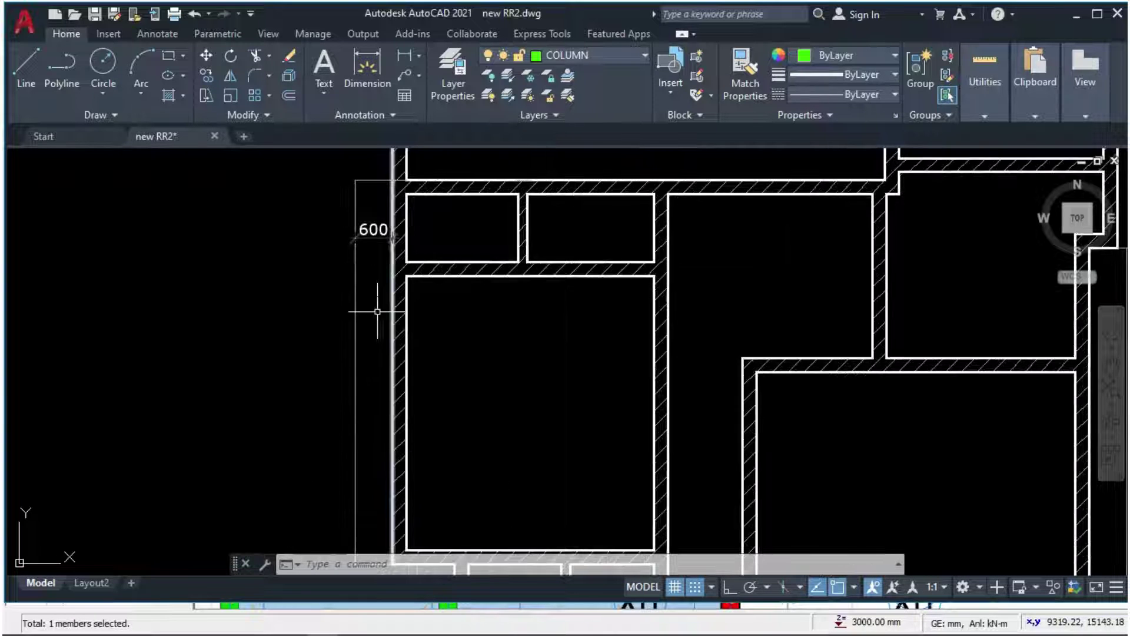
{"action": "scroll", "coordinate": [379, 312], "scroll_direction": "down", "scroll_amount": 4}
{"action": "scroll", "coordinate": [553, 486], "scroll_direction": "up", "scroll_amount": 3}
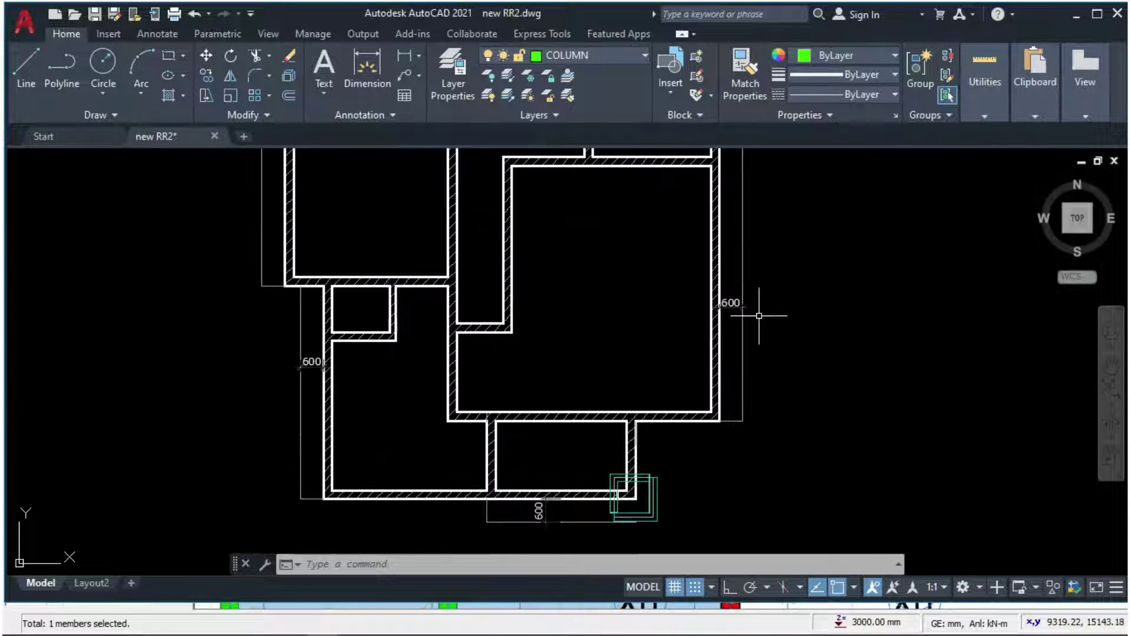
{"action": "scroll", "coordinate": [720, 426], "scroll_direction": "down", "scroll_amount": 2}
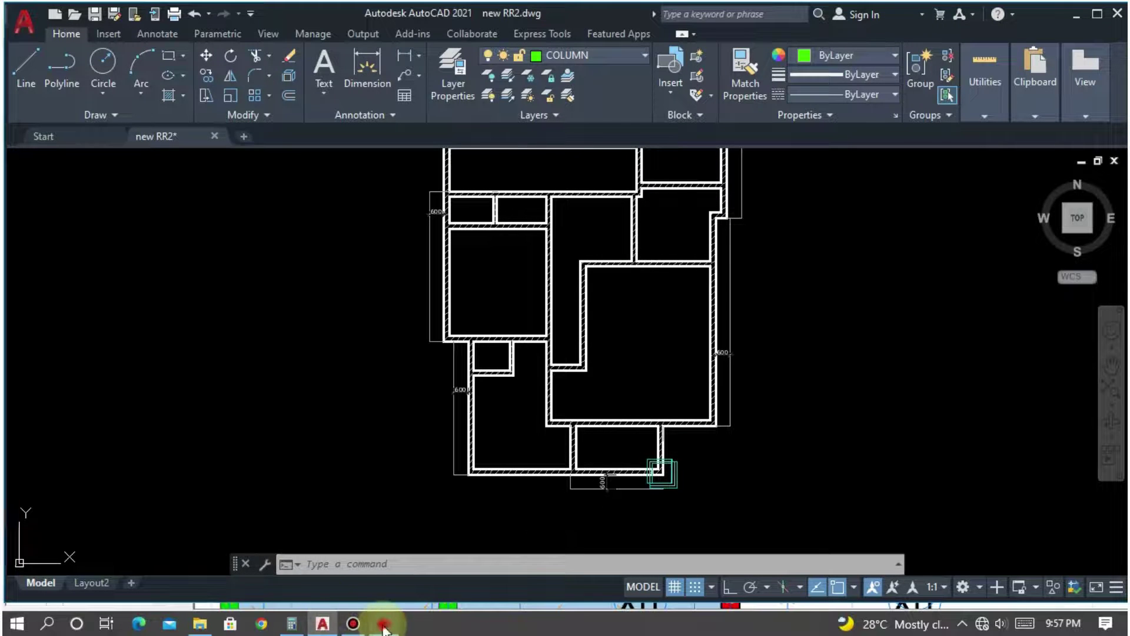
Compare the selected axis X1 in ProtaStructure with the 600 mm offset outline around the AutoCAD floor plan.
{"action": "left_click", "coordinate": [384, 624]}
{"action": "scroll", "coordinate": [931, 348], "scroll_direction": "down", "scroll_amount": 2}
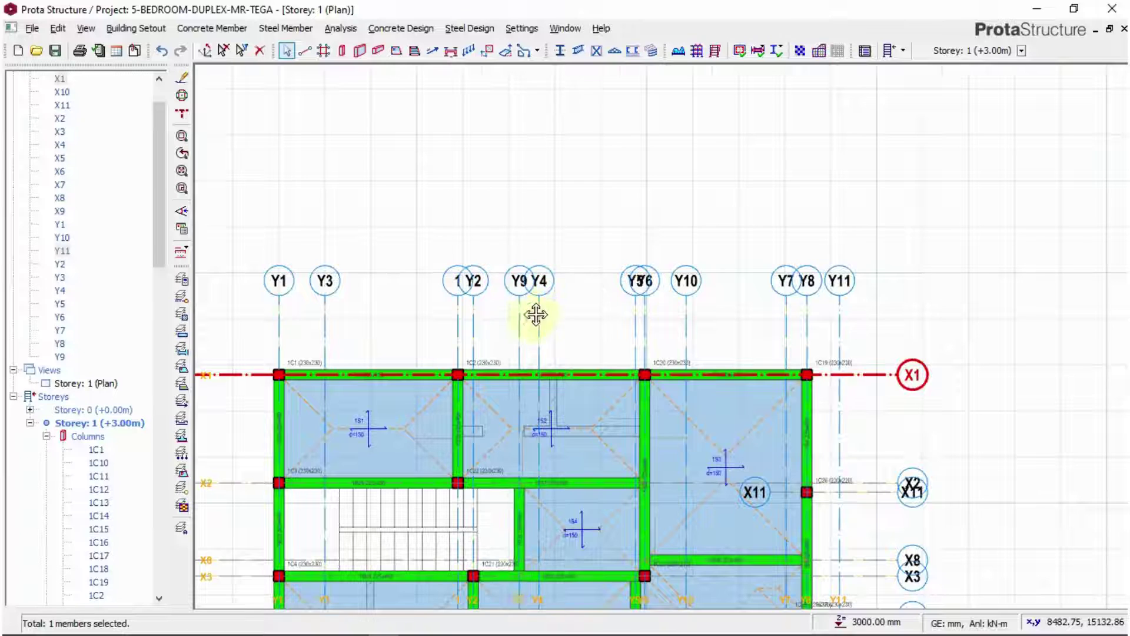
{"action": "middle_click_drag", "start_coordinate": [535, 315], "coordinate": [568, 252]}
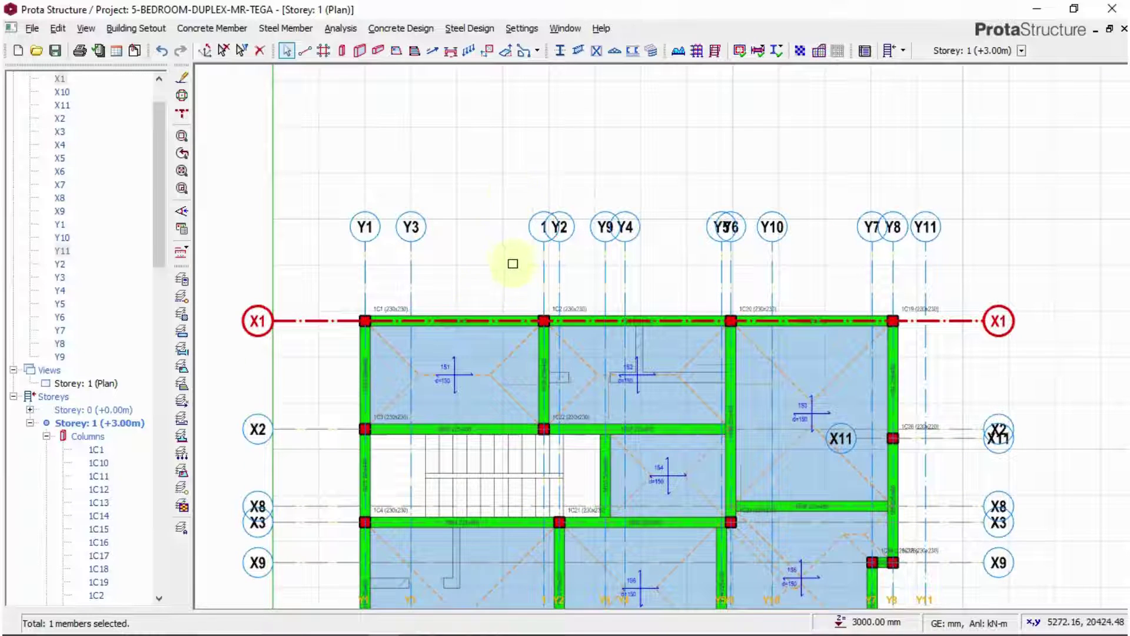
{"action": "left_click", "coordinate": [321, 623]}
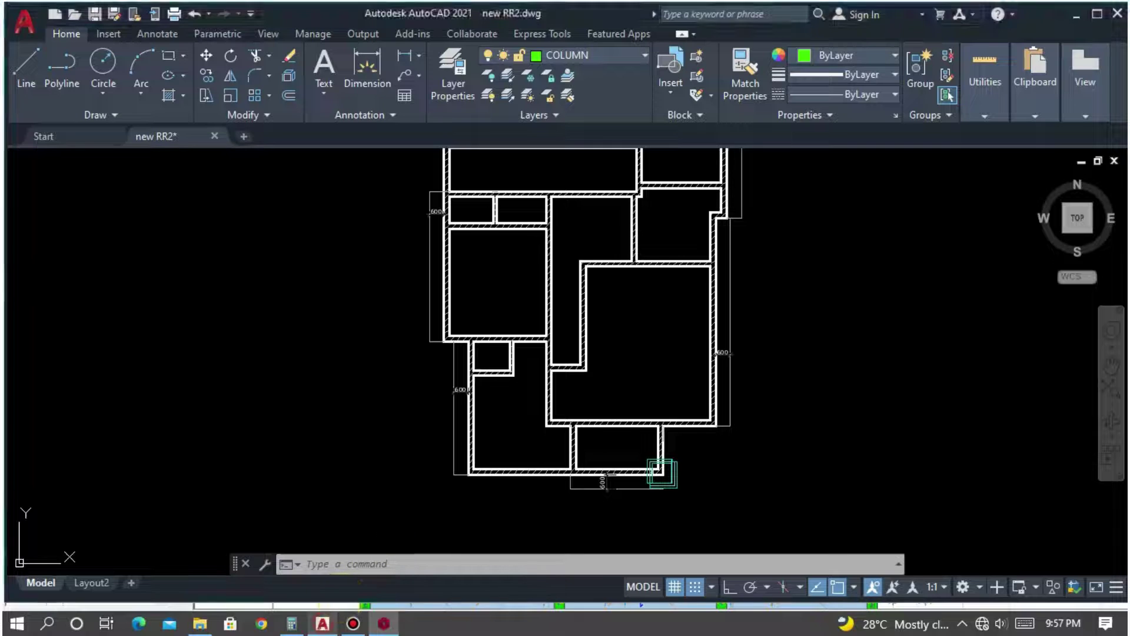
{"action": "scroll", "coordinate": [581, 297], "scroll_direction": "up", "scroll_amount": 3}
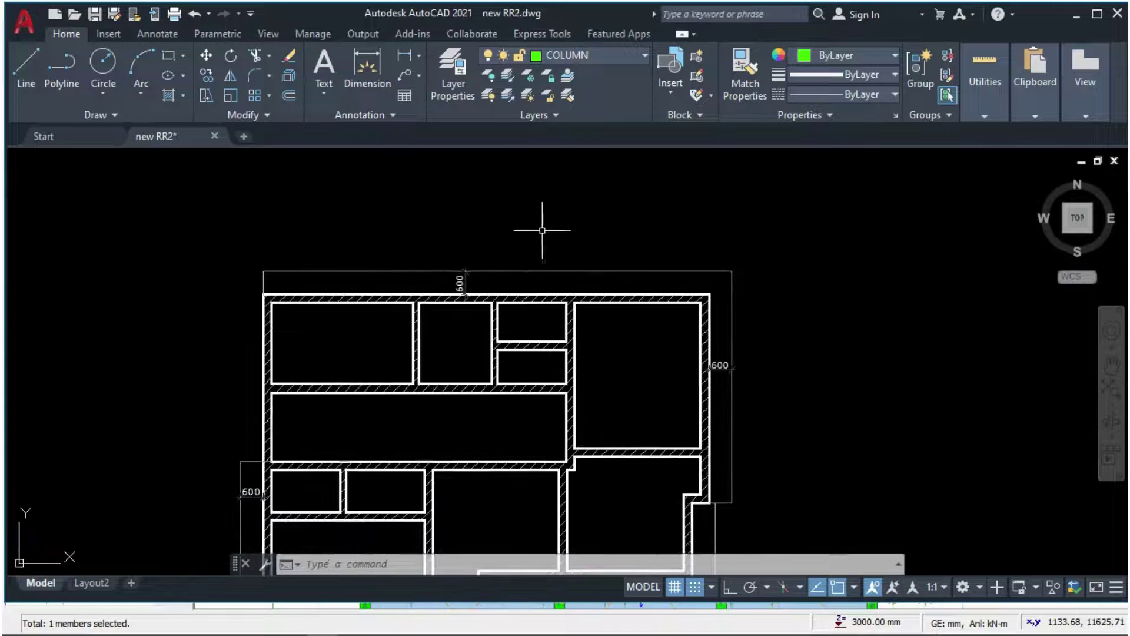
{"action": "scroll", "coordinate": [537, 227], "scroll_direction": "down", "scroll_amount": 2}
{"action": "scroll", "coordinate": [320, 293], "scroll_direction": "up", "scroll_amount": 5}
{"action": "scroll", "coordinate": [394, 217], "scroll_direction": "down", "scroll_amount": 5}
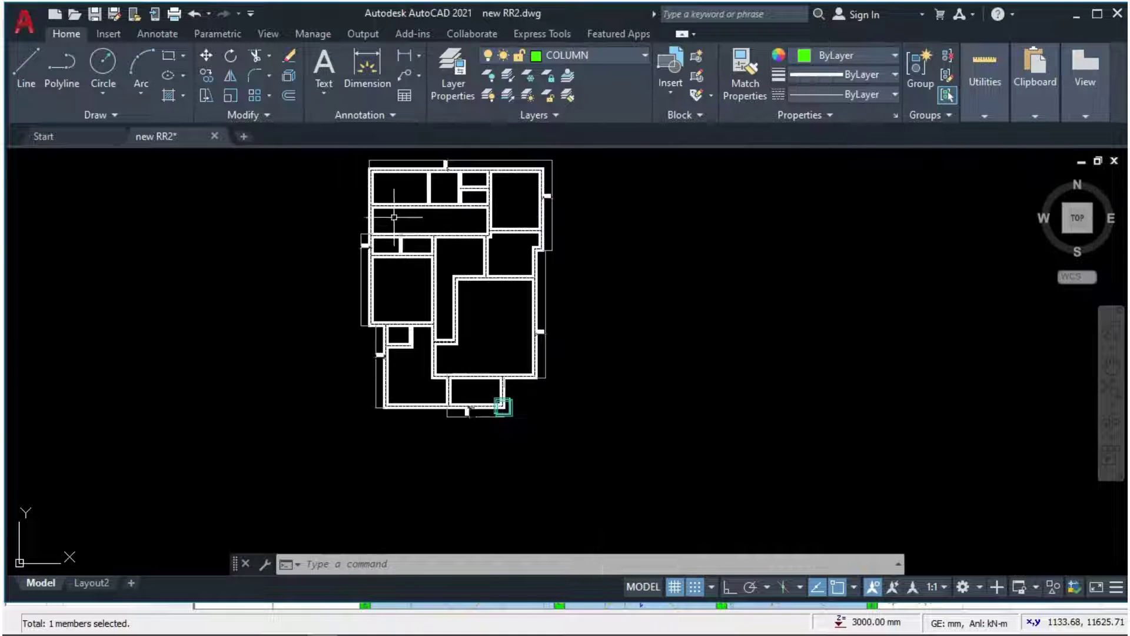
{"action": "scroll", "coordinate": [402, 381], "scroll_direction": "up", "scroll_amount": 2}
{"action": "scroll", "coordinate": [763, 370], "scroll_direction": "down", "scroll_amount": 1}
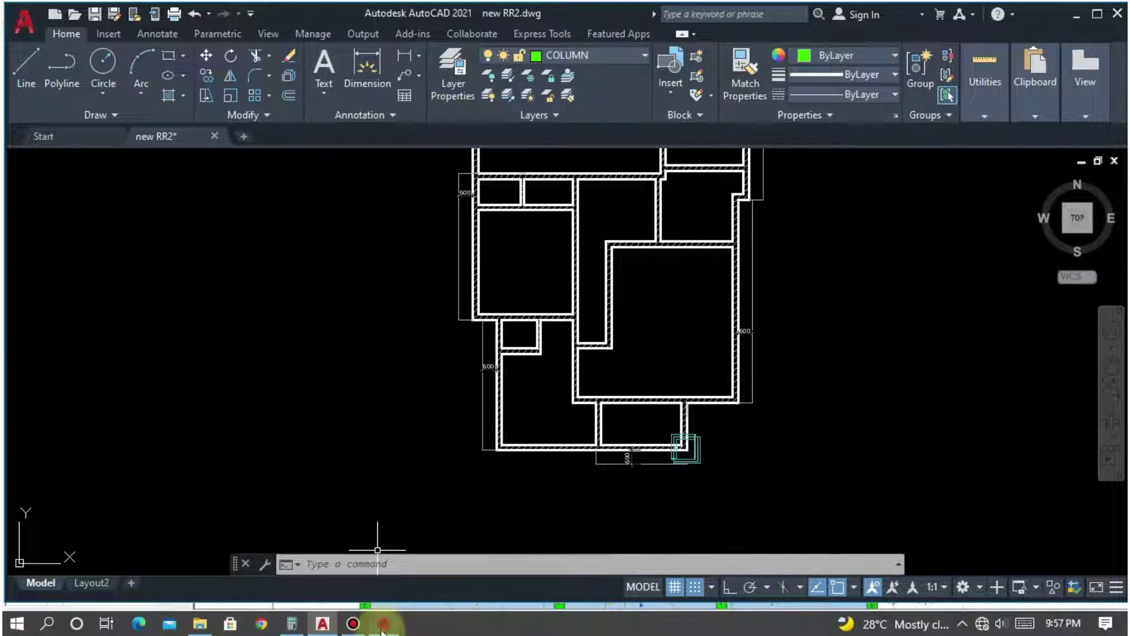
Return to ProtaStructure and offset axis X1 by 713 mm outward, above the upper edge beams.
{"action": "left_click", "coordinate": [395, 615]}
{"action": "left_click", "coordinate": [497, 222]}
{"action": "right_click", "coordinate": [498, 223]}
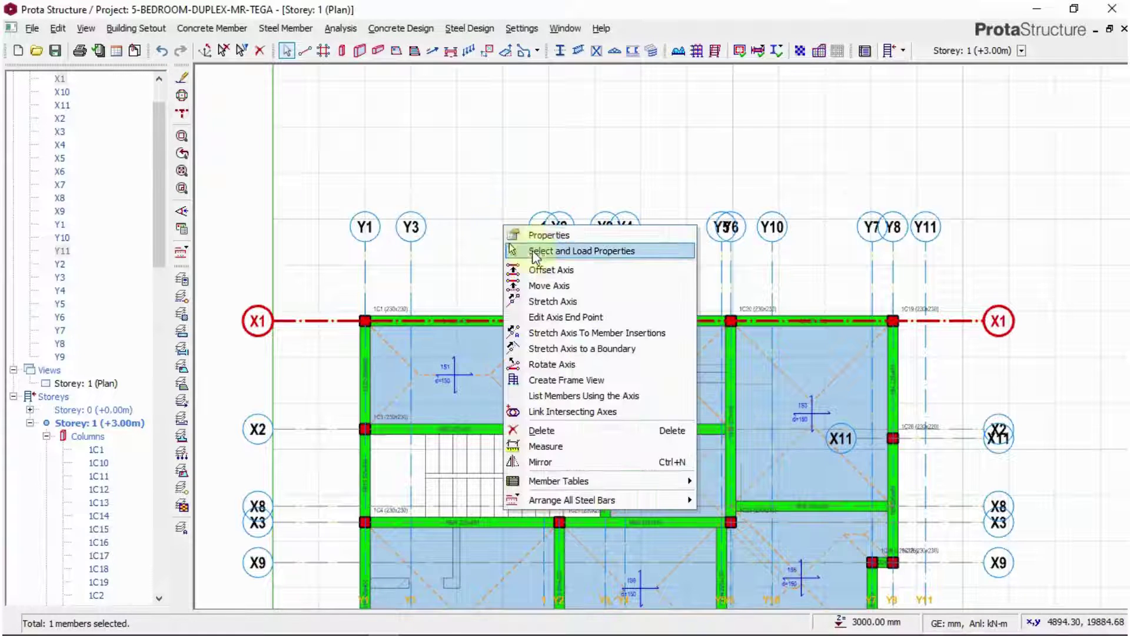
{"action": "left_click", "coordinate": [537, 270]}
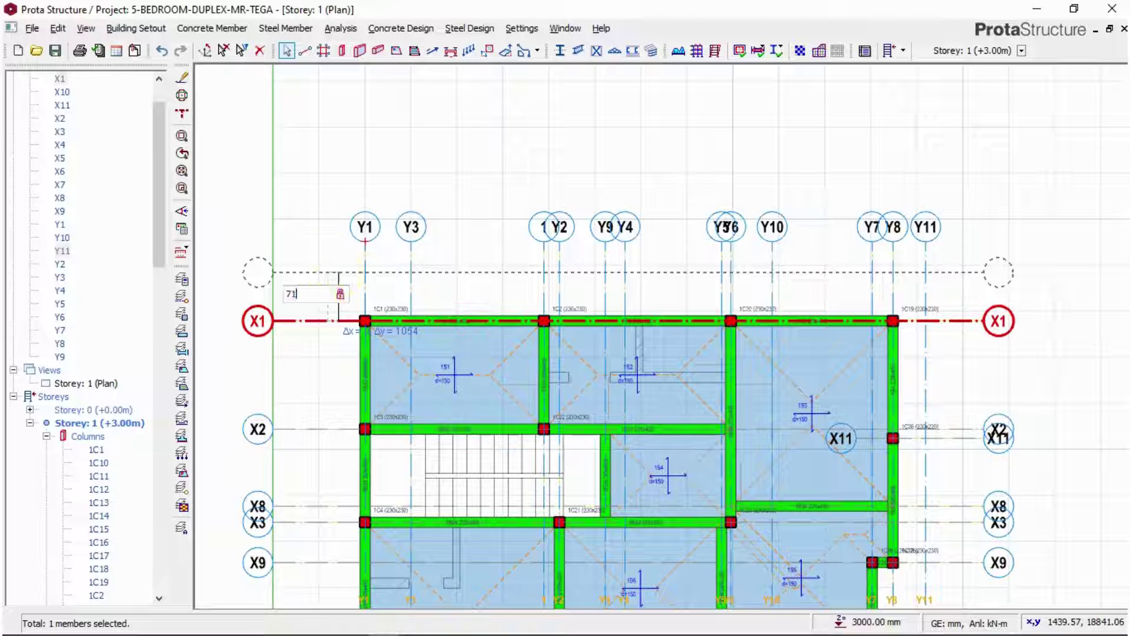
{"action": "key", "text": "Return"}
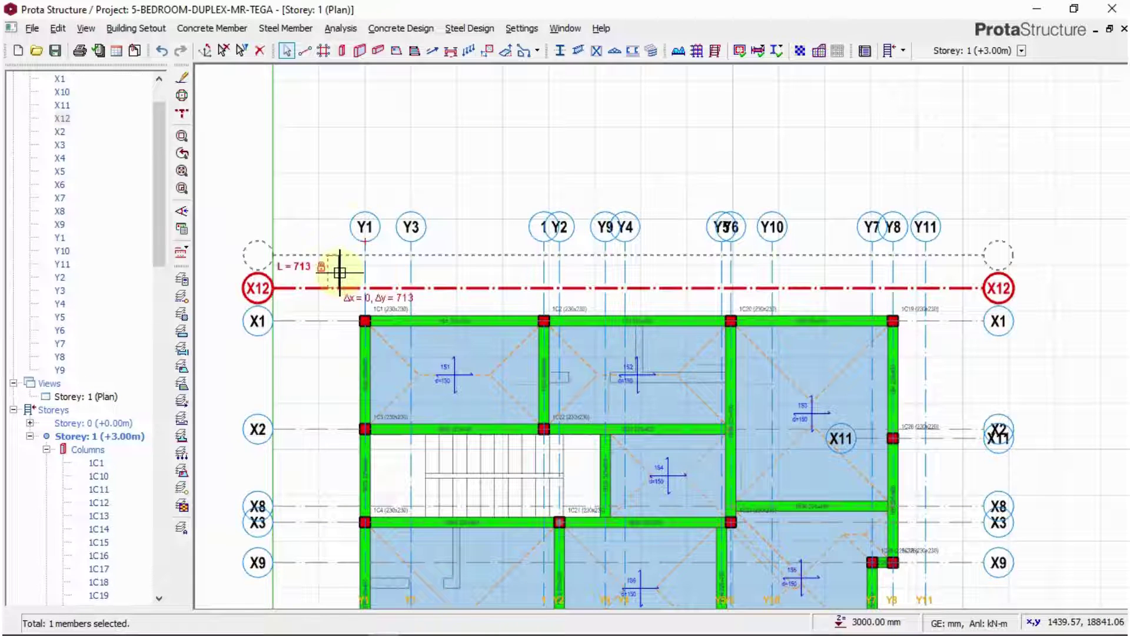
Offset axis Y1 by -713 mm, away from the building's outer edge, and leave the offset command.
{"action": "scroll", "coordinate": [392, 259], "scroll_direction": "up", "scroll_amount": 3}
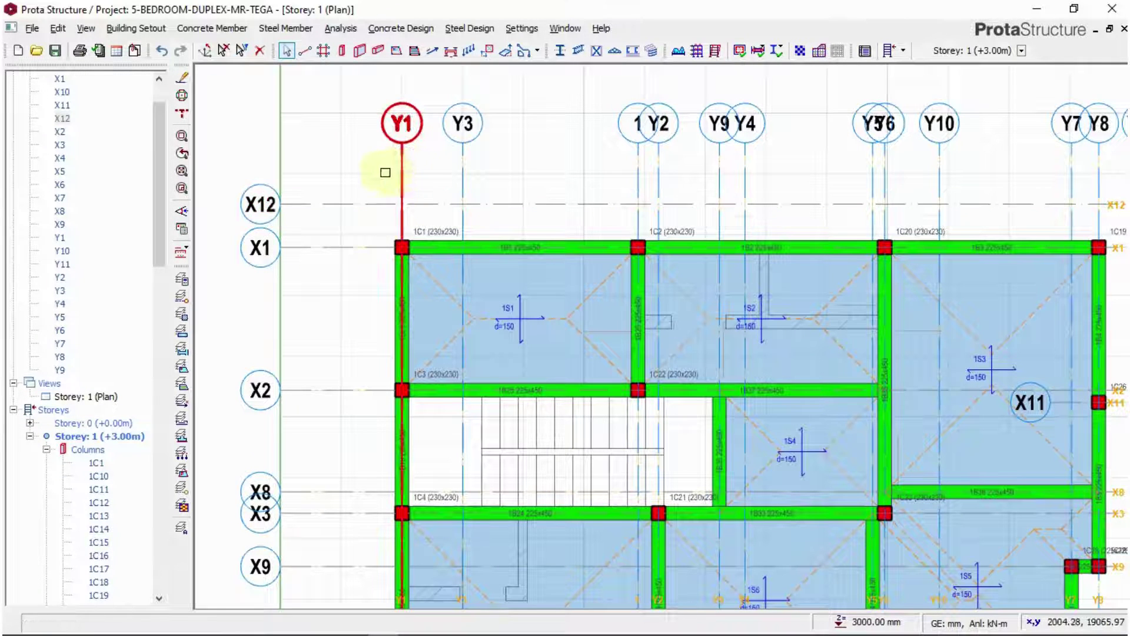
{"action": "left_click", "coordinate": [385, 173]}
{"action": "right_click", "coordinate": [386, 168]}
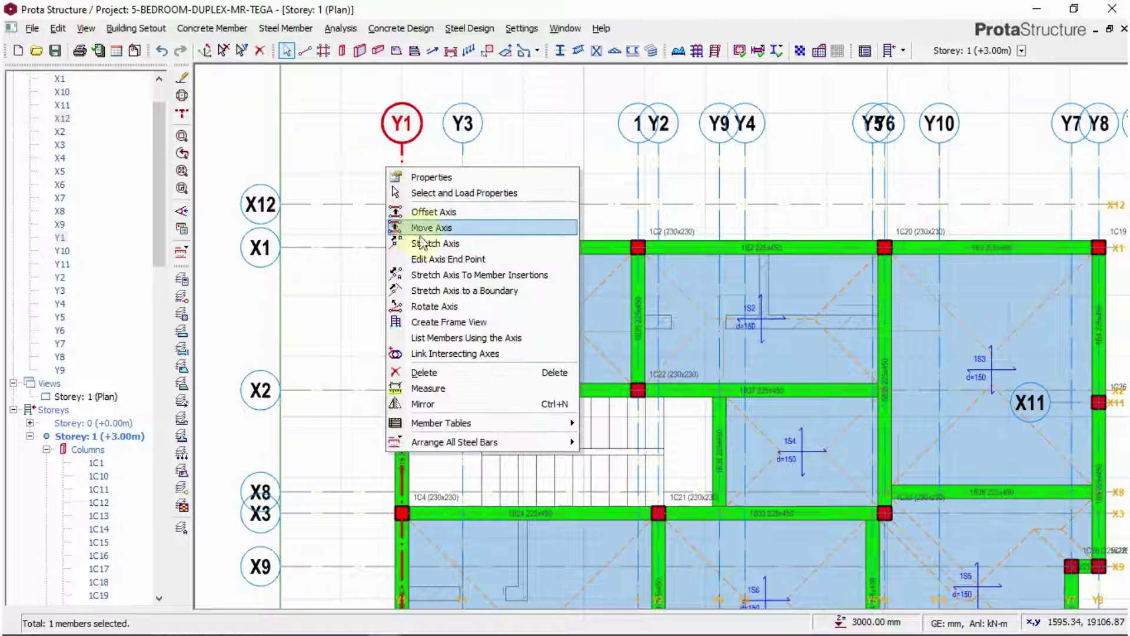
{"action": "left_click", "coordinate": [434, 212]}
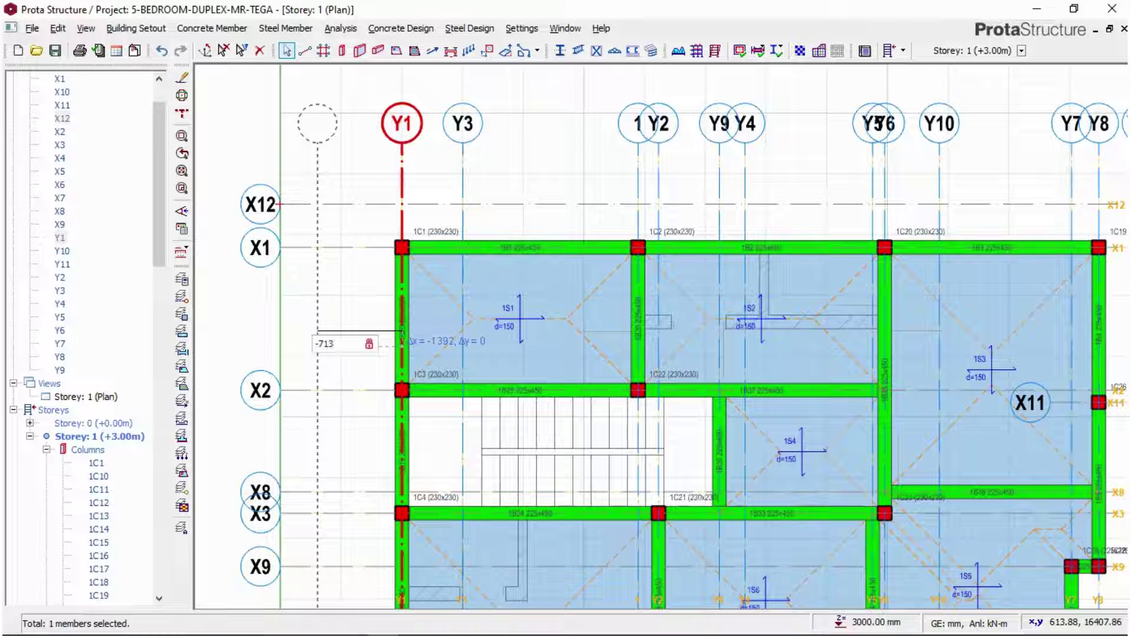
{"action": "key", "text": "Return"}
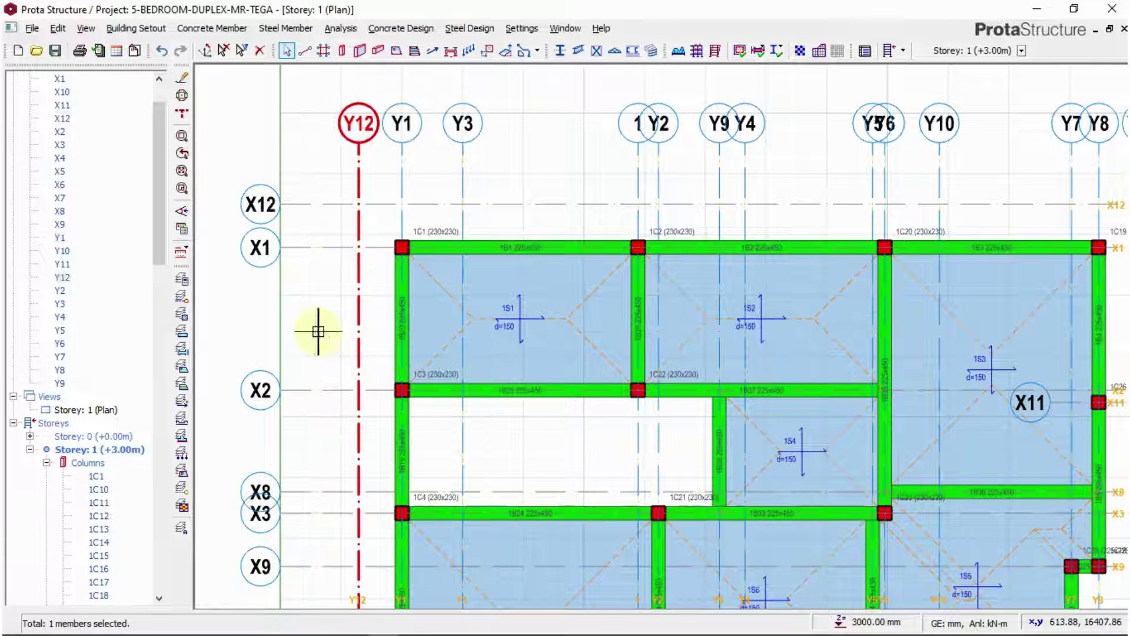
{"action": "scroll", "coordinate": [423, 101], "scroll_direction": "down", "scroll_amount": 4}
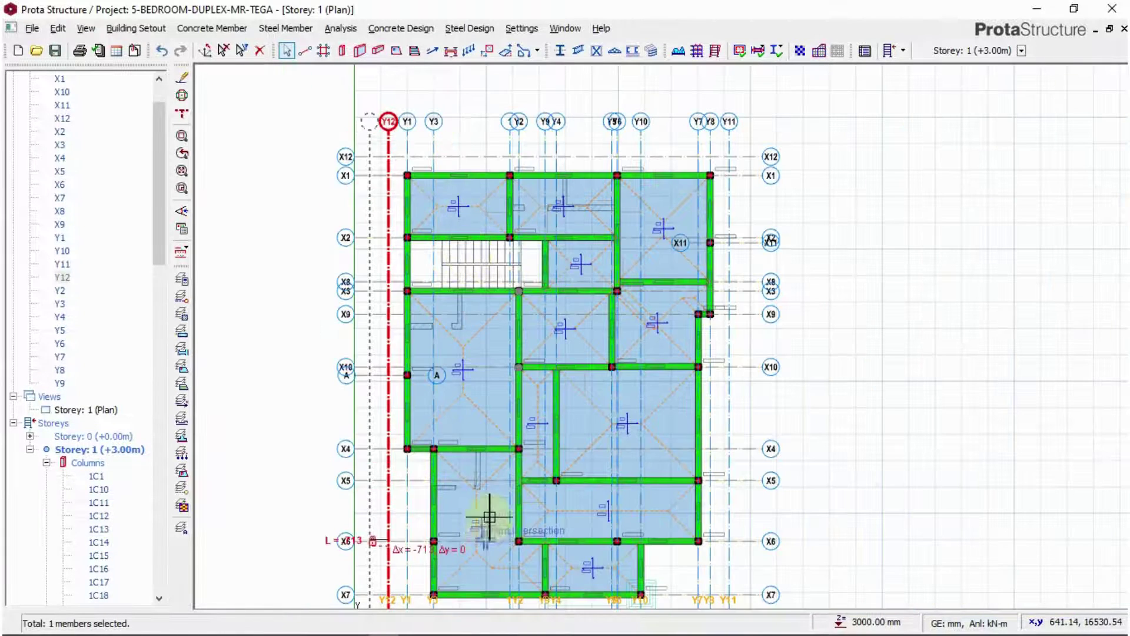
{"action": "left_click", "coordinate": [454, 469]}
{"action": "key", "text": "Escape"}
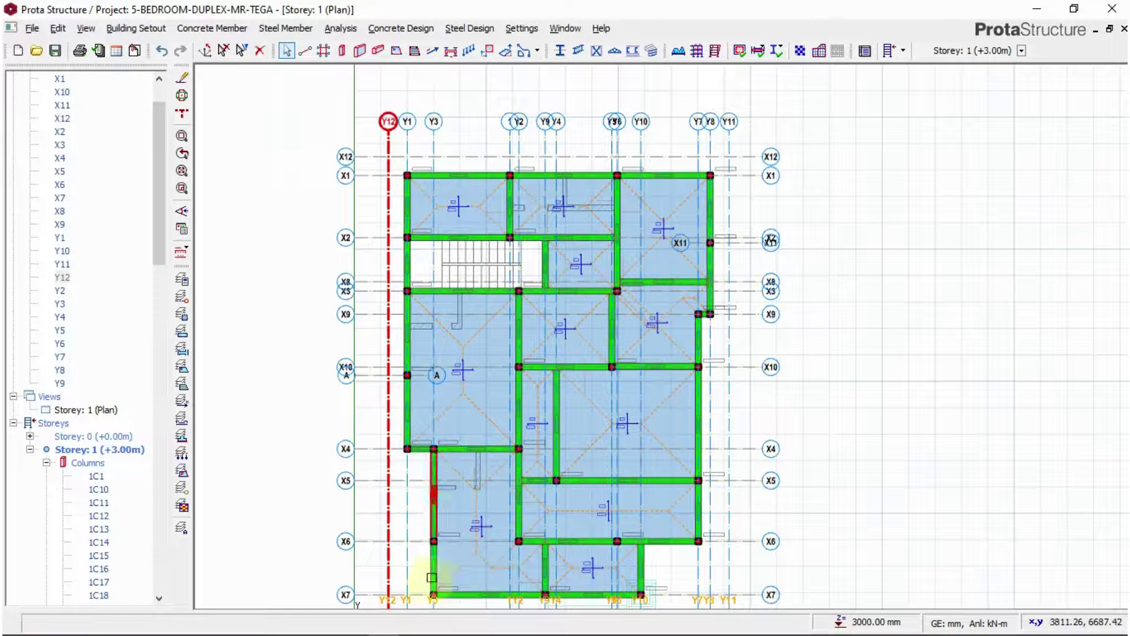
Compare the edge beams along axis Y3 between X4 and X7 with the matching 600 mm wall offset in AutoCAD.
{"action": "scroll", "coordinate": [431, 504], "scroll_direction": "up", "scroll_amount": 1}
{"action": "scroll", "coordinate": [432, 507], "scroll_direction": "up", "scroll_amount": 1}
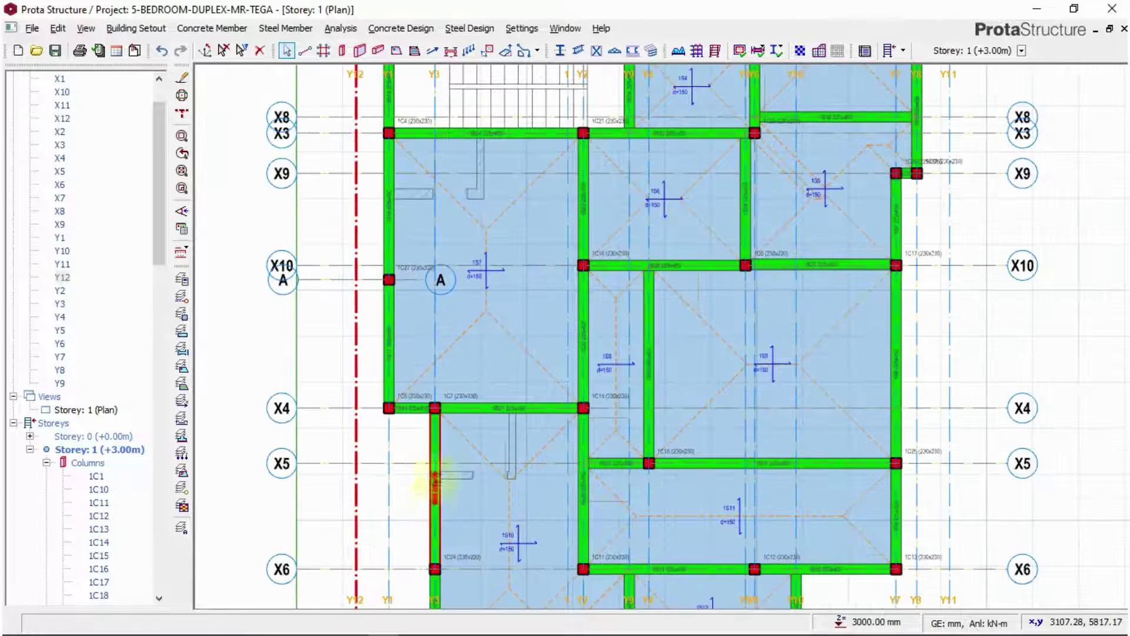
{"action": "middle_click_drag", "start_coordinate": [467, 267], "coordinate": [526, 3]}
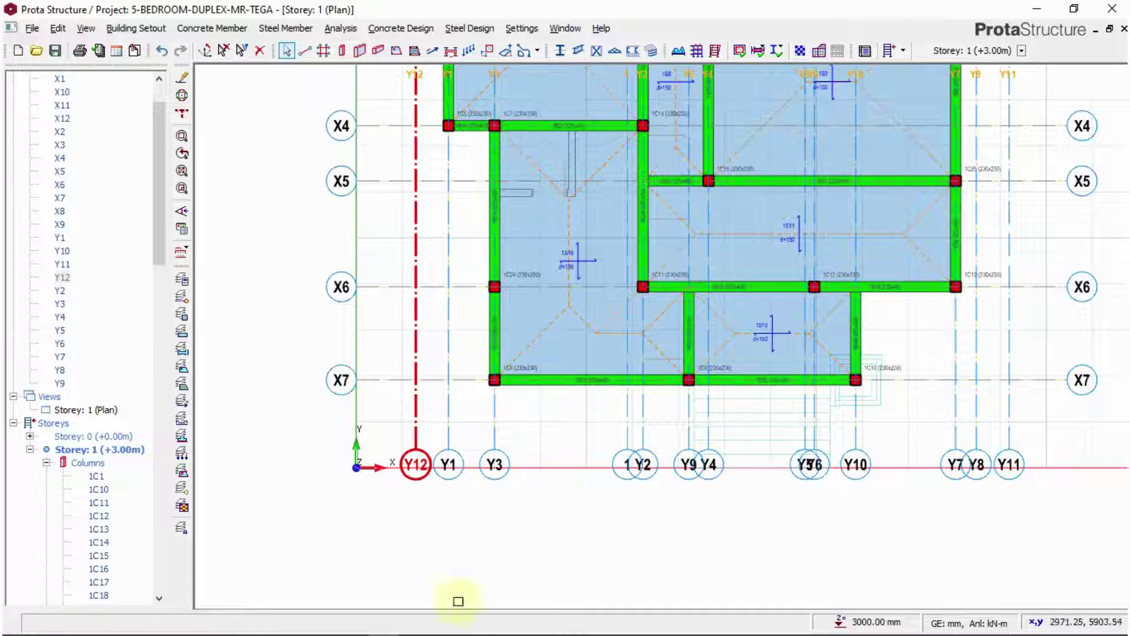
{"action": "left_click", "coordinate": [324, 627]}
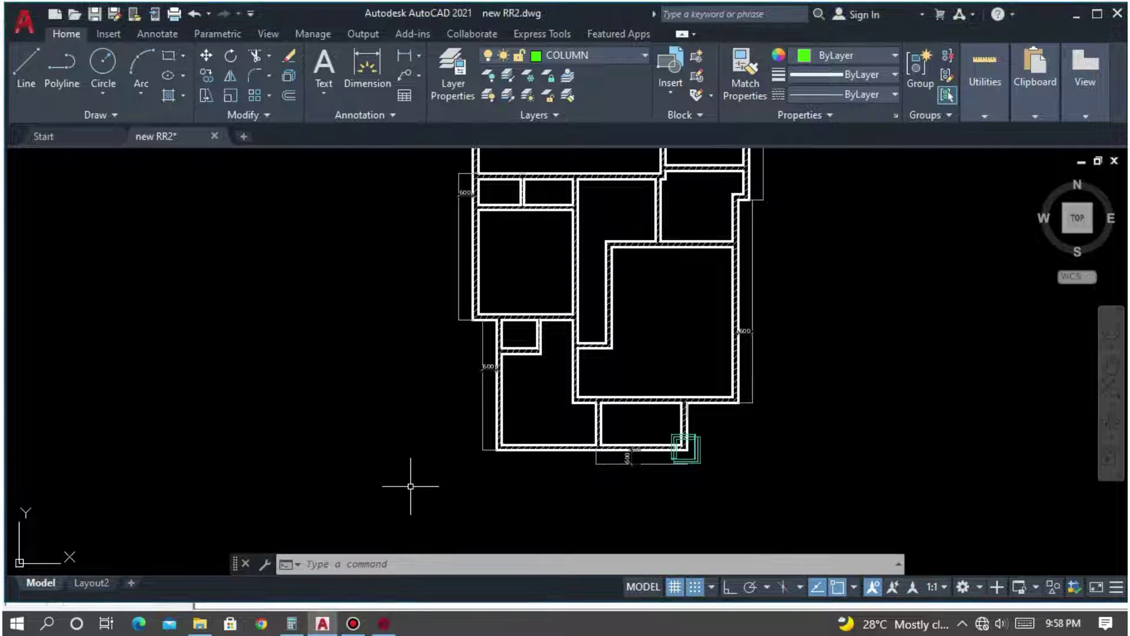
{"action": "scroll", "coordinate": [424, 412], "scroll_direction": "up", "scroll_amount": 4}
{"action": "scroll", "coordinate": [455, 356], "scroll_direction": "down", "scroll_amount": 4}
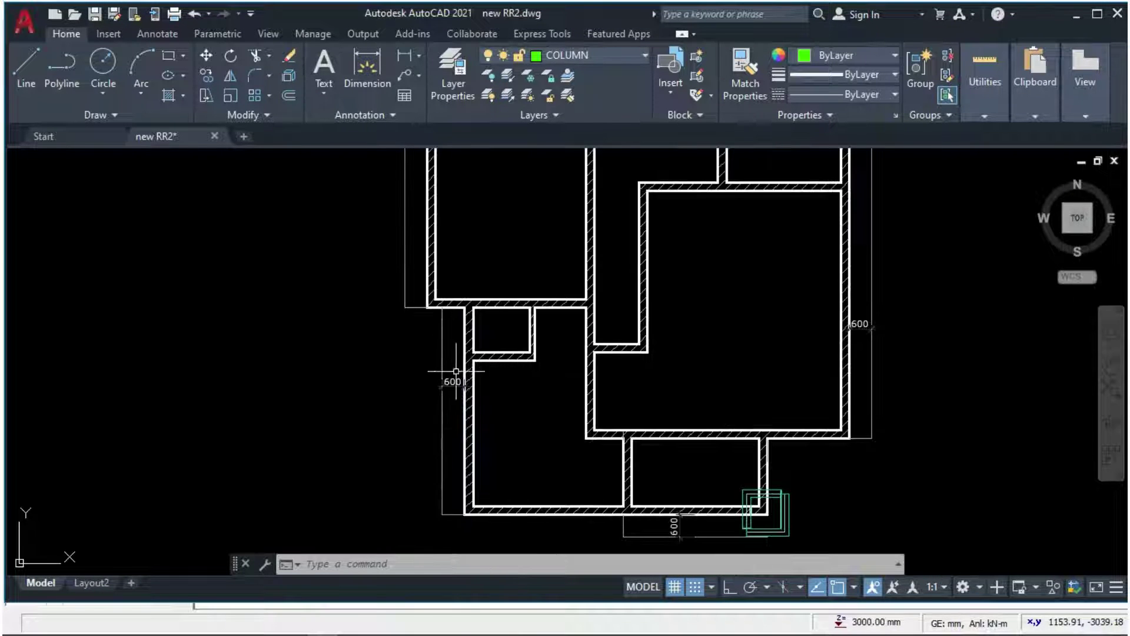
Switch back to ProtaStructure, offset axis Y3 by -713 mm, outside the edge beams, and leave the offset command.
{"action": "left_click", "coordinate": [384, 623]}
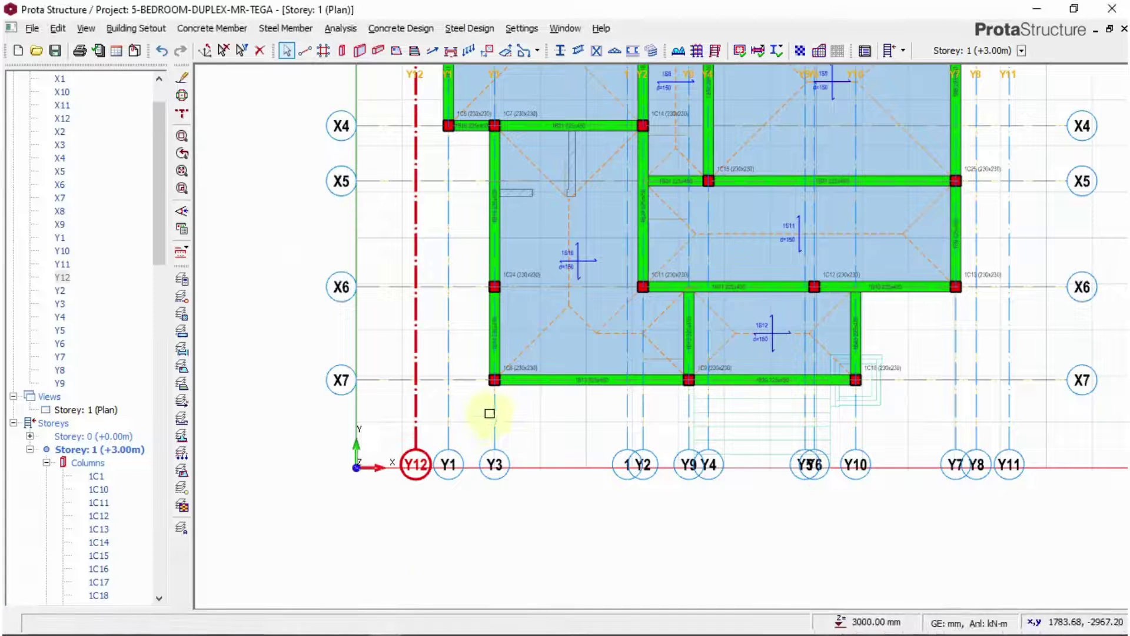
{"action": "left_click", "coordinate": [493, 412]}
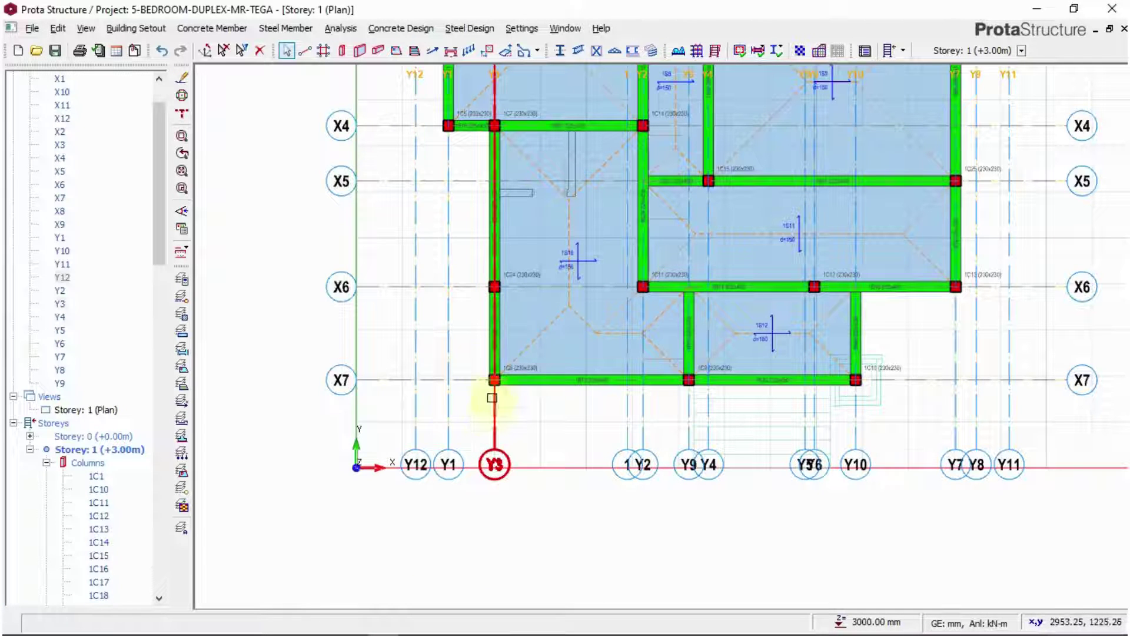
{"action": "right_click", "coordinate": [478, 337]}
{"action": "left_click", "coordinate": [517, 383]}
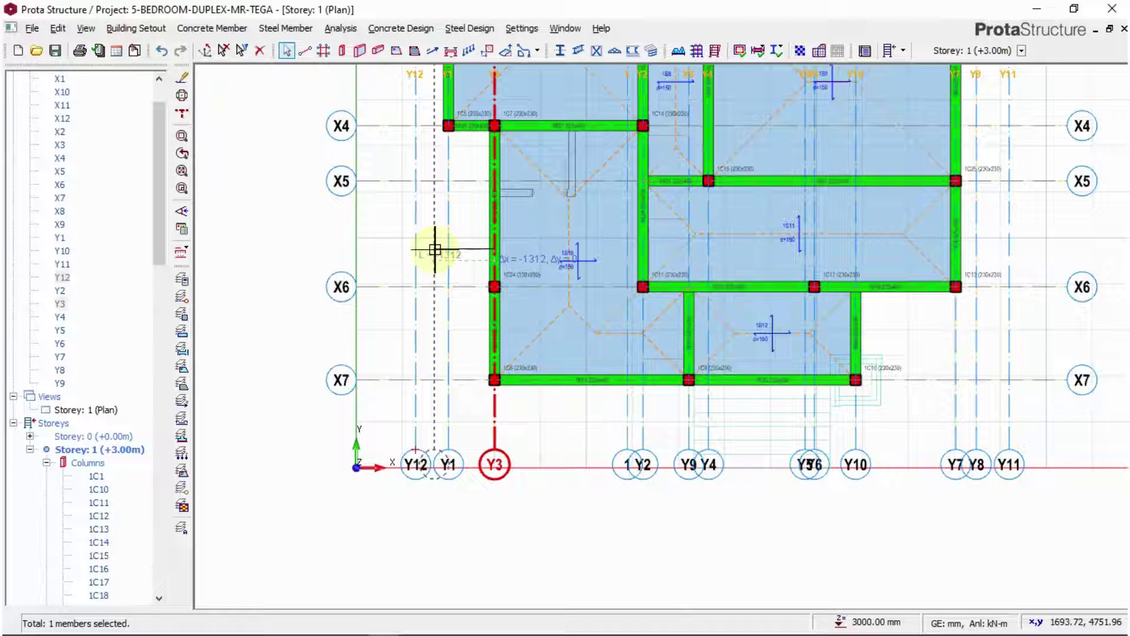
{"action": "key", "text": "Tab"}
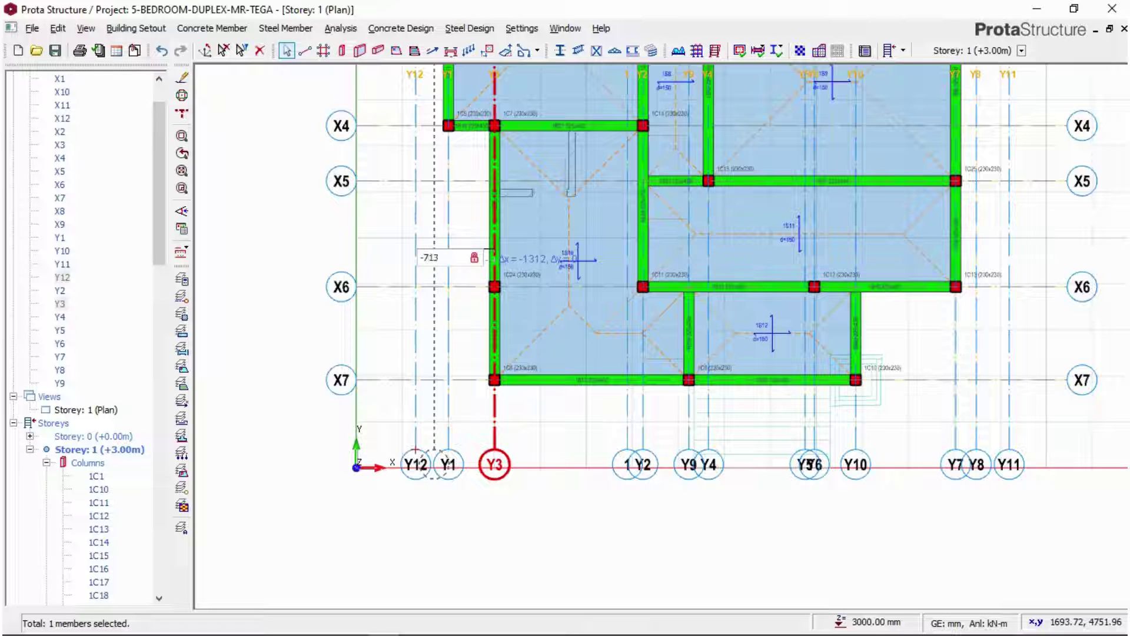
{"action": "key", "text": "Return"}
{"action": "key", "text": "Escape"}
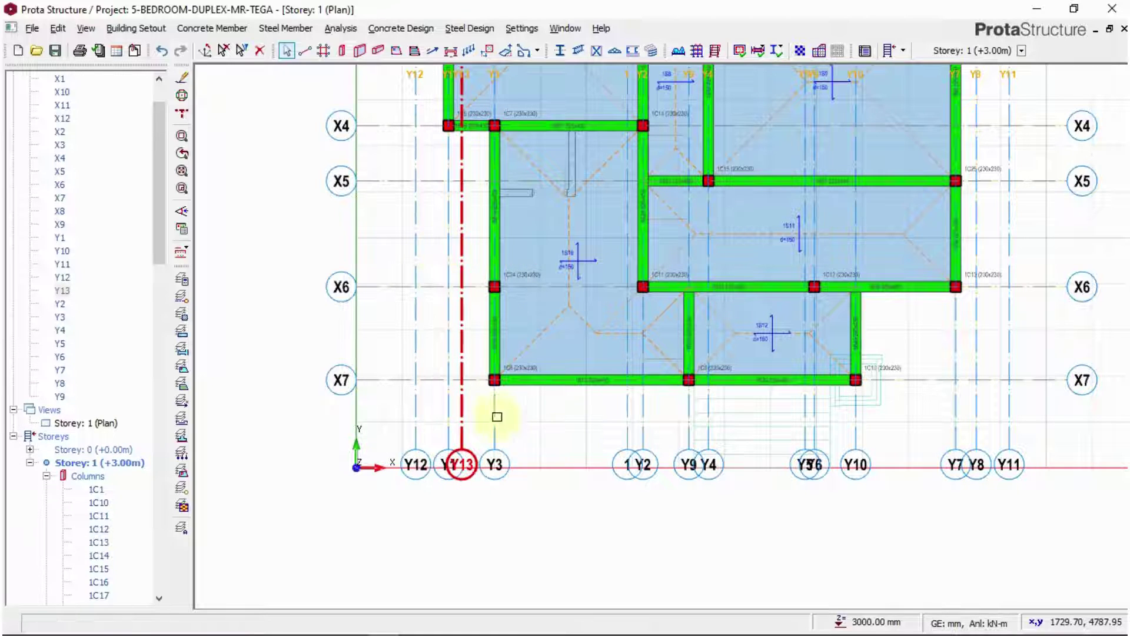
Select axis X7 and compare its edge beams with the 600 mm offset below the lower wall in the AutoCAD plan.
{"action": "scroll", "coordinate": [481, 369], "scroll_direction": "up", "scroll_amount": 2}
{"action": "left_click", "coordinate": [472, 382]}
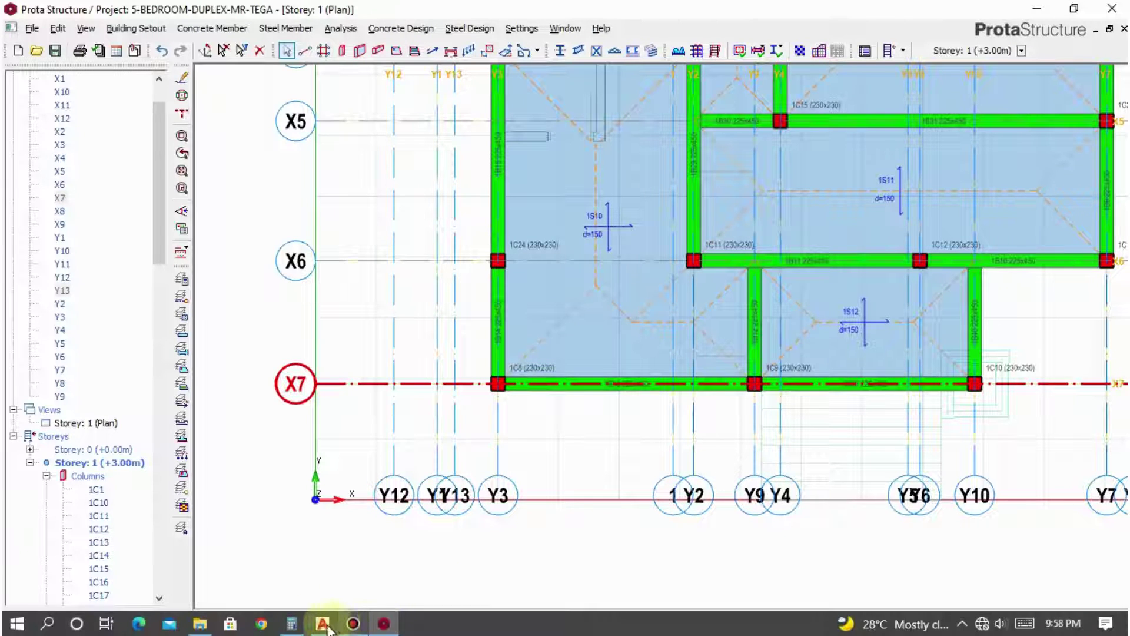
{"action": "left_click", "coordinate": [324, 623]}
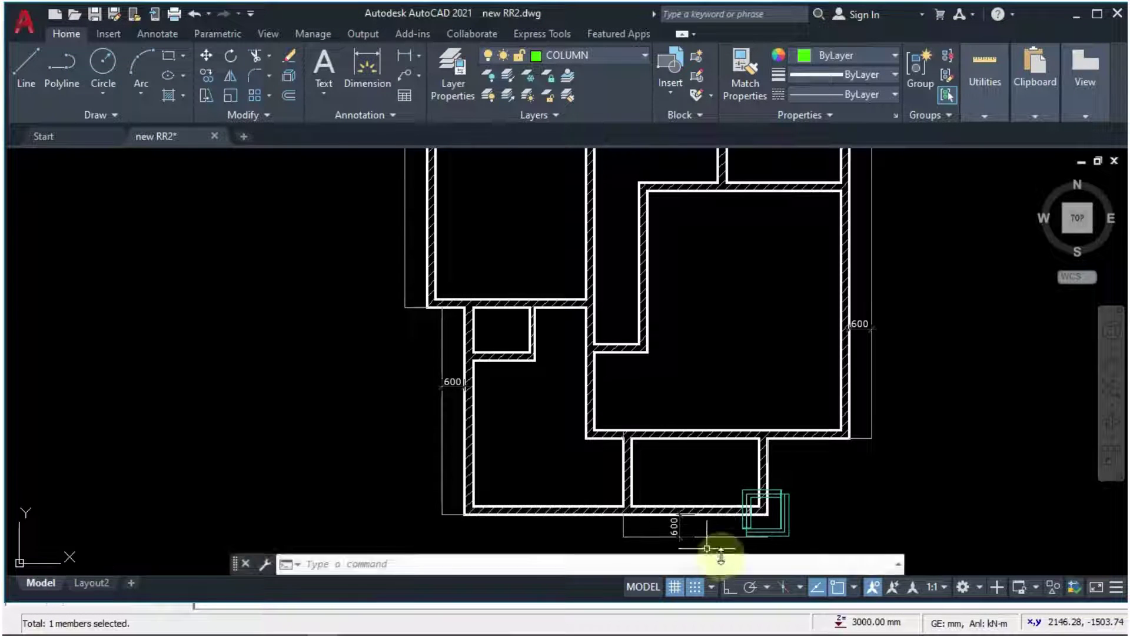
{"action": "scroll", "coordinate": [724, 536], "scroll_direction": "up", "scroll_amount": 3}
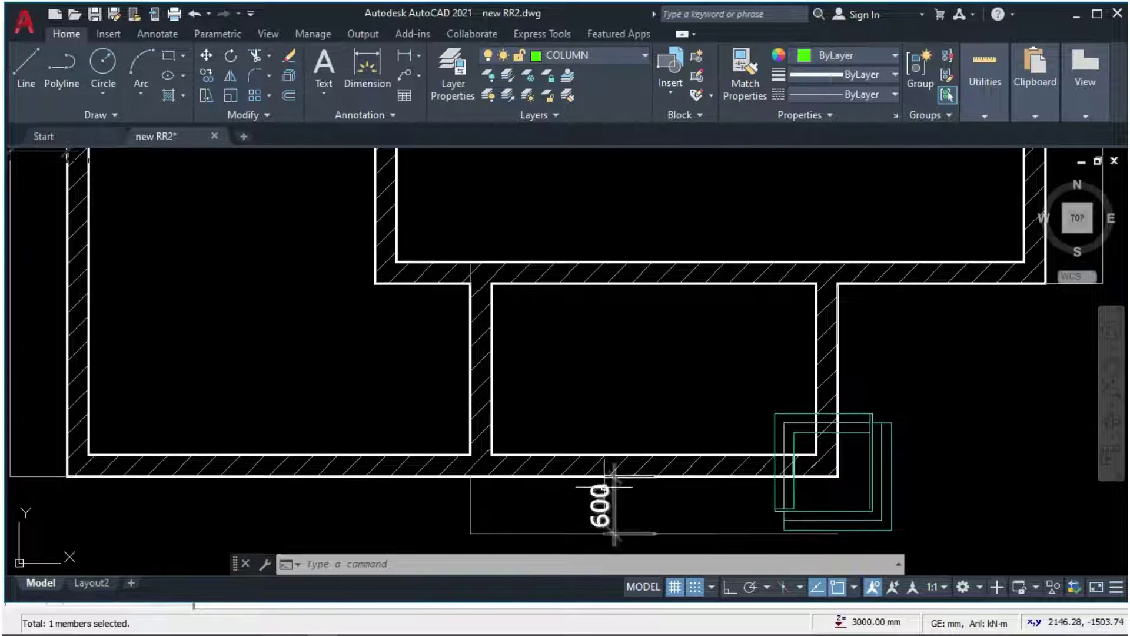
Return to ProtaStructure and offset axis X7 outward, below the lower edge beams, by the same distance used for axis Y3.
{"action": "left_click", "coordinate": [384, 623]}
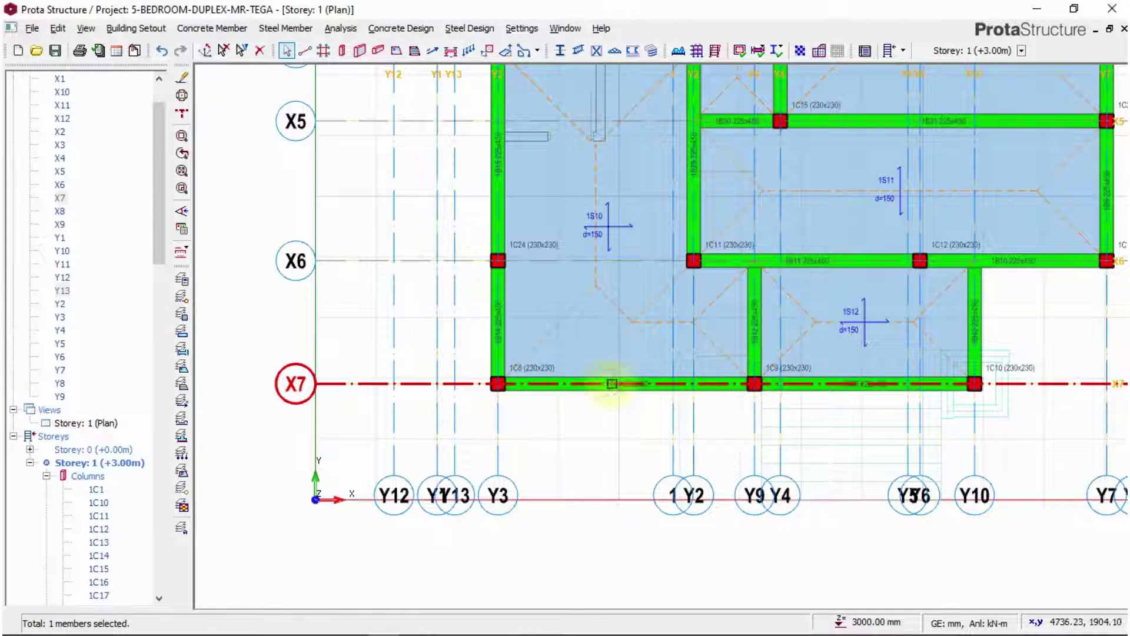
{"action": "right_click", "coordinate": [612, 384]}
{"action": "left_click", "coordinate": [679, 148]}
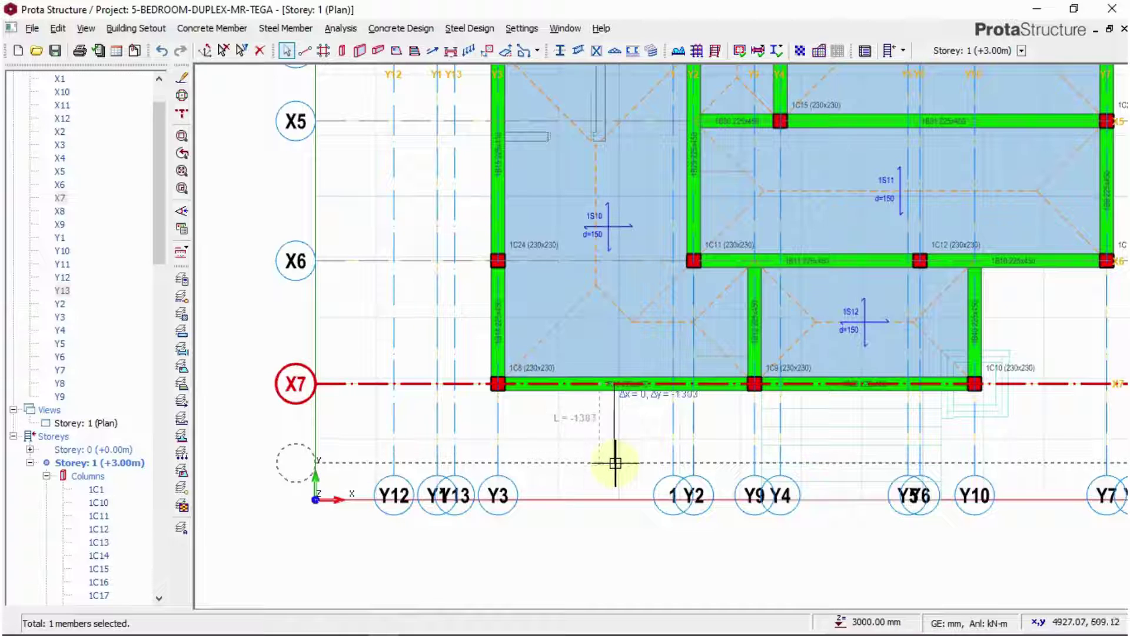
{"action": "key", "text": "Tab"}
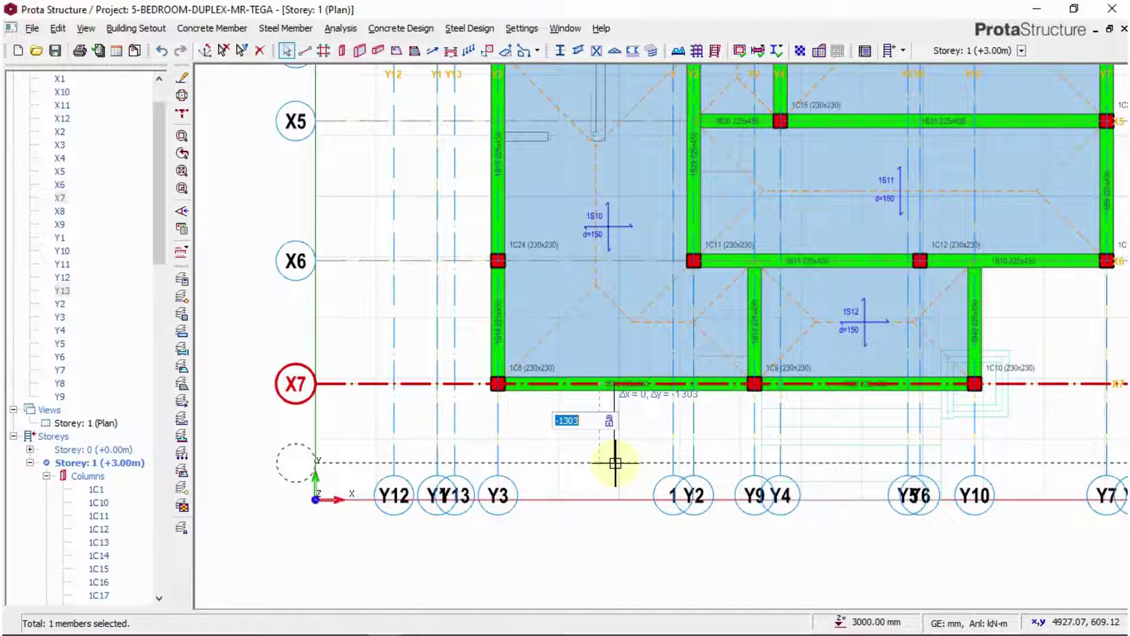
{"action": "type", "text": "-"}
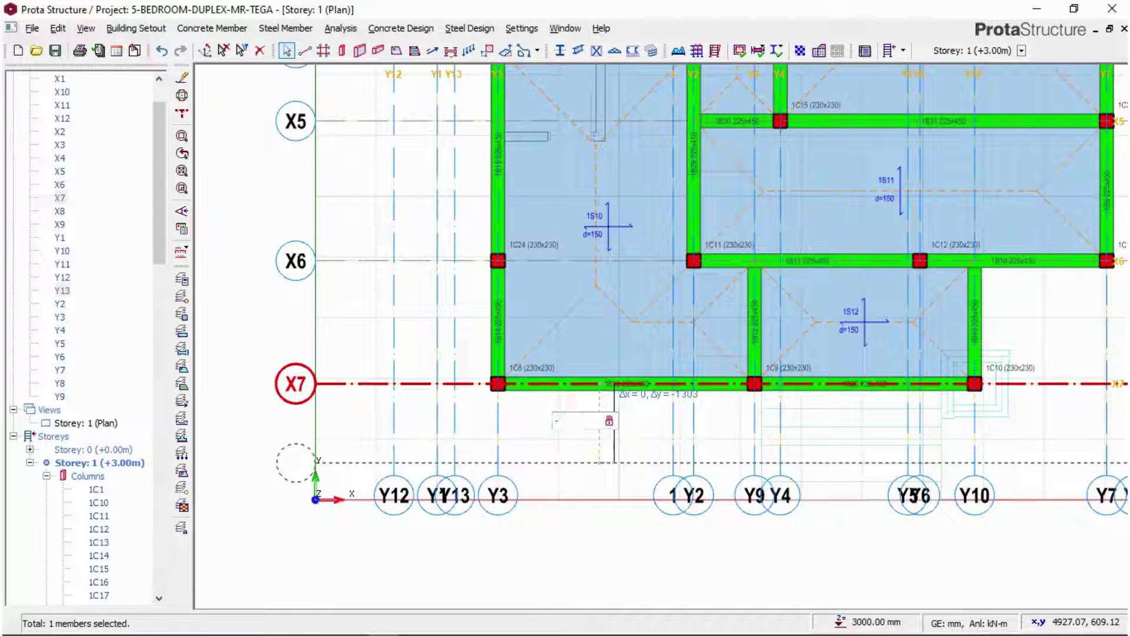
{"action": "key", "text": "Return"}
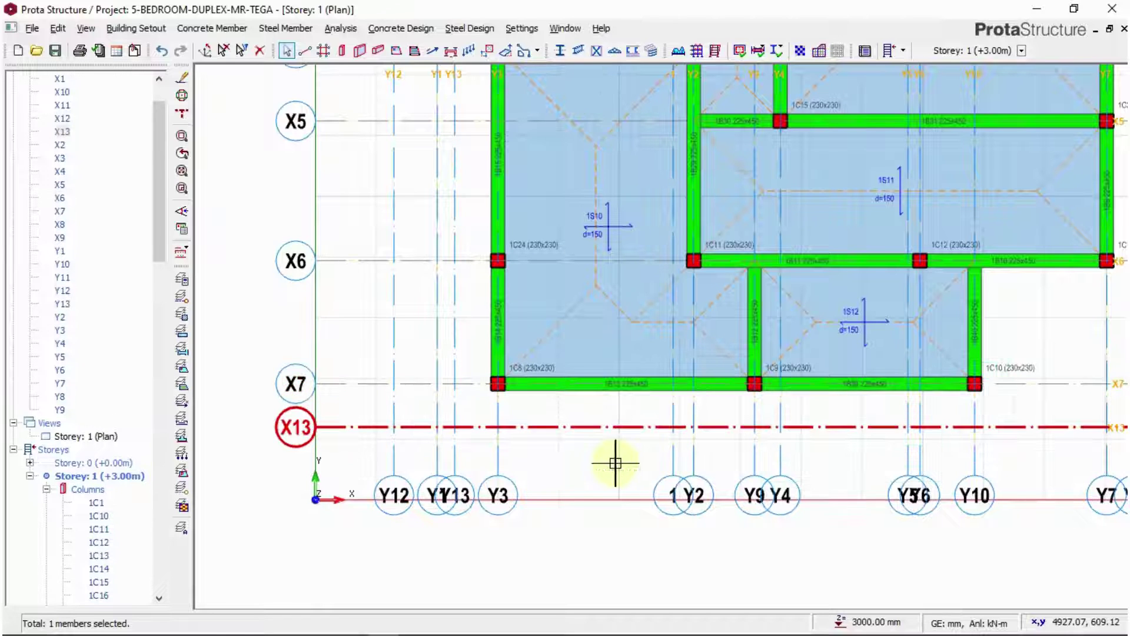
Compare the edge beams around axes Y10 and Y7 with the offset outline on the matching side of the AutoCAD plan.
{"action": "scroll", "coordinate": [565, 462], "scroll_direction": "down", "scroll_amount": 5}
{"action": "scroll", "coordinate": [807, 422], "scroll_direction": "up", "scroll_amount": 3}
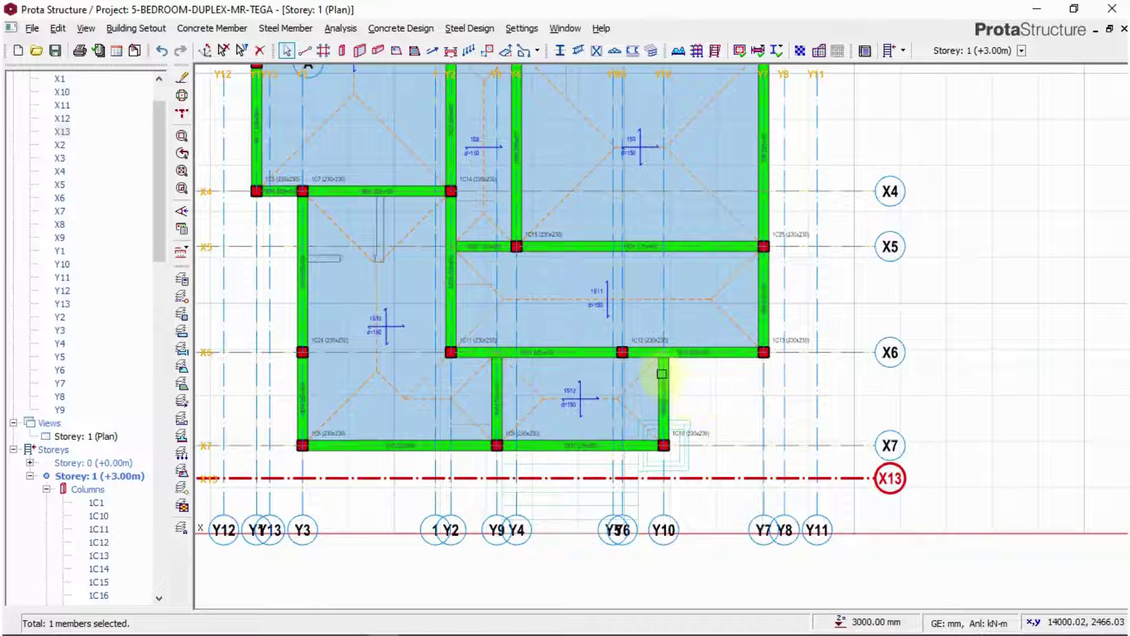
{"action": "left_click", "coordinate": [662, 406]}
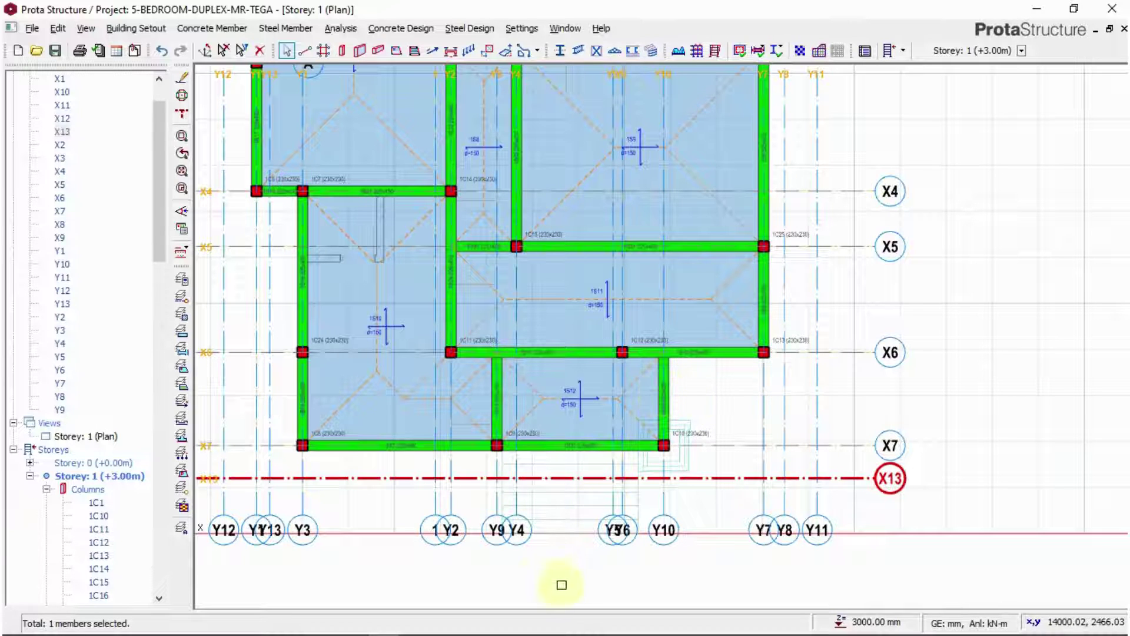
{"action": "left_click", "coordinate": [323, 624]}
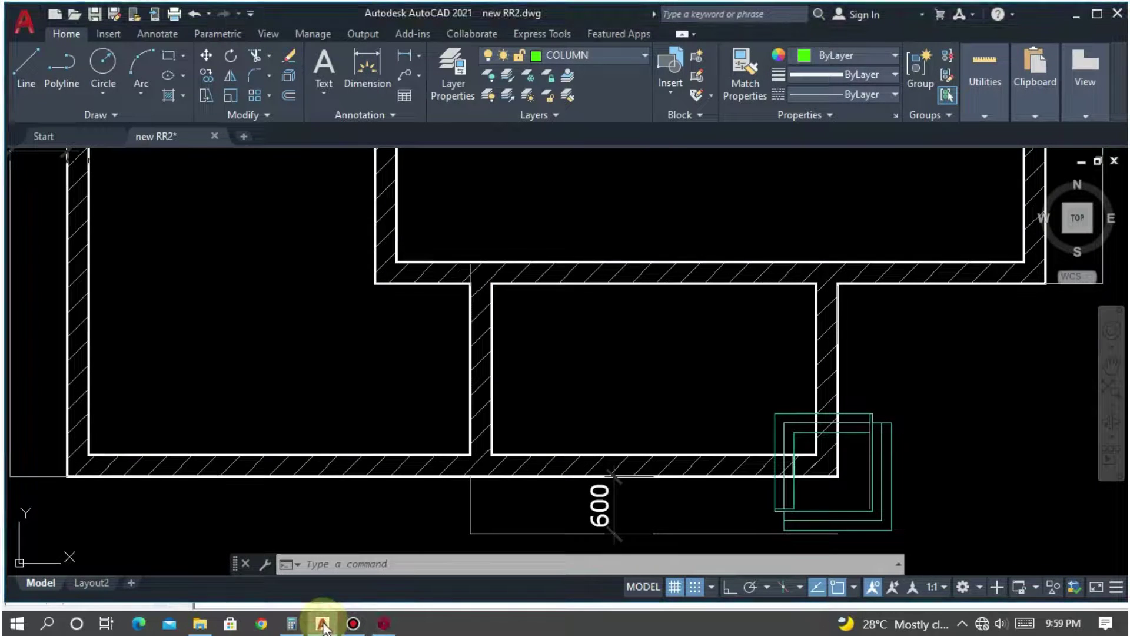
{"action": "scroll", "coordinate": [735, 431], "scroll_direction": "down", "scroll_amount": 4}
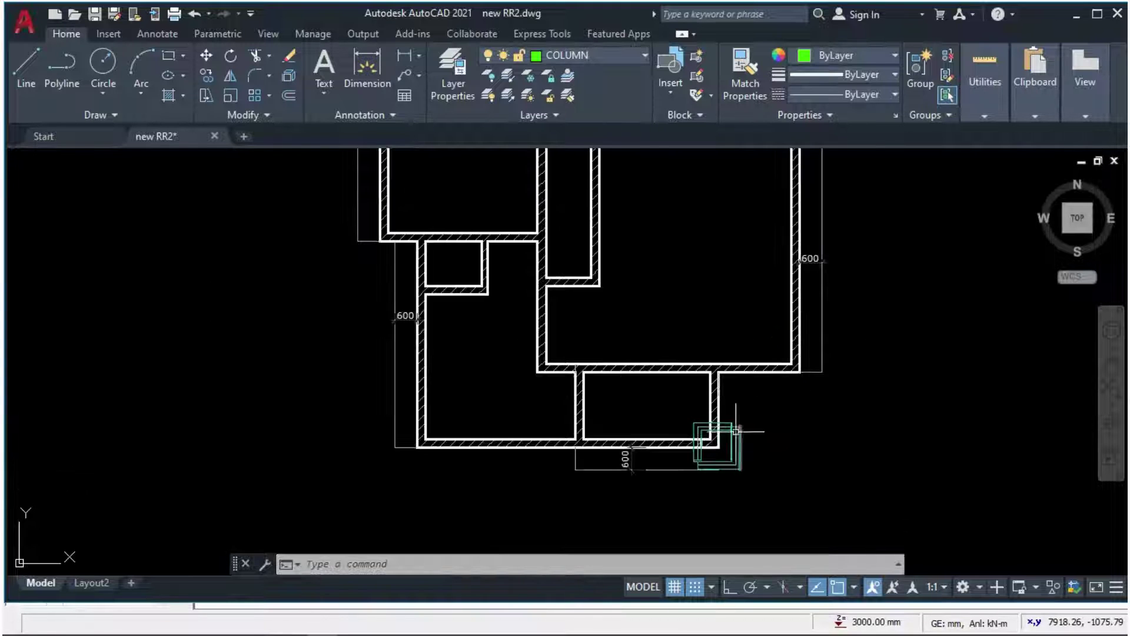
{"action": "scroll", "coordinate": [736, 431], "scroll_direction": "down", "scroll_amount": 2}
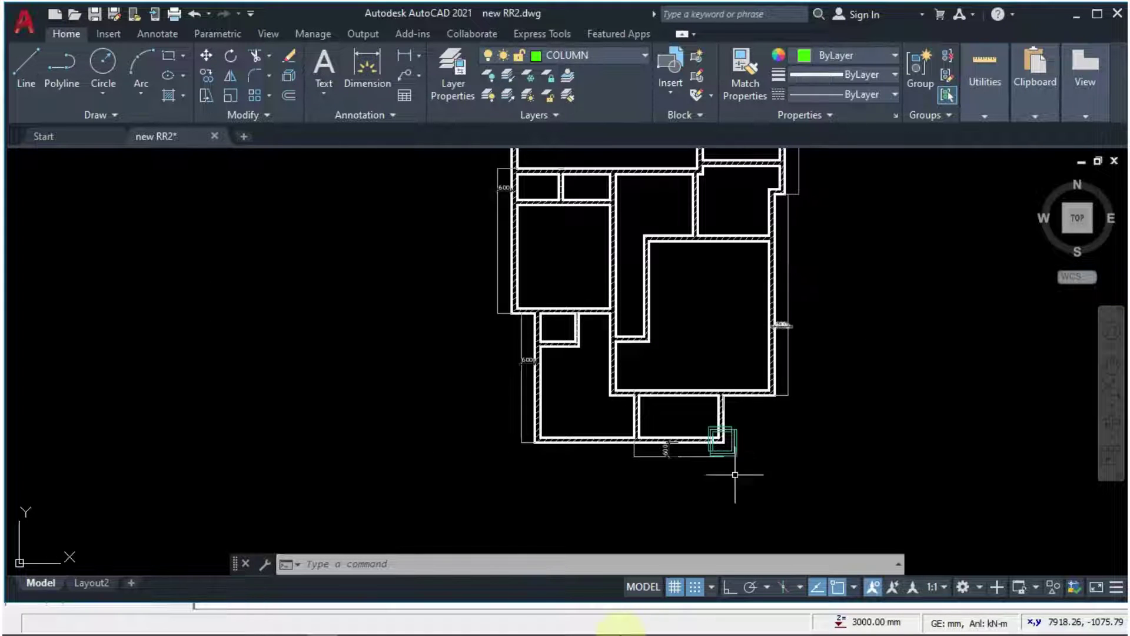
Return to ProtaStructure, offset axis Y7 by 713 mm outward from the edge beams between X10 and X6, and end the command.
{"action": "left_click", "coordinate": [387, 623]}
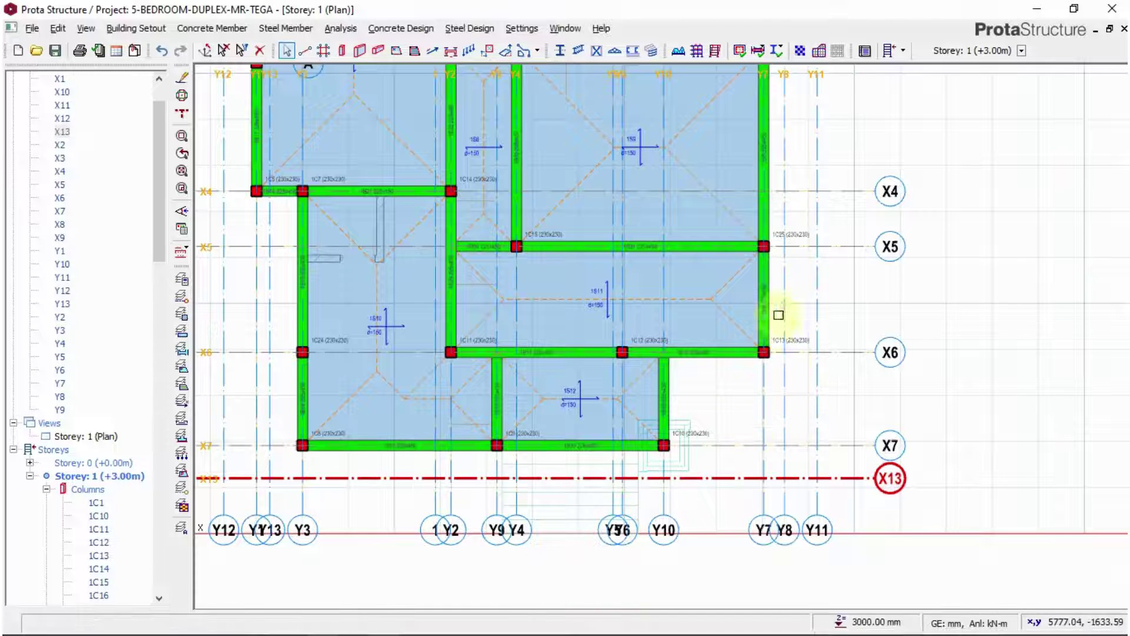
{"action": "scroll", "coordinate": [767, 474], "scroll_direction": "down", "scroll_amount": 2}
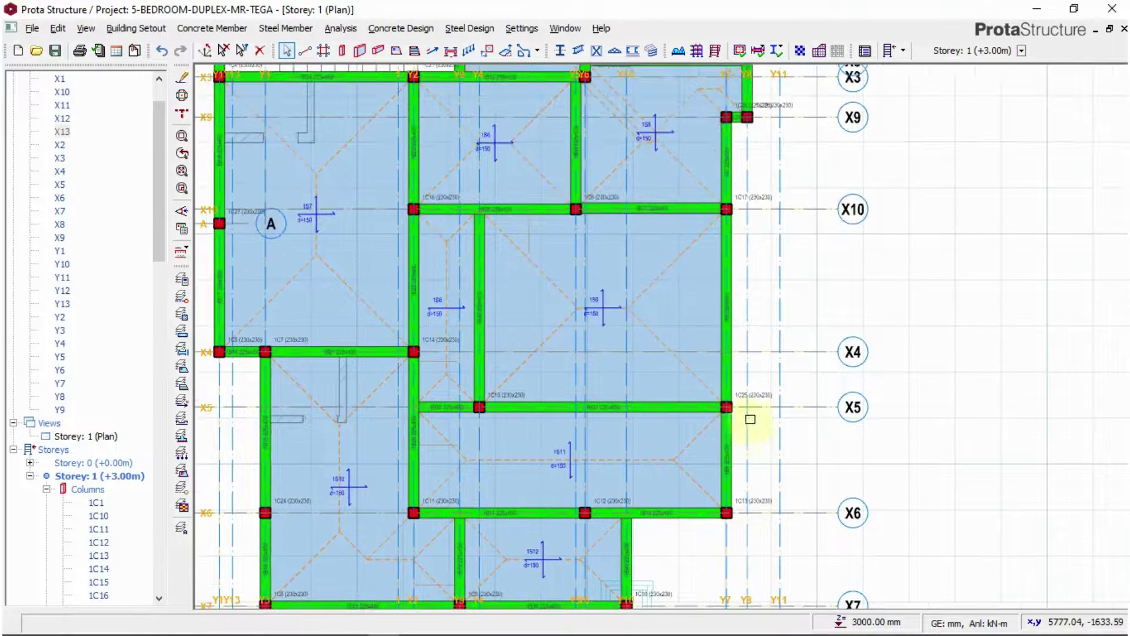
{"action": "scroll", "coordinate": [749, 411], "scroll_direction": "down", "scroll_amount": 1}
{"action": "scroll", "coordinate": [746, 432], "scroll_direction": "up", "scroll_amount": 2}
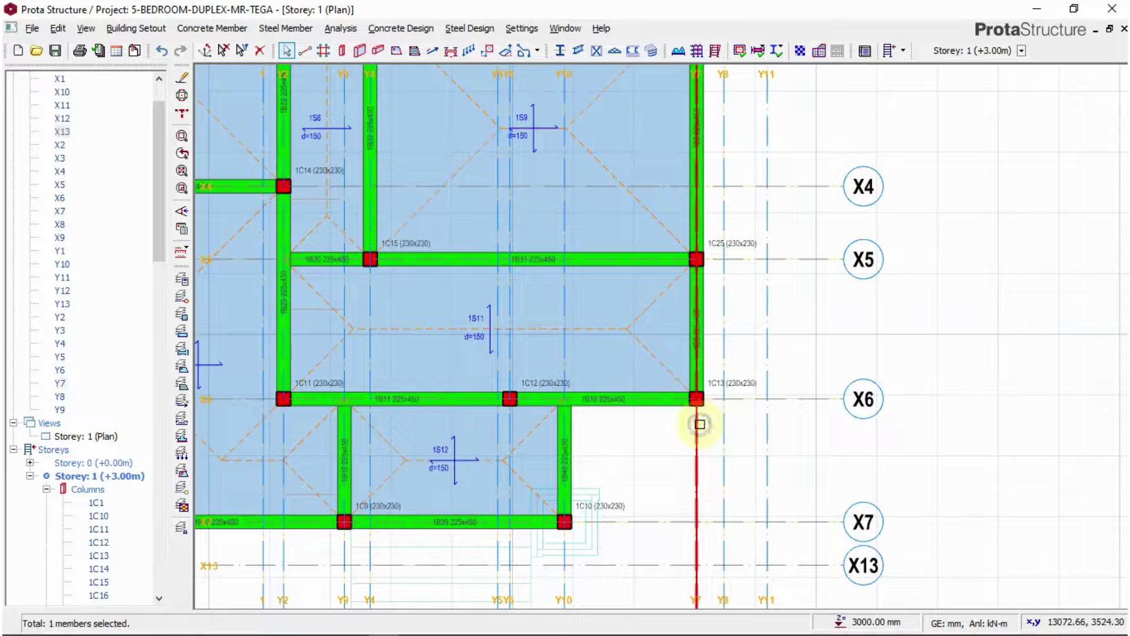
{"action": "right_click", "coordinate": [700, 424]}
{"action": "left_click", "coordinate": [796, 154]}
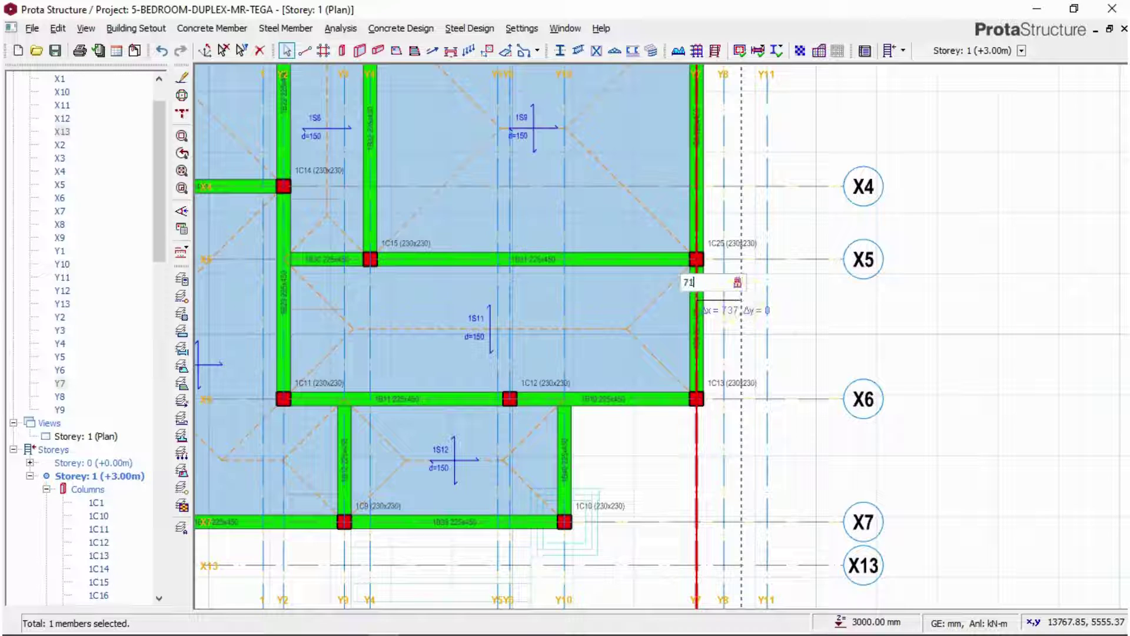
{"action": "key", "text": "Return"}
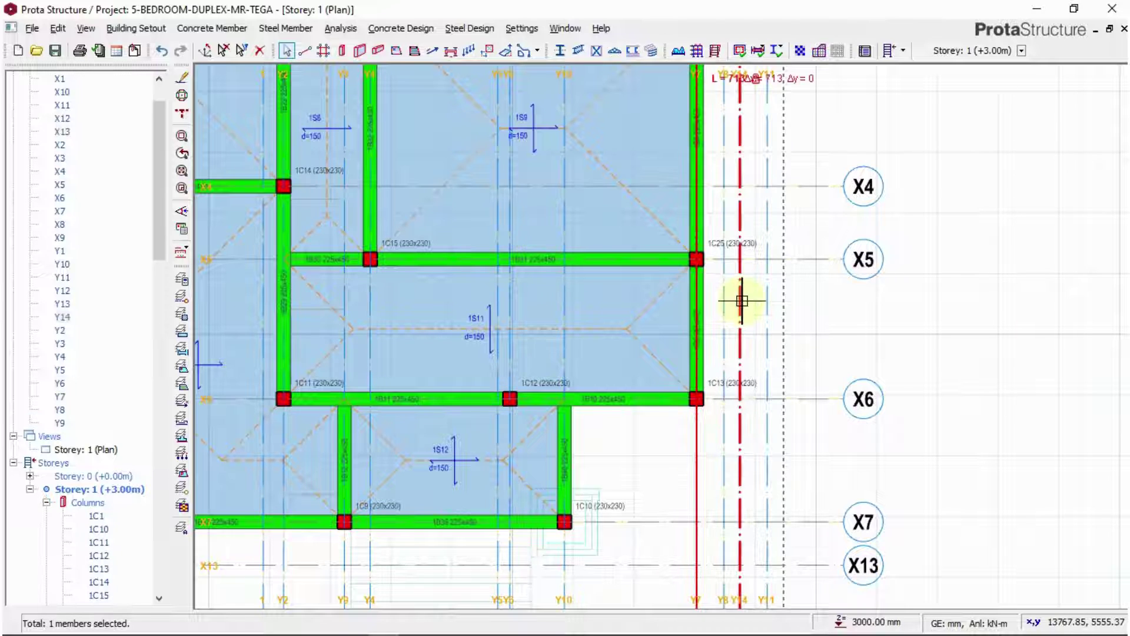
{"action": "scroll", "coordinate": [740, 313], "scroll_direction": "down", "scroll_amount": 4}
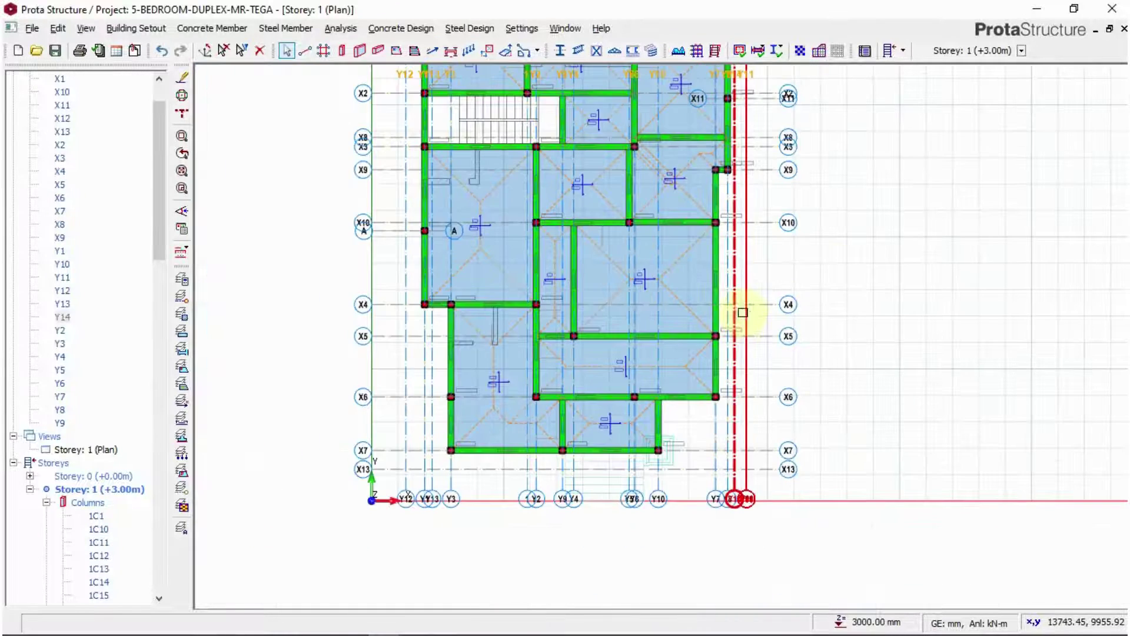
Start inserting a slab and review its thickness, concrete cover and load settings in the slab properties.
{"action": "scroll", "coordinate": [723, 497], "scroll_direction": "up", "scroll_amount": 2}
{"action": "scroll", "coordinate": [706, 194], "scroll_direction": "up", "scroll_amount": 3}
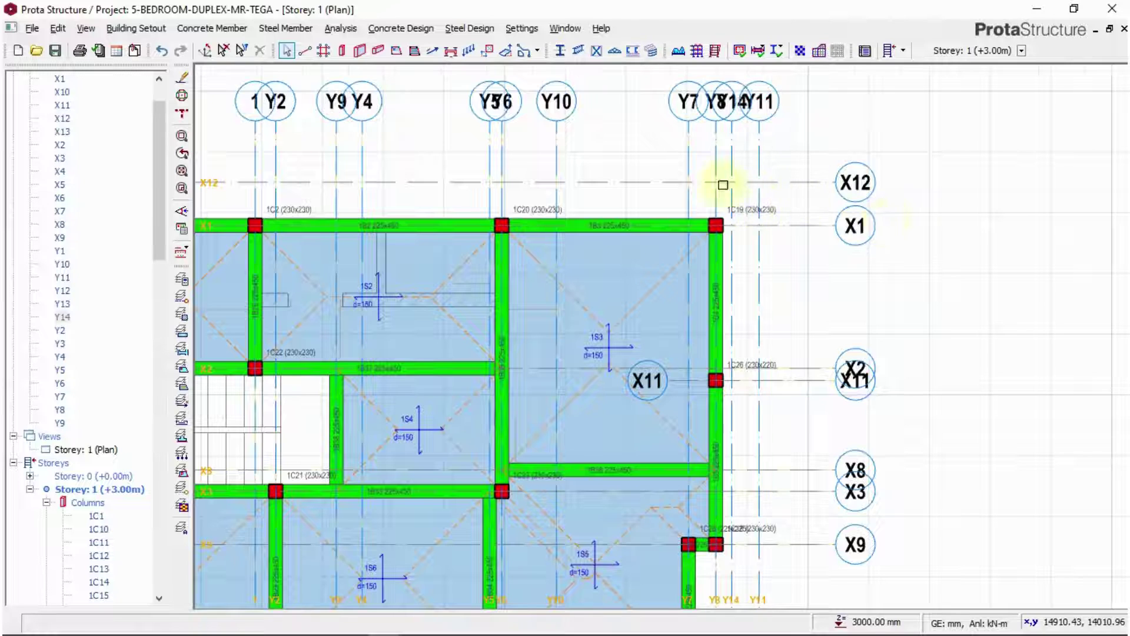
{"action": "scroll", "coordinate": [722, 179], "scroll_direction": "down", "scroll_amount": 2}
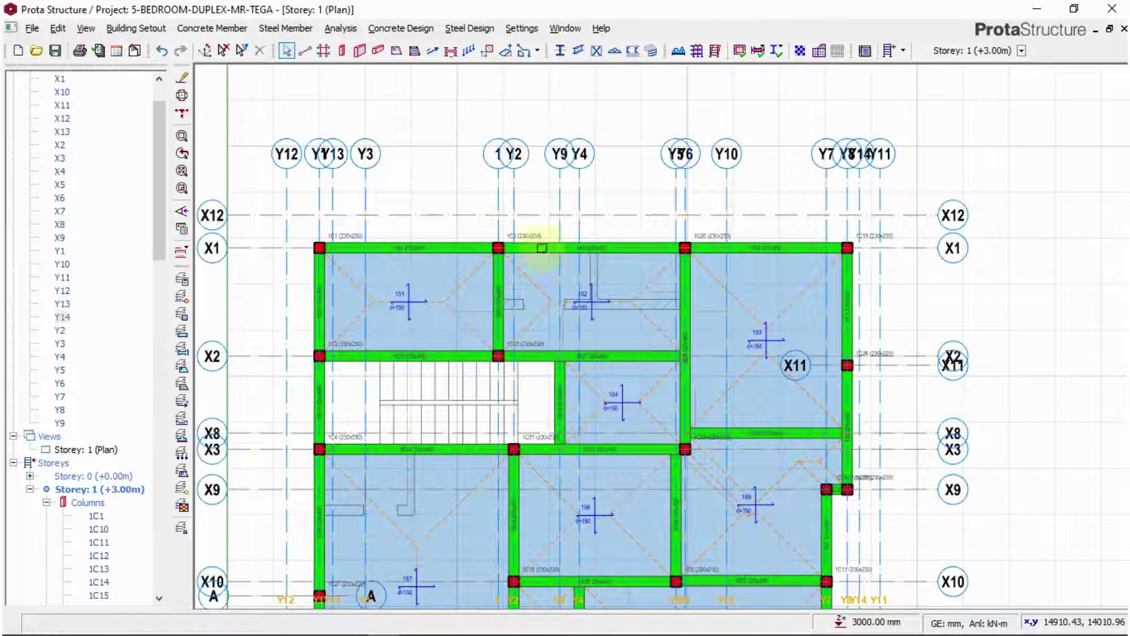
{"action": "left_click", "coordinate": [433, 72]}
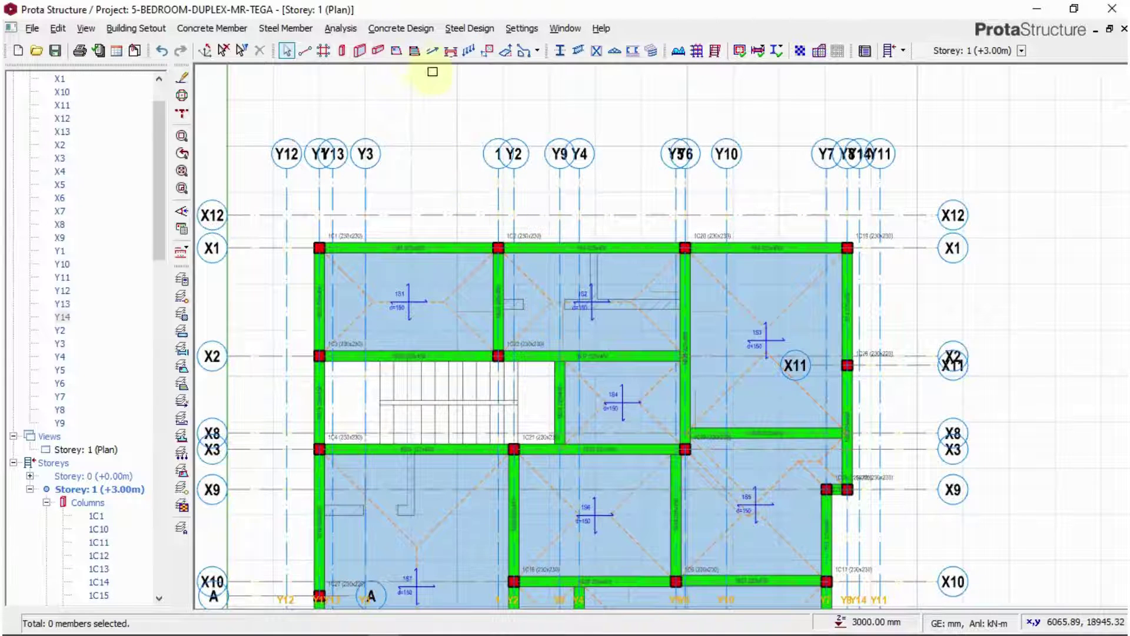
{"action": "left_click", "coordinate": [397, 51]}
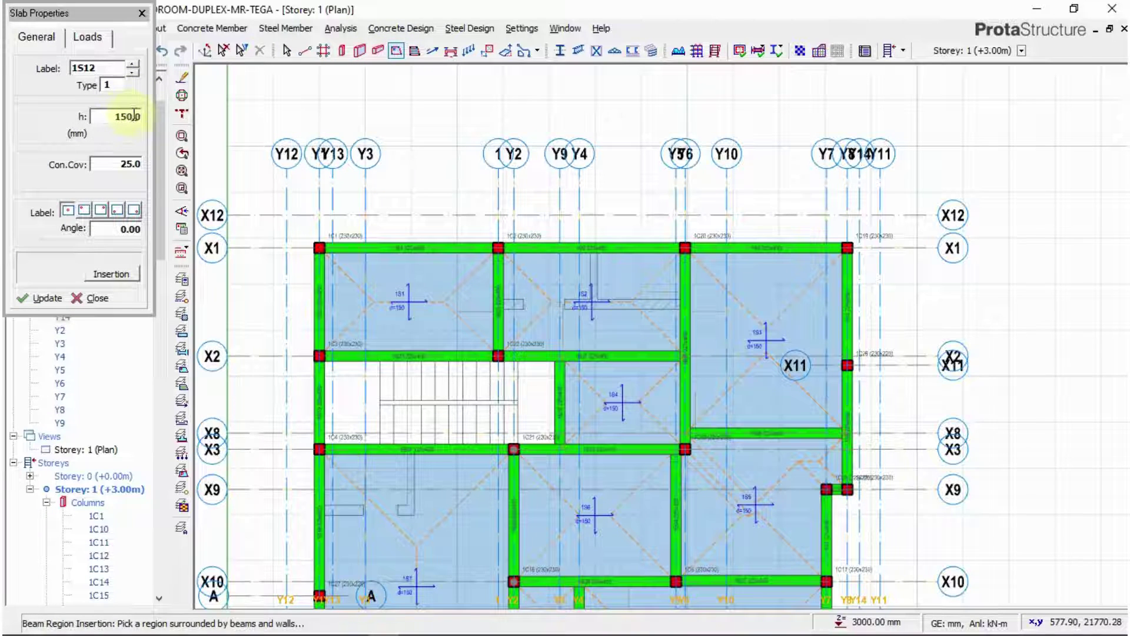
{"action": "double_click", "coordinate": [135, 115]}
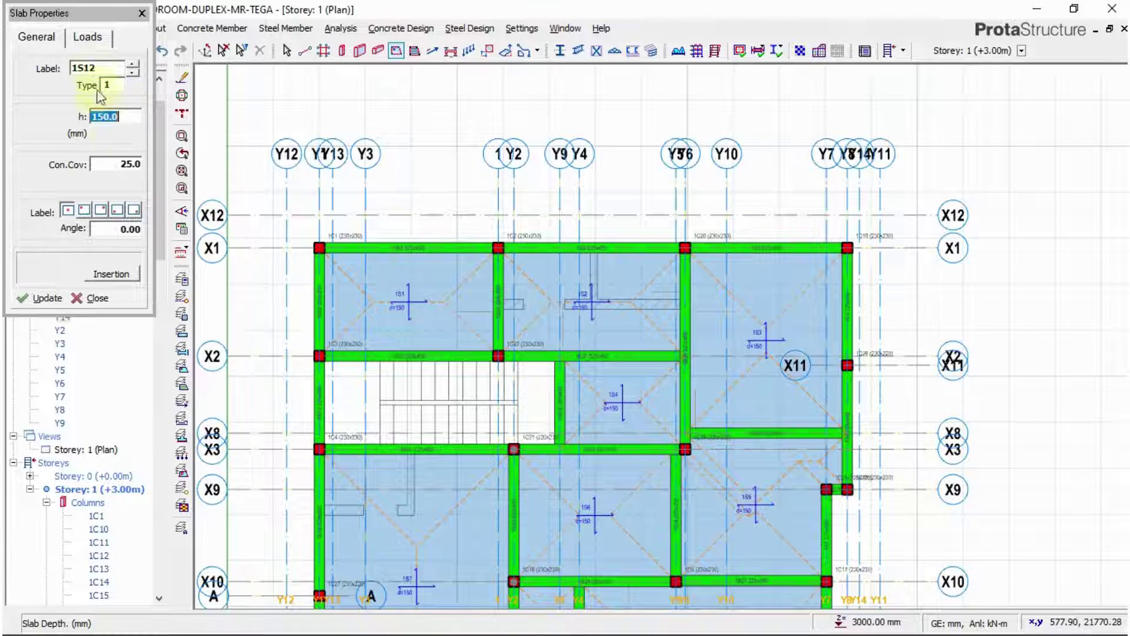
{"action": "double_click", "coordinate": [125, 164]}
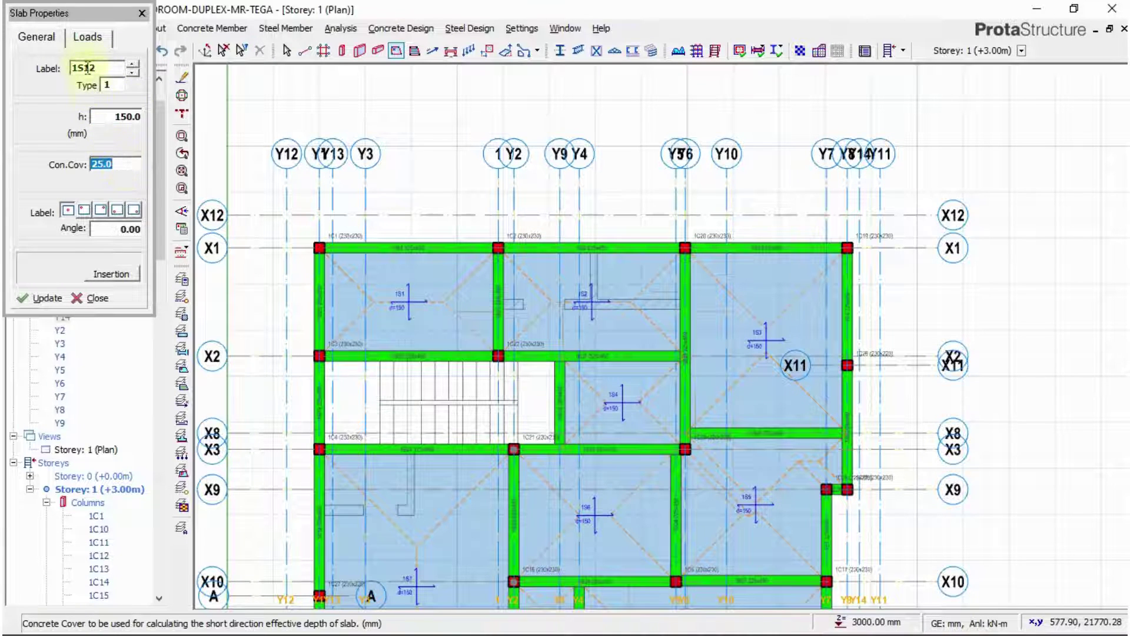
{"action": "left_click", "coordinate": [88, 38]}
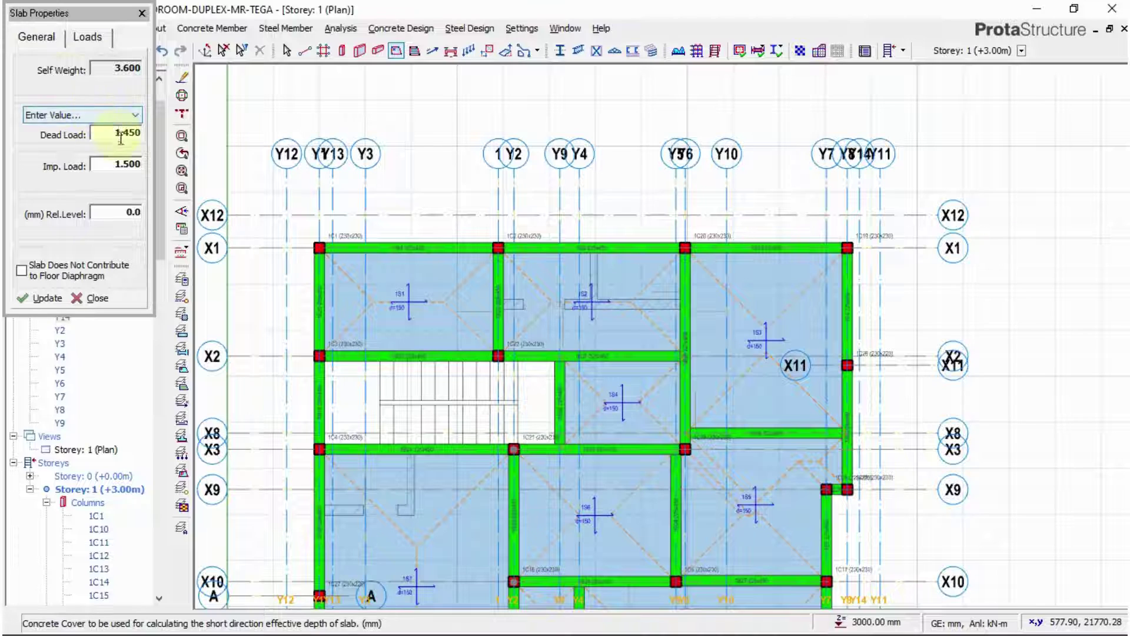
{"action": "left_click", "coordinate": [54, 44]}
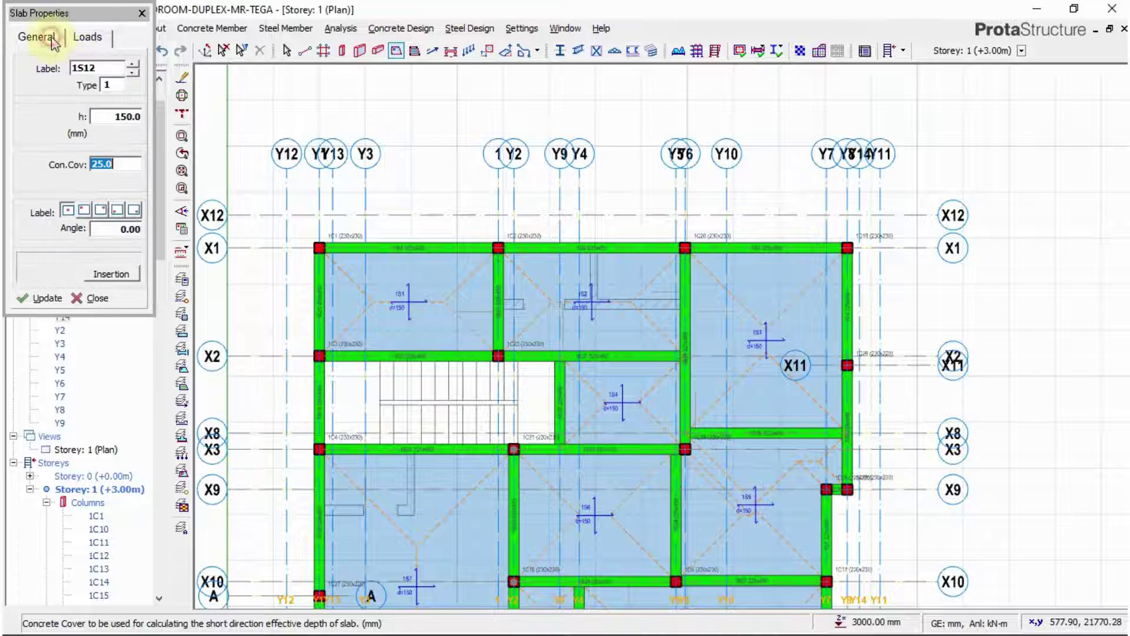
Set the new slab's type to the cantilever type 12.
{"action": "left_click", "coordinate": [114, 85]}
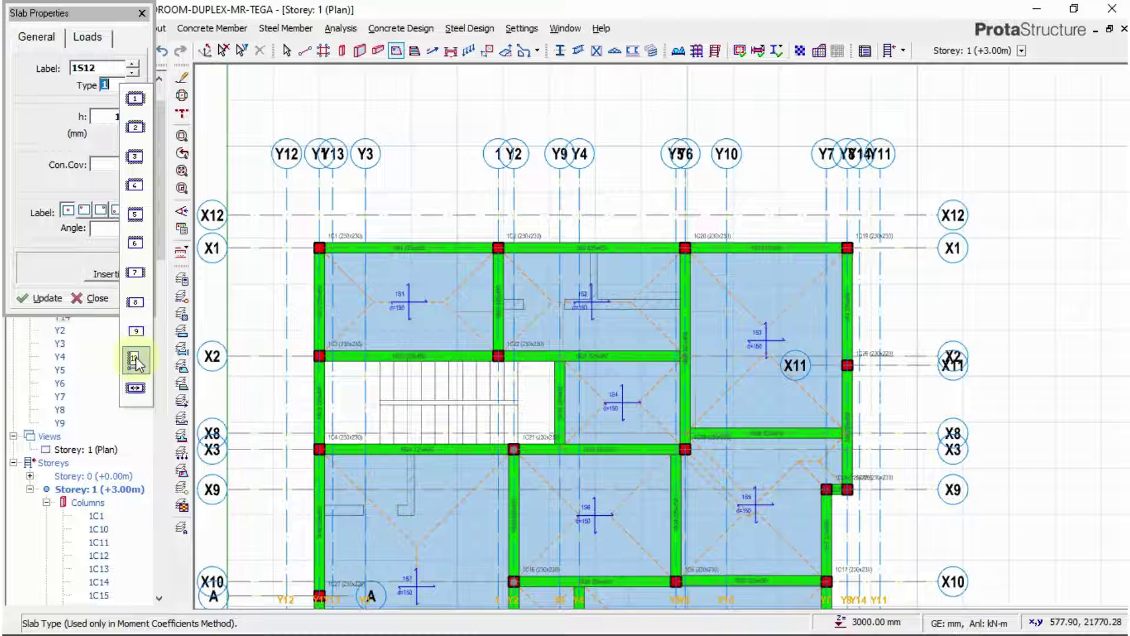
{"action": "left_click", "coordinate": [134, 360]}
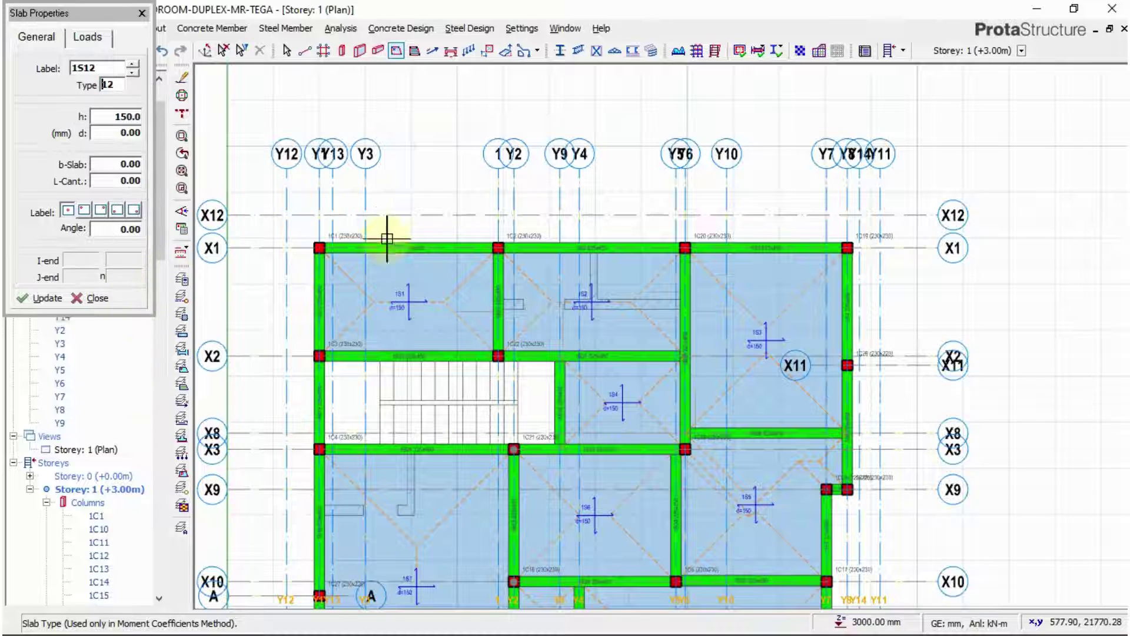
{"action": "scroll", "coordinate": [807, 232], "scroll_direction": "up", "scroll_amount": 1}
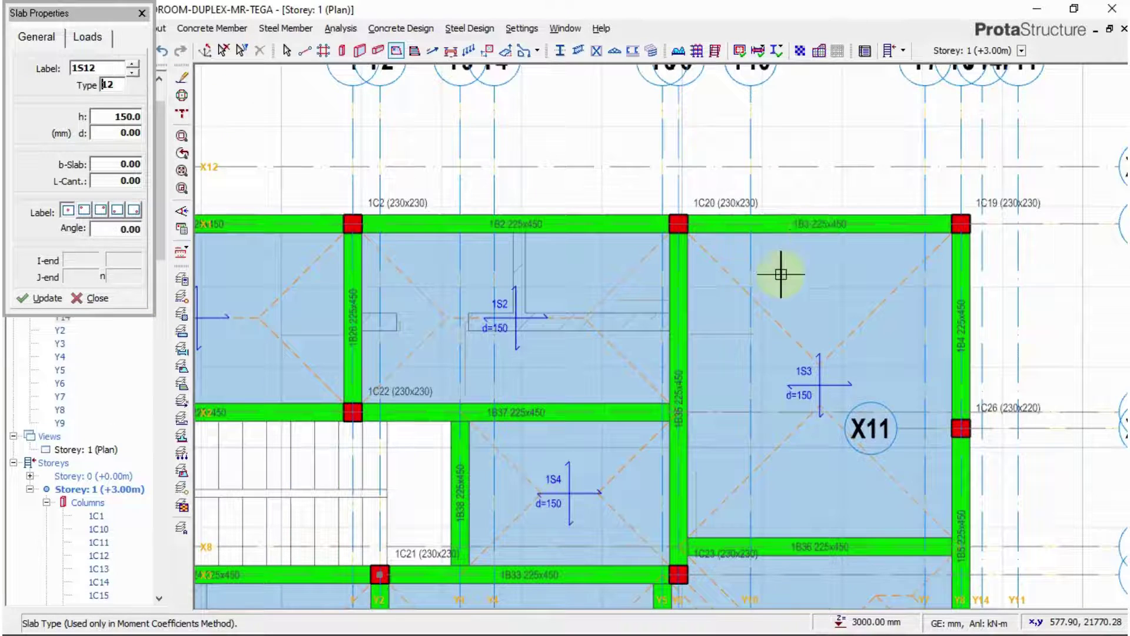
{"action": "scroll", "coordinate": [774, 318], "scroll_direction": "down", "scroll_amount": 1}
{"action": "scroll", "coordinate": [696, 253], "scroll_direction": "up", "scroll_amount": 1}
{"action": "scroll", "coordinate": [555, 232], "scroll_direction": "down", "scroll_amount": 1}
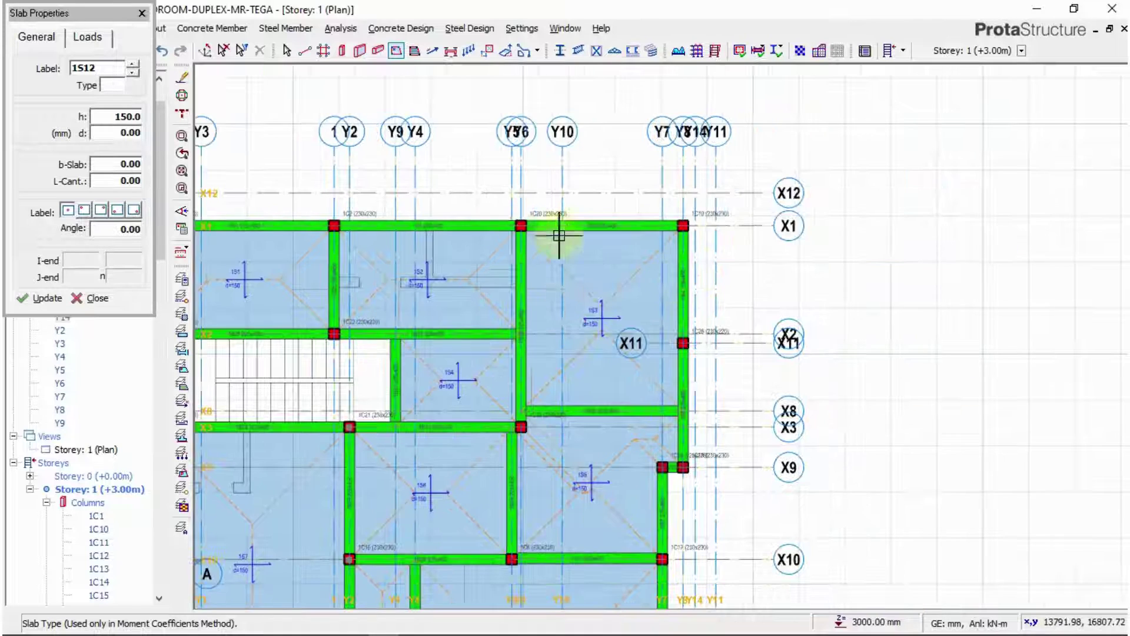
{"action": "scroll", "coordinate": [789, 292], "scroll_direction": "down", "scroll_amount": 1}
{"action": "scroll", "coordinate": [564, 264], "scroll_direction": "up", "scroll_amount": 1}
{"action": "scroll", "coordinate": [592, 277], "scroll_direction": "up", "scroll_amount": 2}
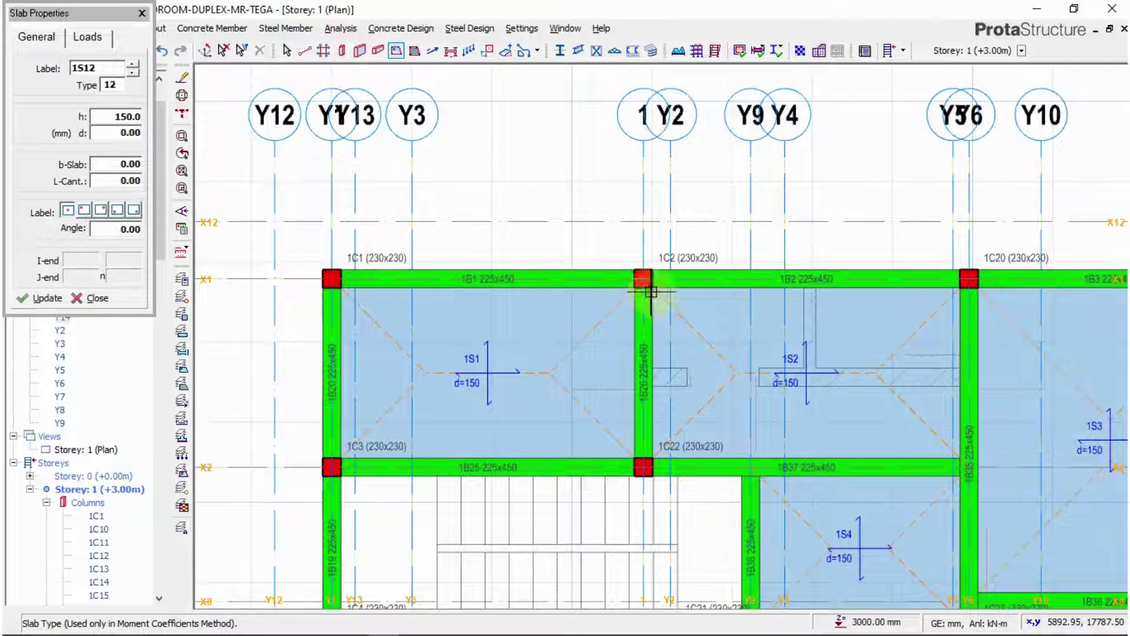
{"action": "scroll", "coordinate": [327, 261], "scroll_direction": "up", "scroll_amount": 2}
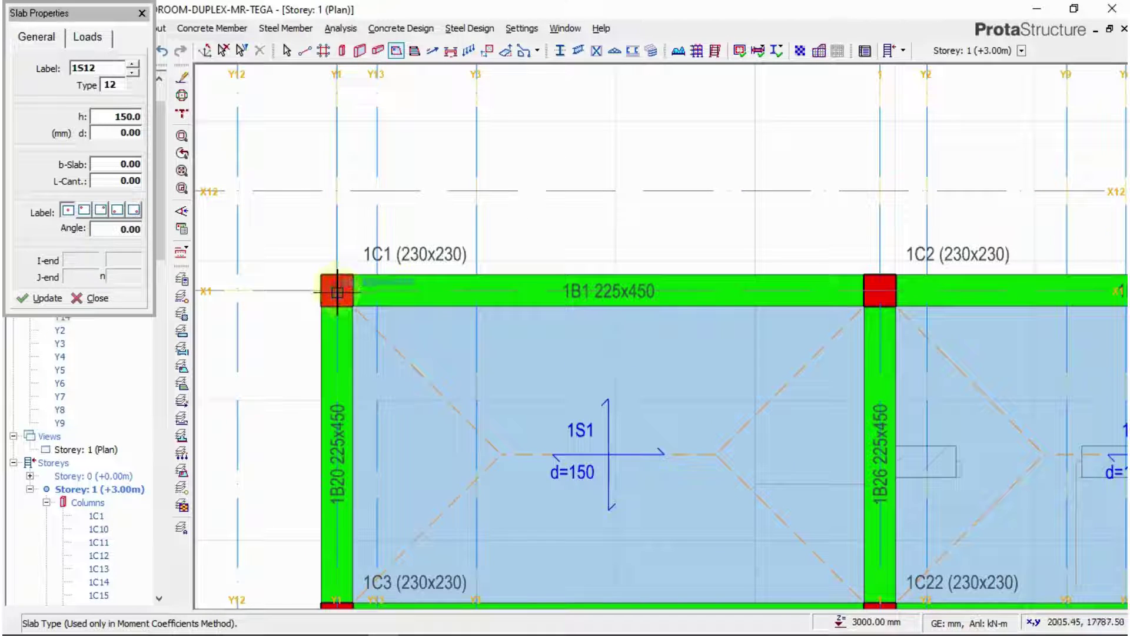
{"action": "left_click", "coordinate": [339, 292]}
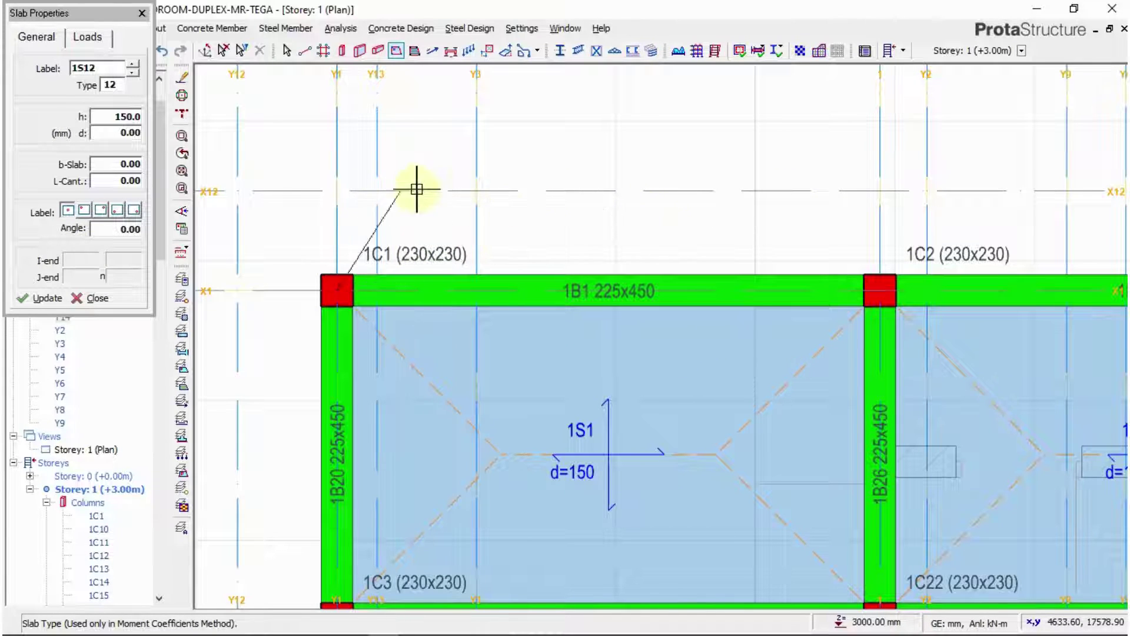
{"action": "left_click", "coordinate": [899, 291]}
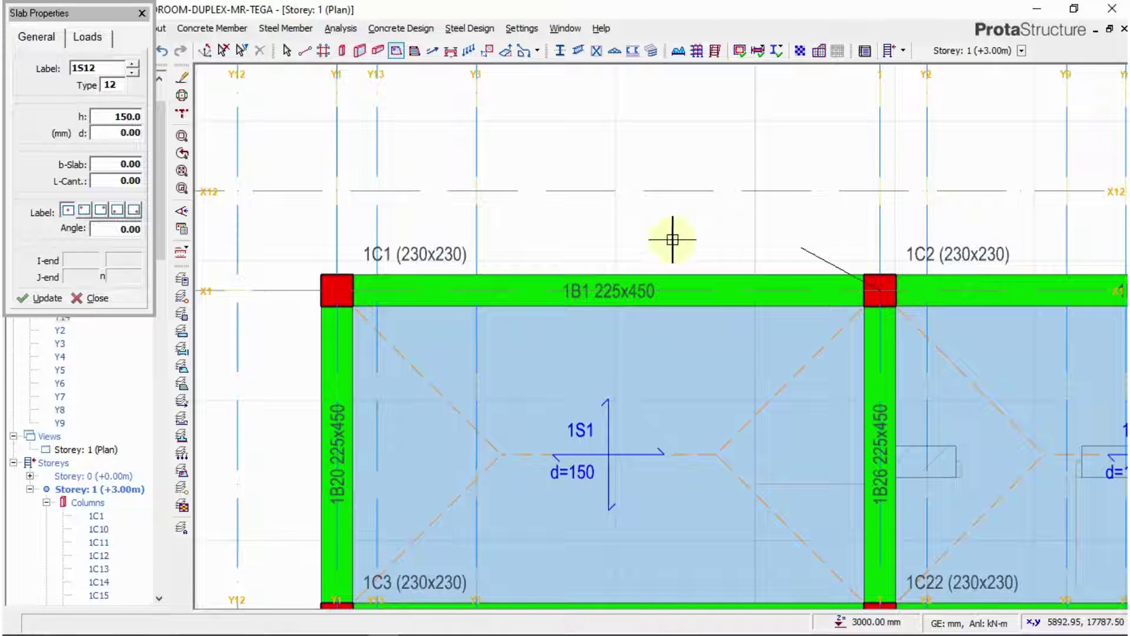
{"action": "left_click", "coordinate": [338, 290]}
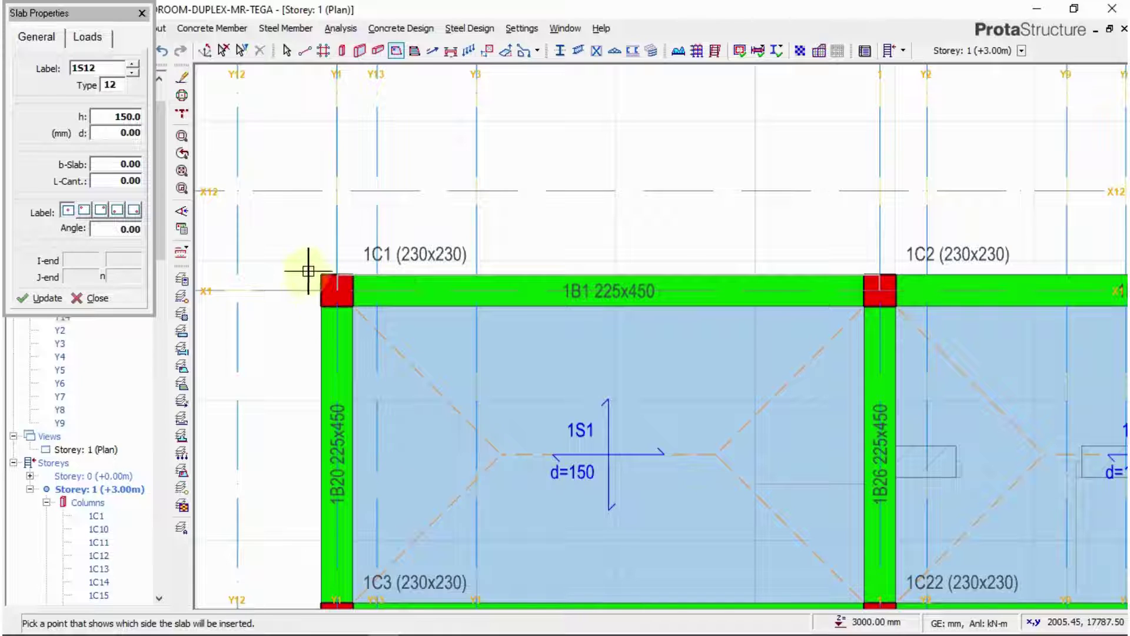
Set the new slab's cantilever length to 600 mm.
{"action": "left_click", "coordinate": [132, 180]}
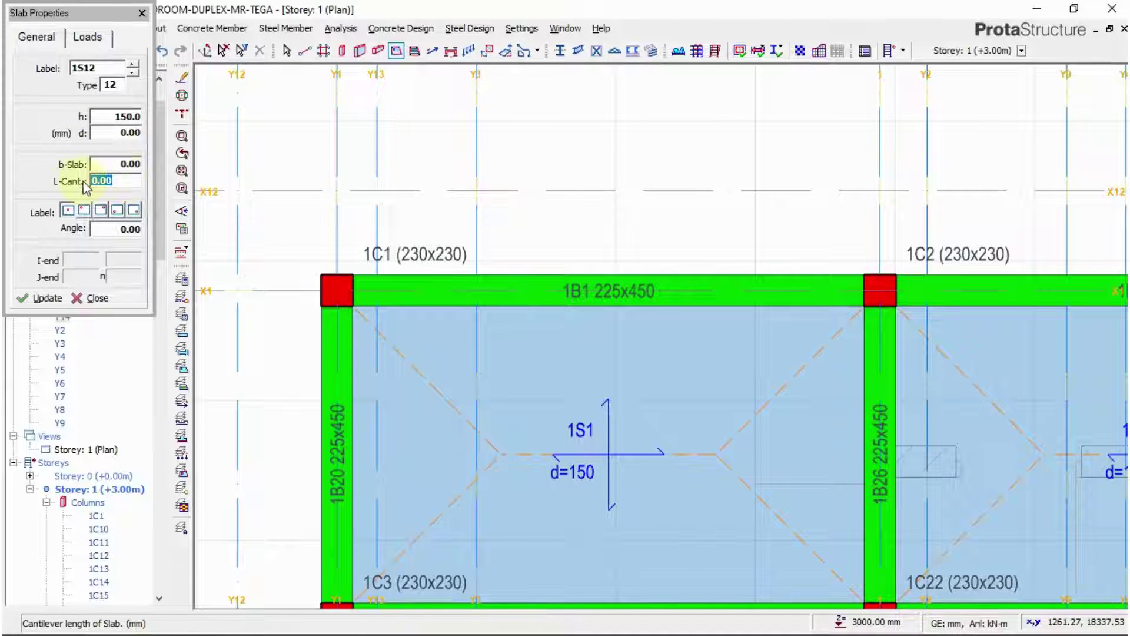
{"action": "type", "text": "60"}
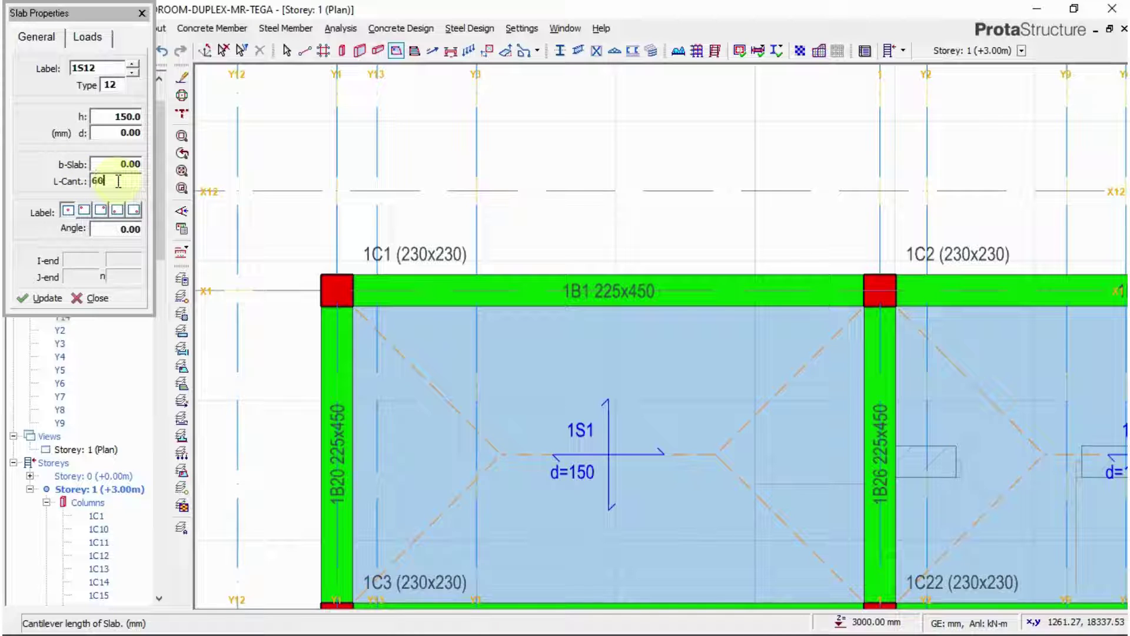
{"action": "type", "text": "0"}
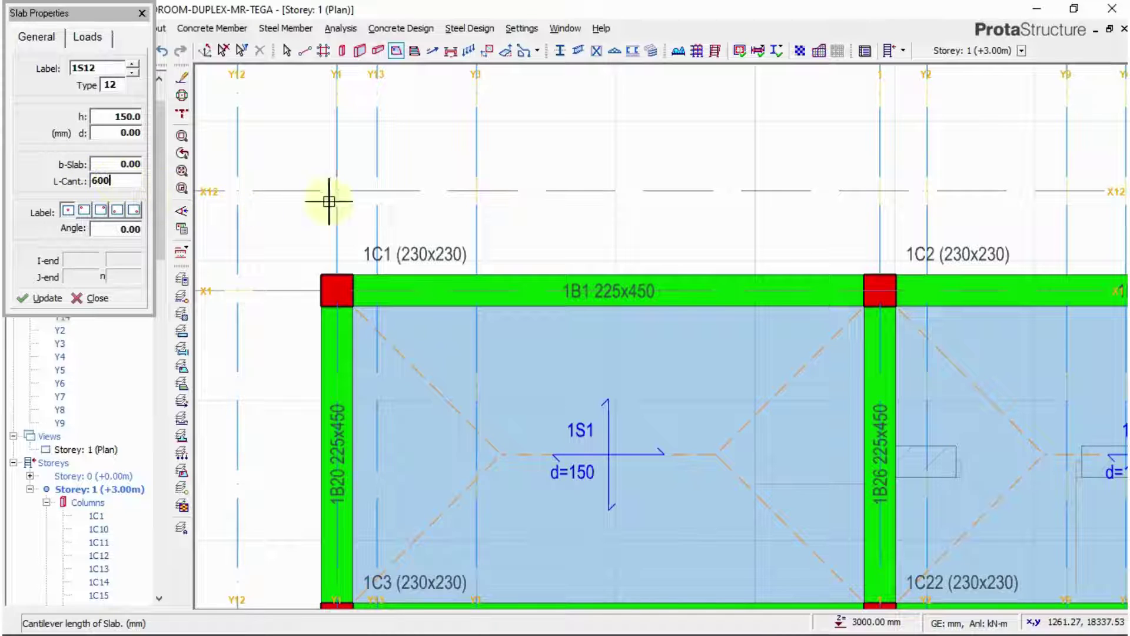
{"action": "left_click", "coordinate": [881, 288]}
{"action": "type", "text": "600"}
{"action": "key", "text": "Return"}
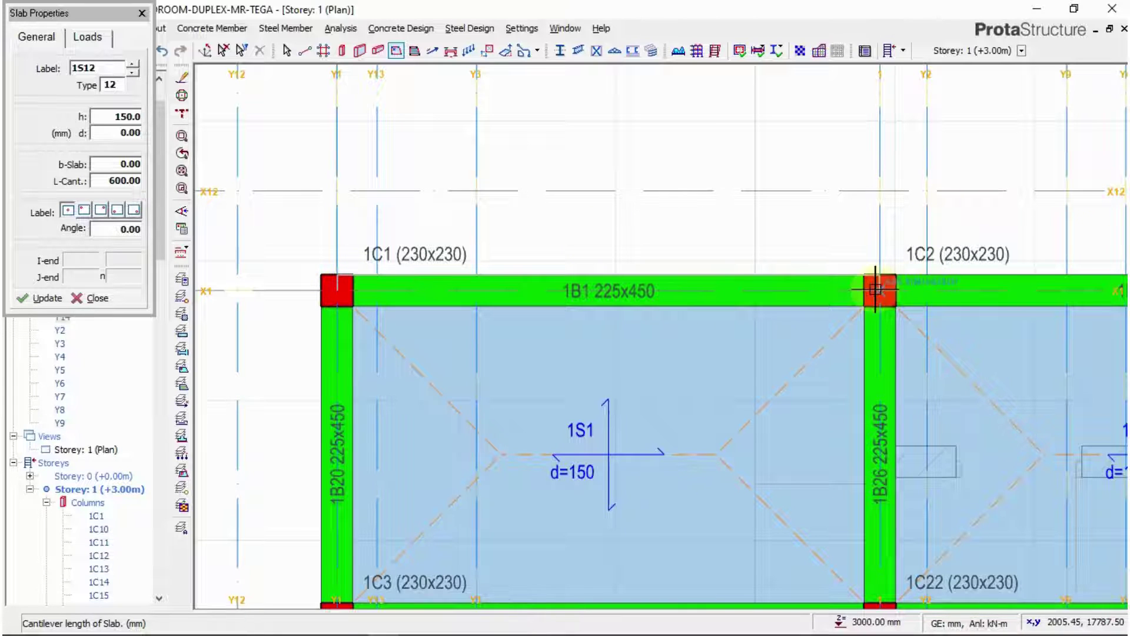
Insert the cantilever slab along the outer side of beam 1B1, between columns 1C2 and 1C1.
{"action": "left_click", "coordinate": [523, 290]}
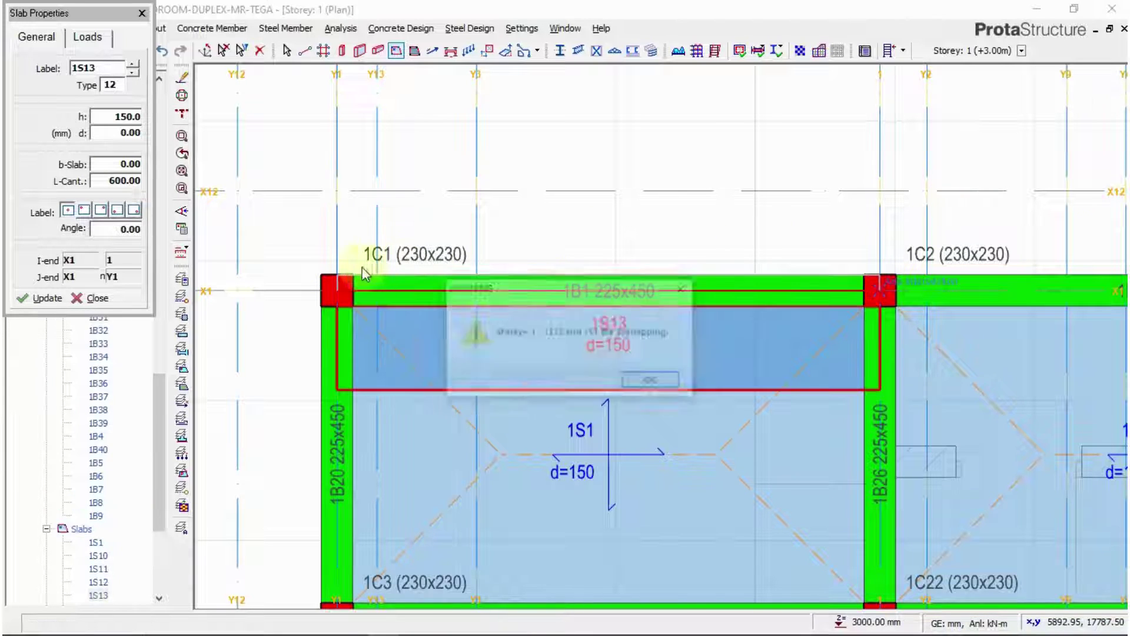
{"action": "left_click", "coordinate": [681, 291]}
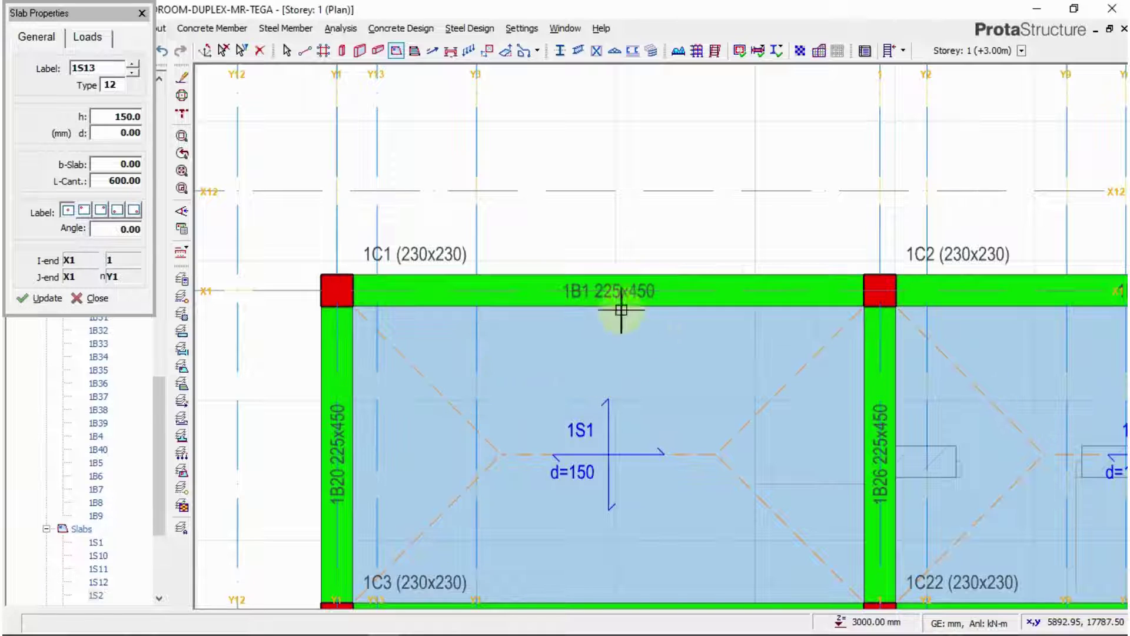
{"action": "left_click", "coordinate": [883, 288]}
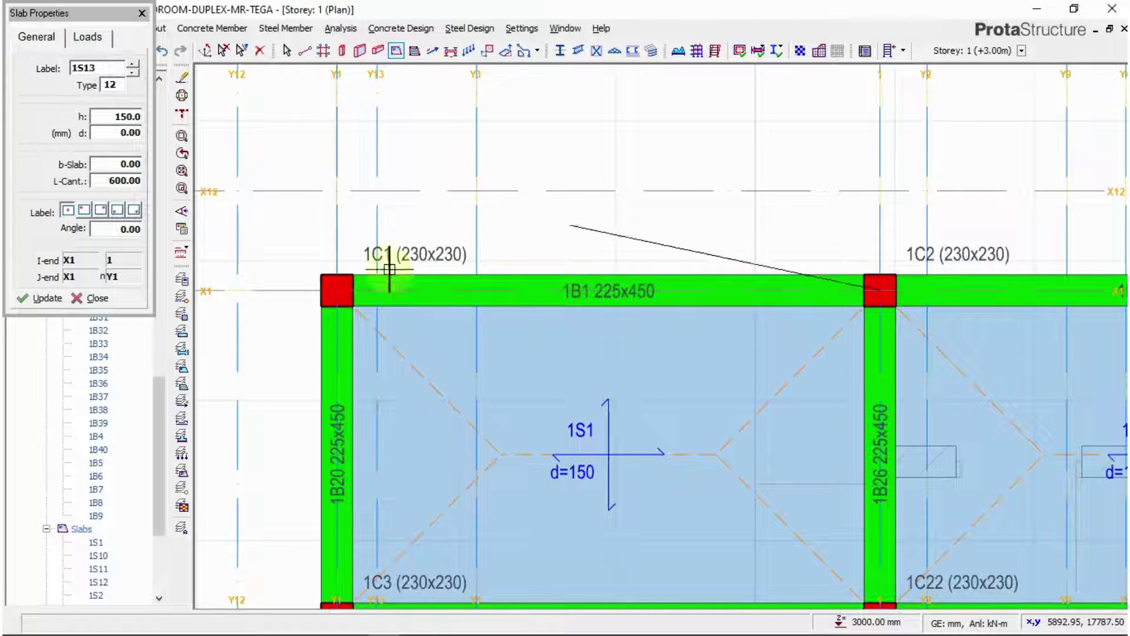
{"action": "left_click", "coordinate": [343, 285]}
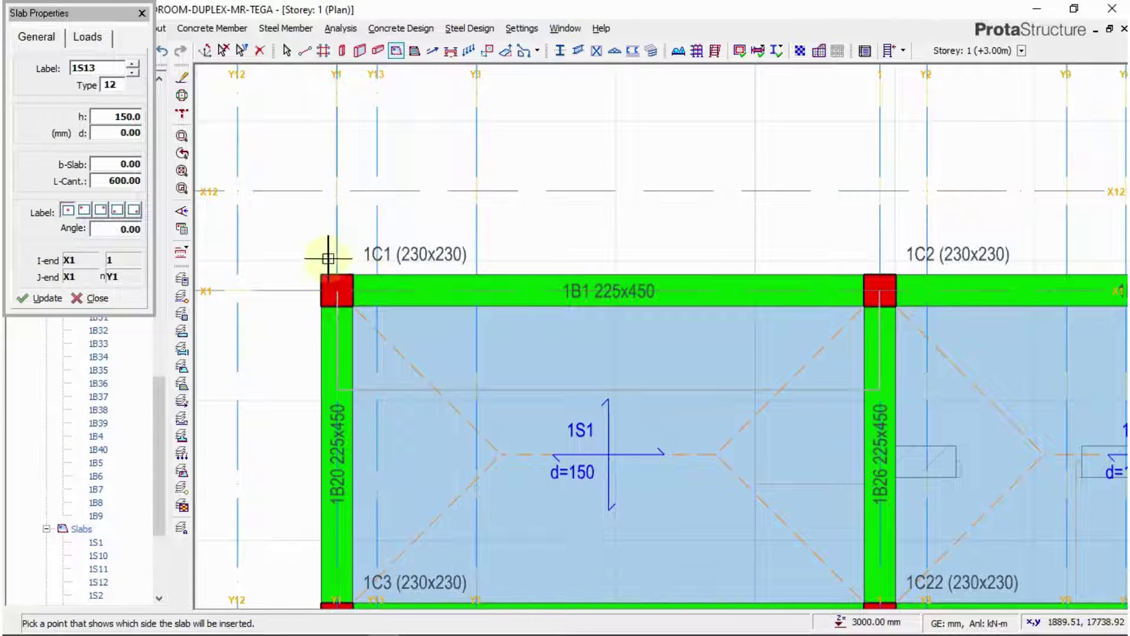
{"action": "left_click", "coordinate": [369, 201]}
{"action": "scroll", "coordinate": [542, 147], "scroll_direction": "down", "scroll_amount": 3}
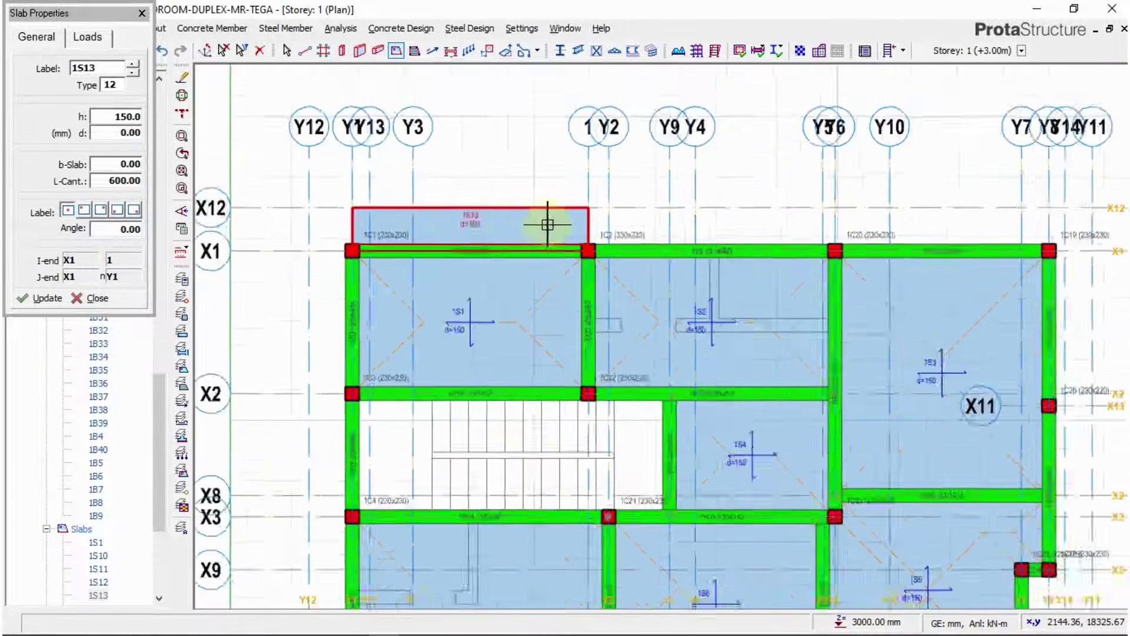
Insert a matching cantilever slab outside beam 1B2, between columns 1C2 and 1C20.
{"action": "scroll", "coordinate": [688, 247], "scroll_direction": "up", "scroll_amount": 3}
{"action": "scroll", "coordinate": [689, 249], "scroll_direction": "up", "scroll_amount": 2}
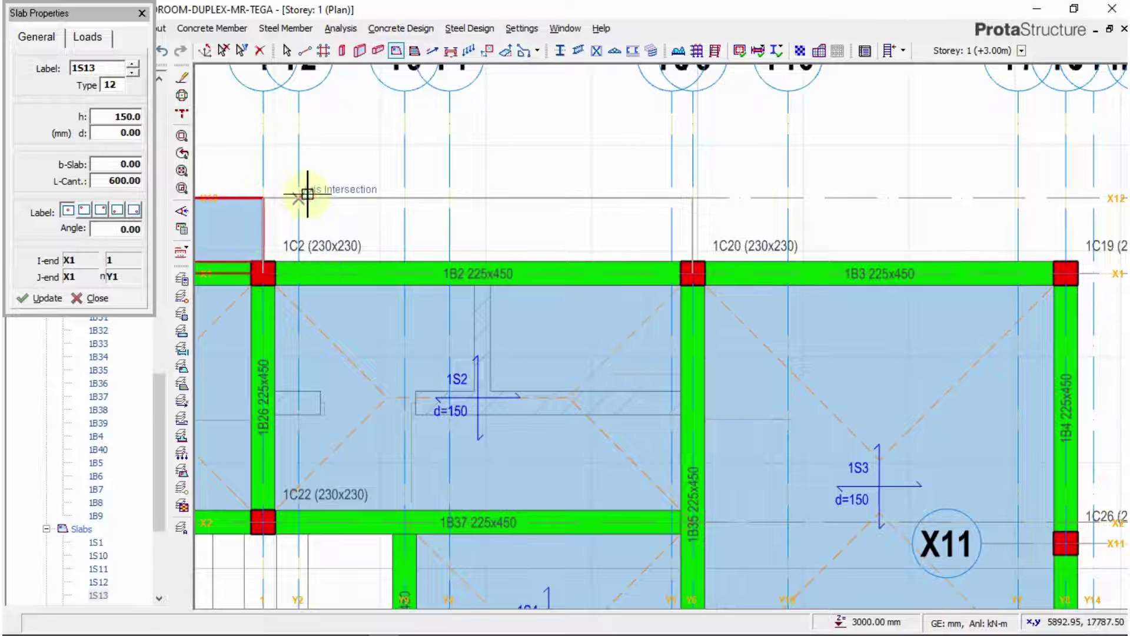
{"action": "left_click", "coordinate": [332, 212]}
Insert a third cantilever slab outside beam 1B3, between columns 1C19 and 1C20, and end the slab command.
{"action": "scroll", "coordinate": [723, 184], "scroll_direction": "down", "scroll_amount": 3}
{"action": "scroll", "coordinate": [826, 194], "scroll_direction": "up", "scroll_amount": 3}
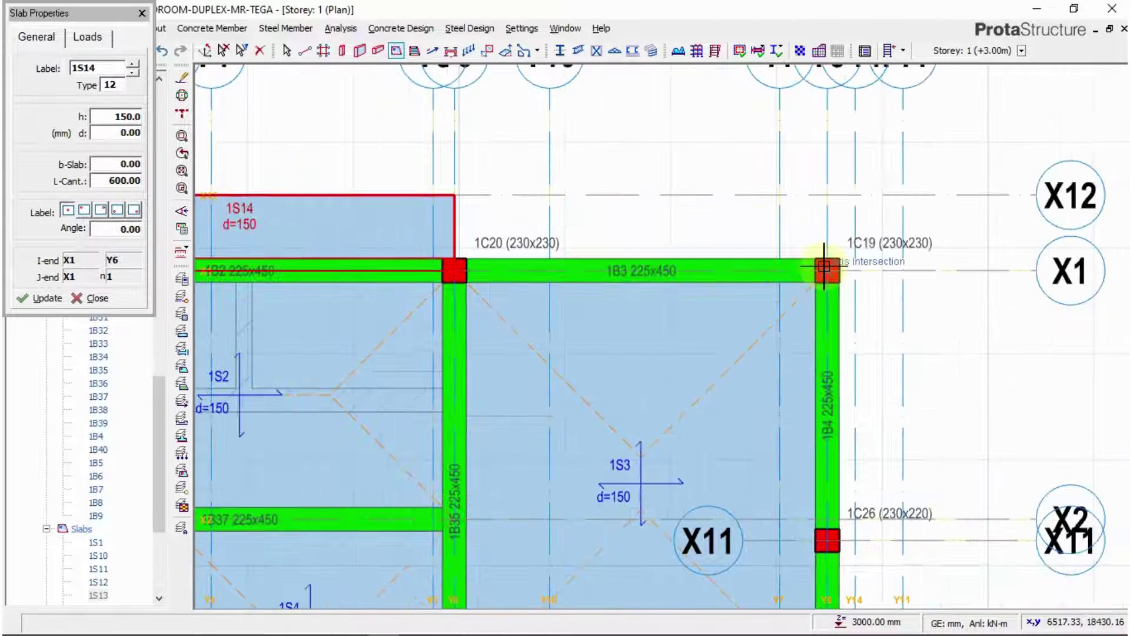
{"action": "left_click", "coordinate": [827, 268]}
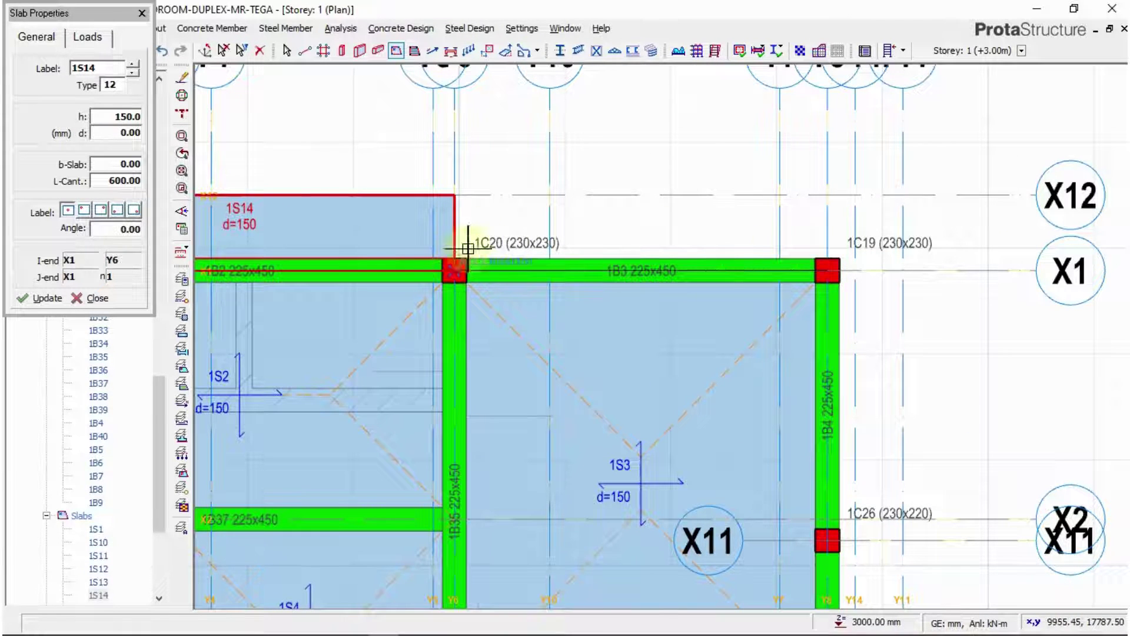
{"action": "left_click", "coordinate": [454, 269]}
{"action": "left_click", "coordinate": [509, 175]}
{"action": "scroll", "coordinate": [752, 217], "scroll_direction": "down", "scroll_amount": 3}
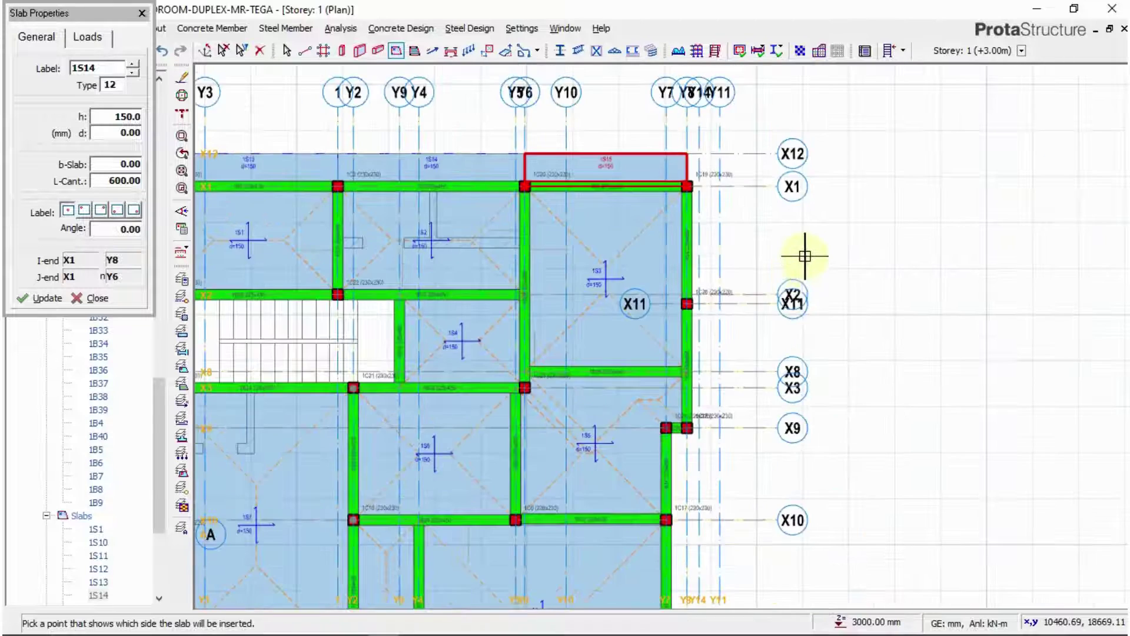
{"action": "scroll", "coordinate": [641, 156], "scroll_direction": "up", "scroll_amount": 2}
{"action": "scroll", "coordinate": [738, 282], "scroll_direction": "down", "scroll_amount": 2}
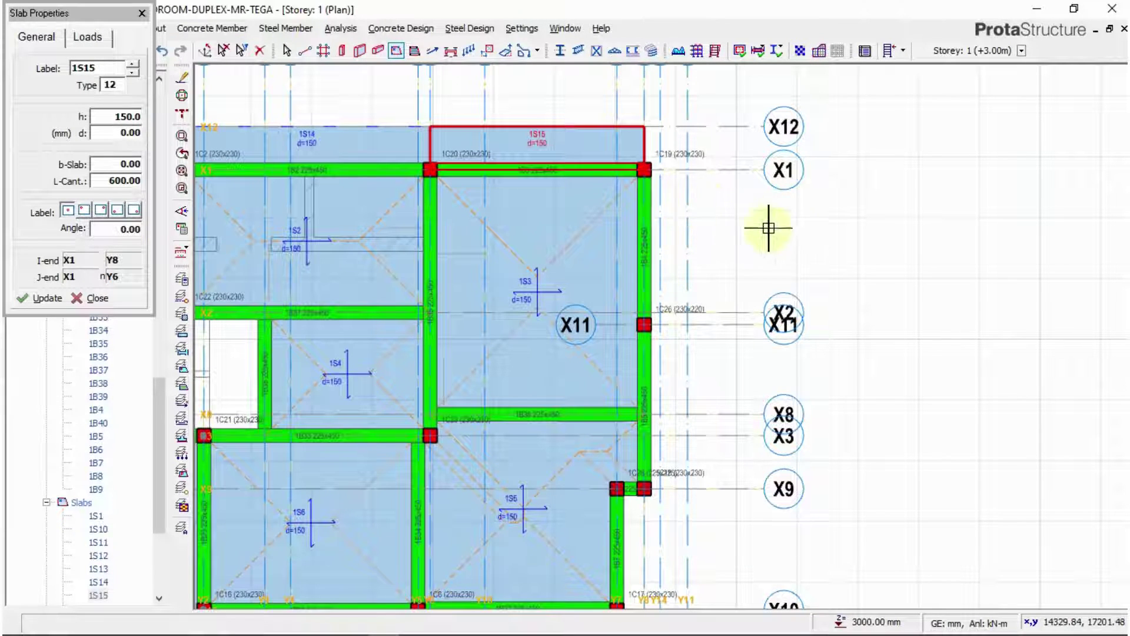
{"action": "scroll", "coordinate": [762, 226], "scroll_direction": "down", "scroll_amount": 1}
{"action": "key", "text": "Escape"}
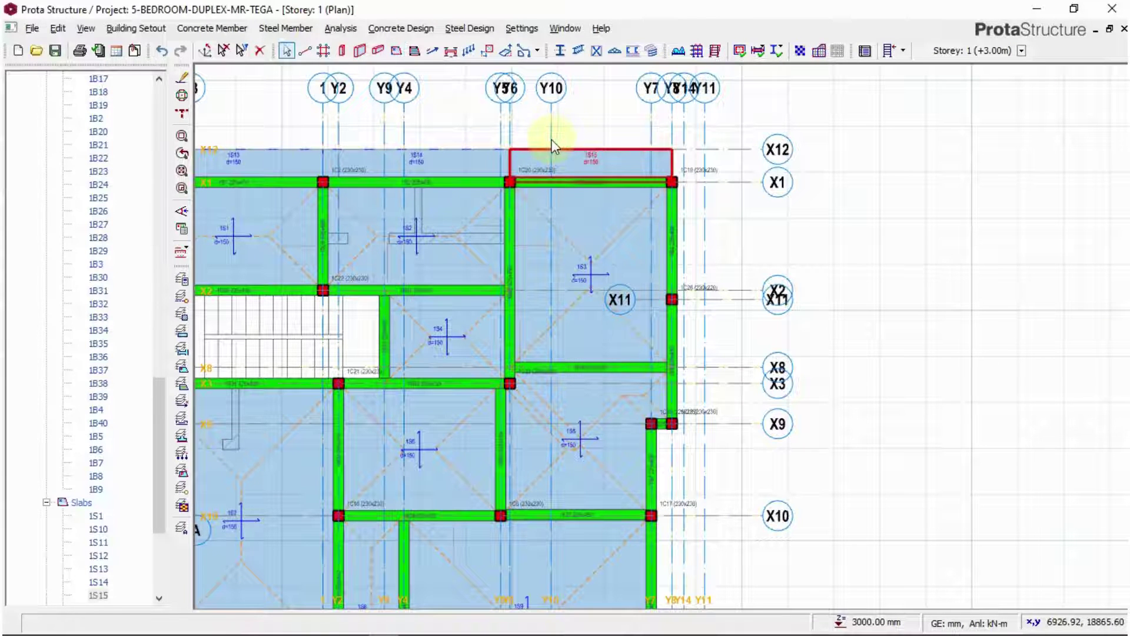
Set the parapet load of the cantilever slab outside beam 1B3 to 9.81 kN/m and close its properties.
{"action": "scroll", "coordinate": [489, 161], "scroll_direction": "up", "scroll_amount": 3}
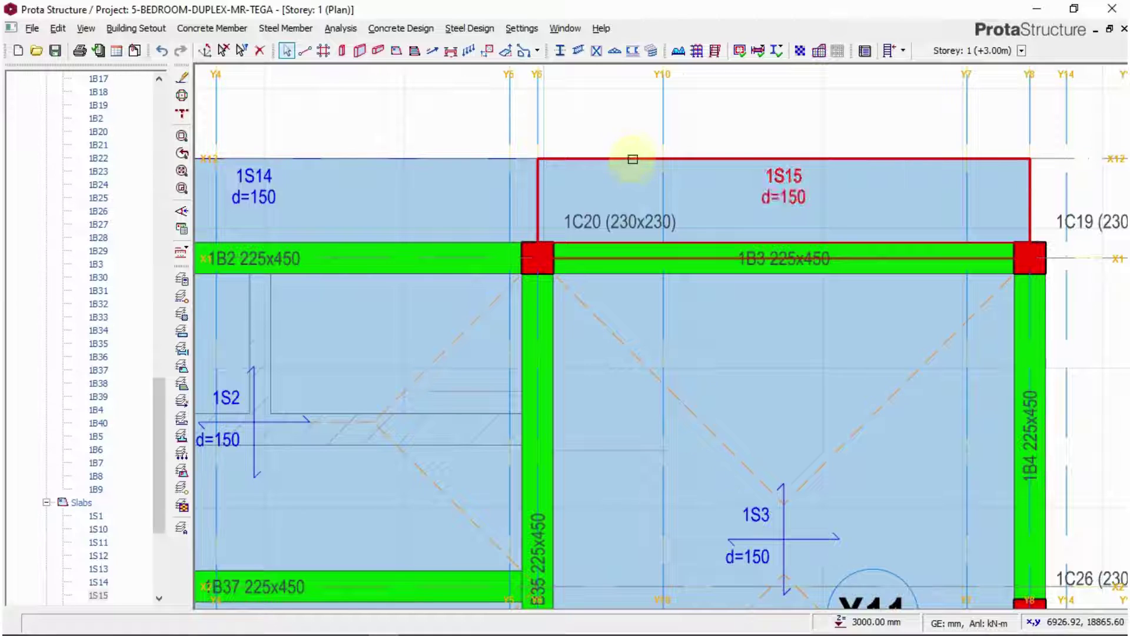
{"action": "right_click", "coordinate": [651, 154]}
{"action": "left_click", "coordinate": [692, 163]}
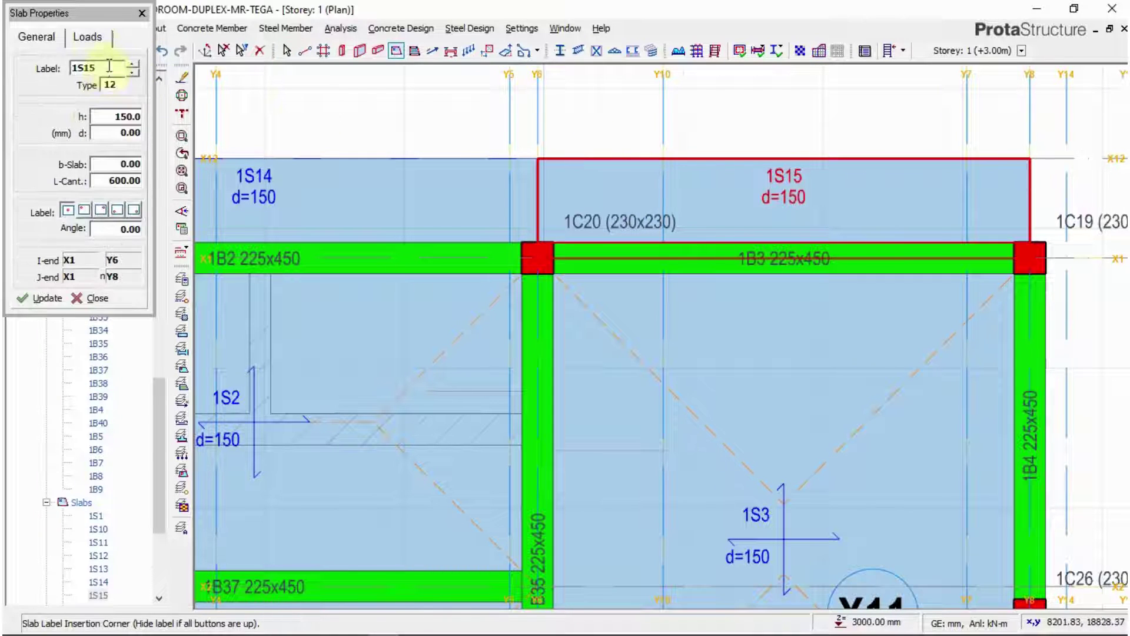
{"action": "left_click", "coordinate": [87, 37]}
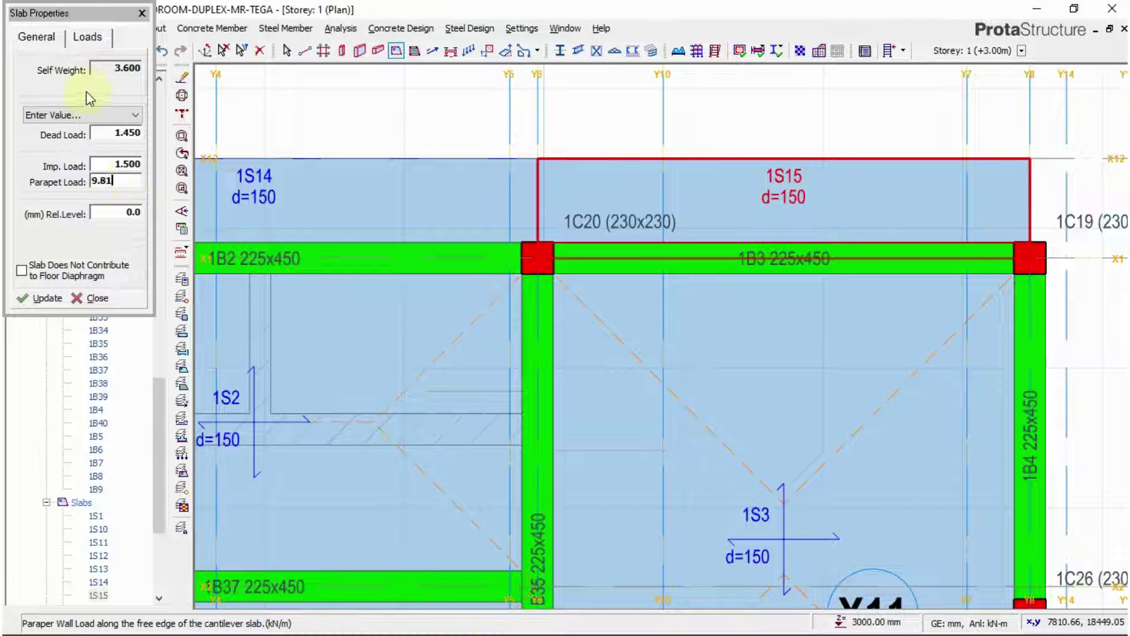
{"action": "left_click", "coordinate": [52, 300]}
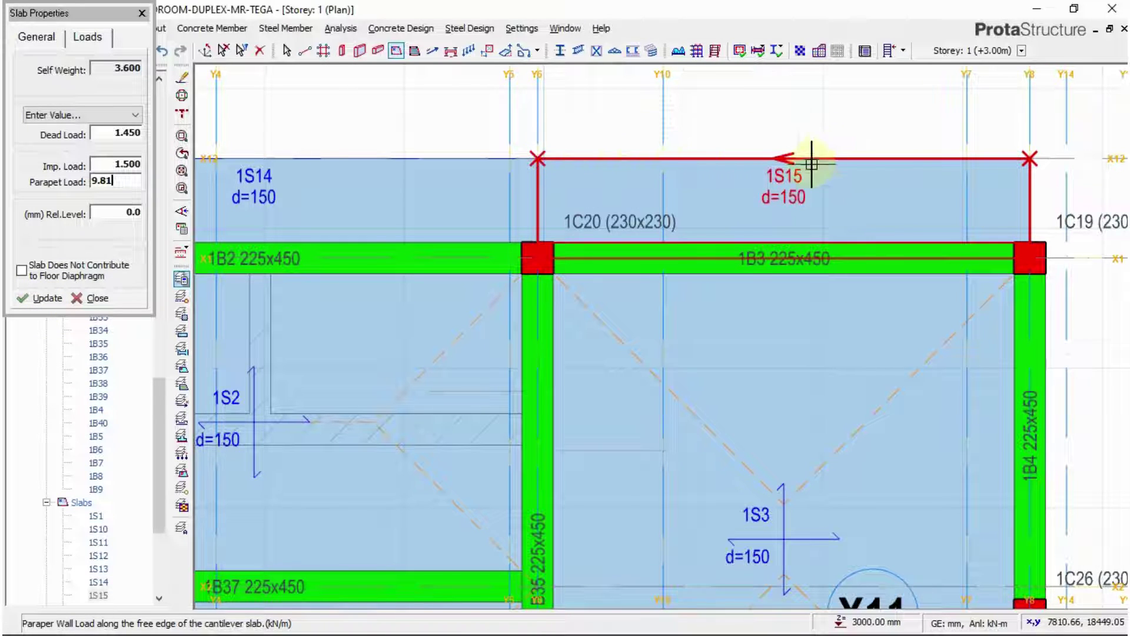
{"action": "scroll", "coordinate": [824, 154], "scroll_direction": "down", "scroll_amount": 2}
{"action": "middle_click_drag", "start_coordinate": [515, 149], "coordinate": [635, 178]}
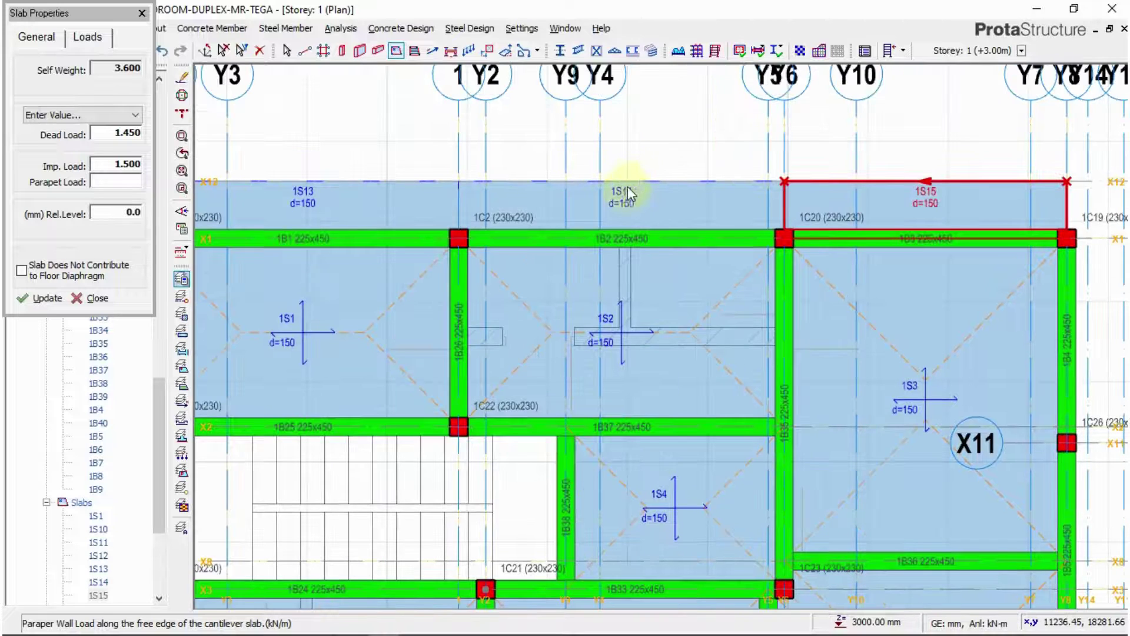
{"action": "key", "text": "Escape"}
Set the parapet load of the cantilever slab outside beam 1B2 to 9.81 kN/m and close its properties.
{"action": "scroll", "coordinate": [625, 193], "scroll_direction": "up", "scroll_amount": 1}
{"action": "left_click", "coordinate": [622, 184]}
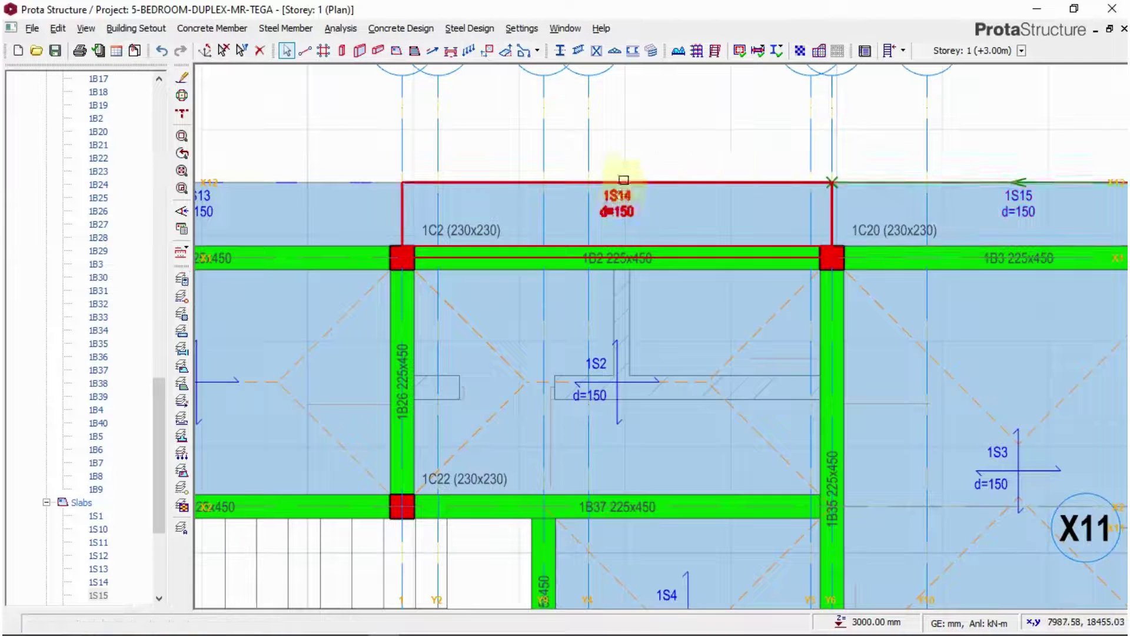
{"action": "right_click", "coordinate": [637, 165]}
{"action": "left_click", "coordinate": [682, 170]}
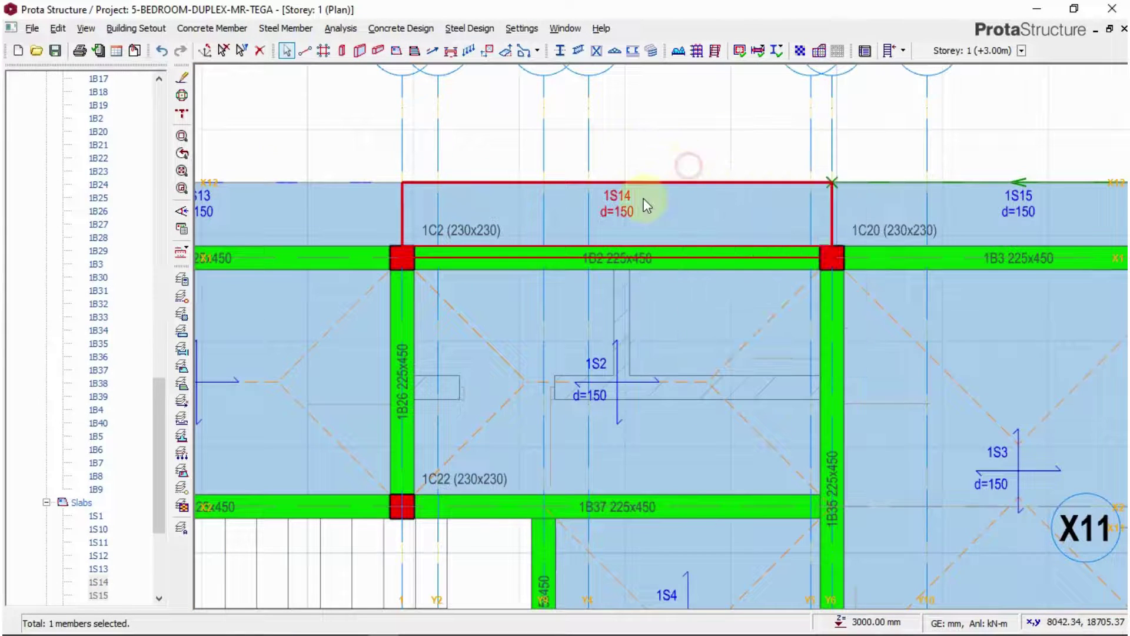
{"action": "left_click", "coordinate": [87, 37]}
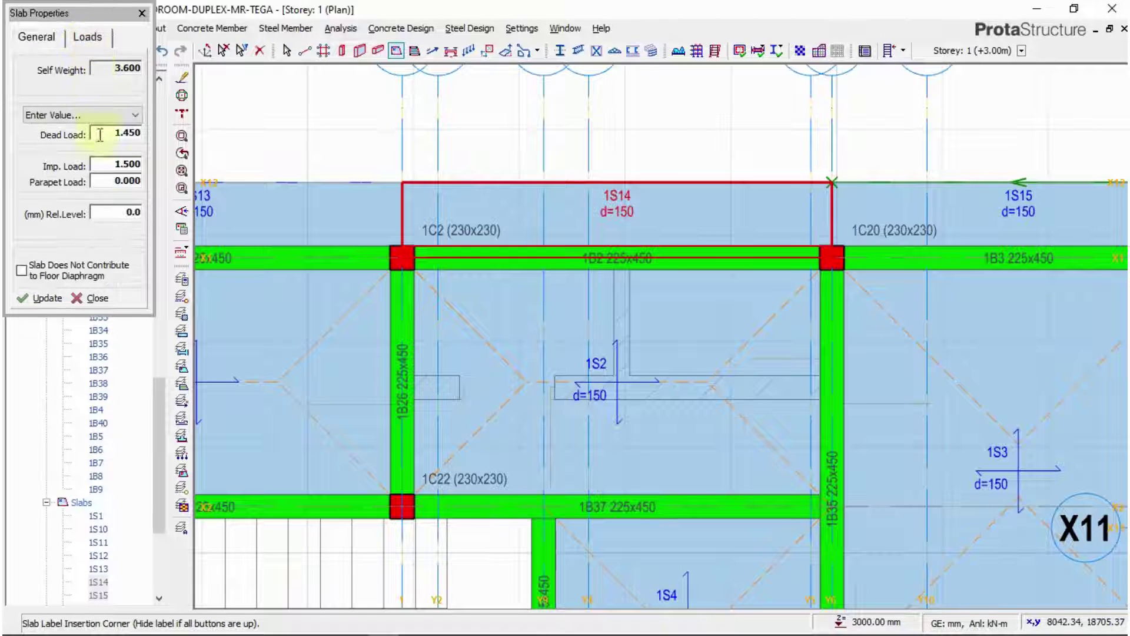
{"action": "double_click", "coordinate": [125, 180]}
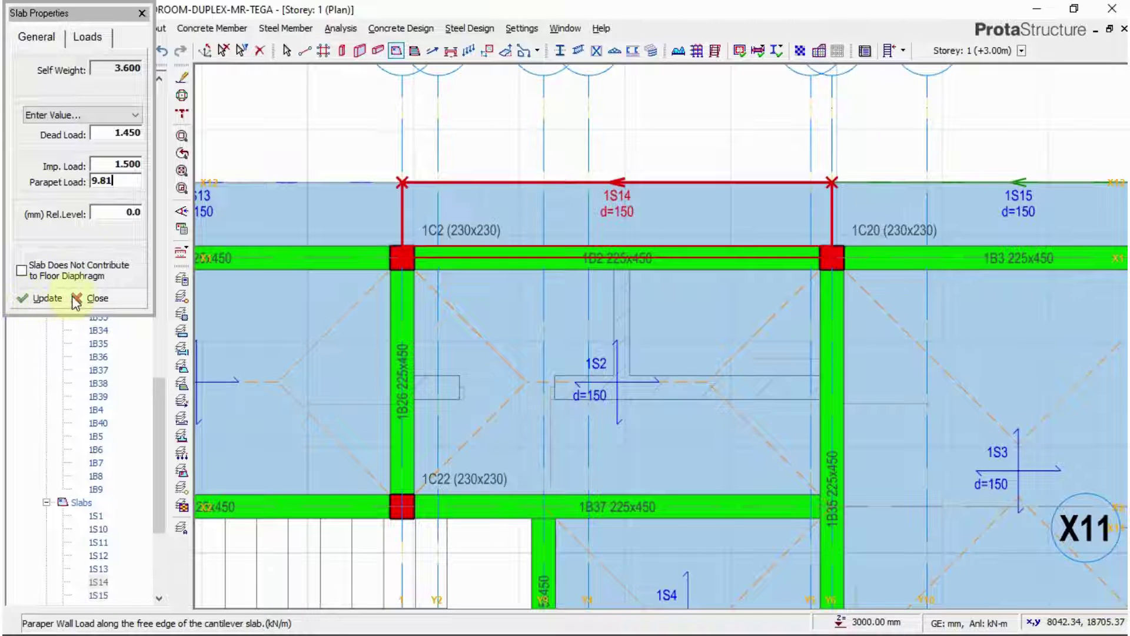
{"action": "key", "text": "Escape"}
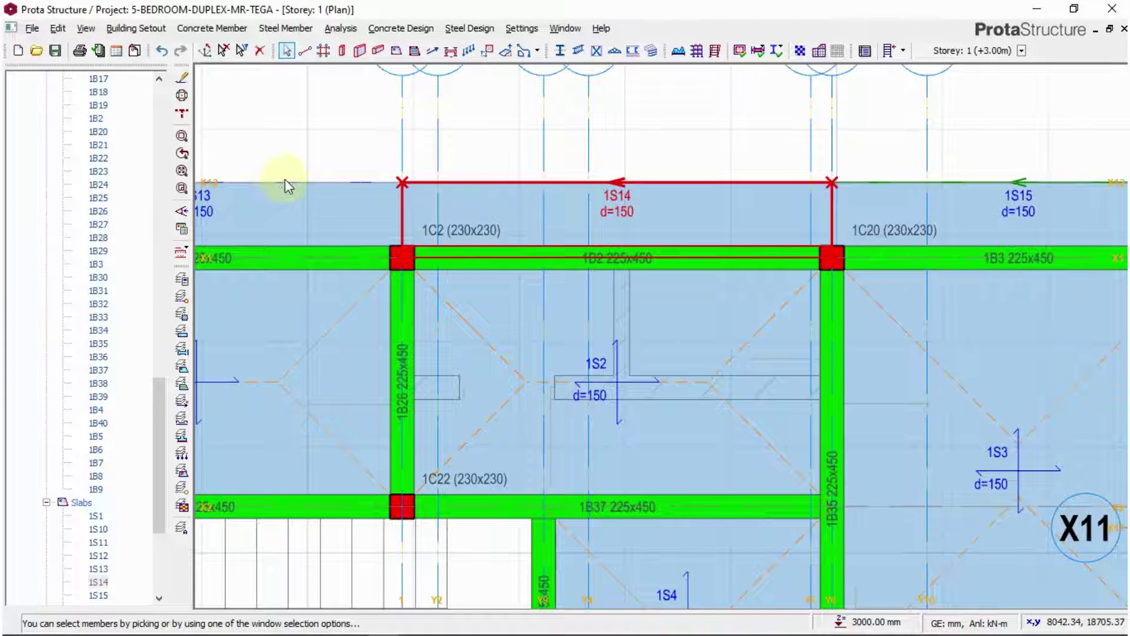
Apply a parapet load of 9.81 kN/m to the cantilever slab outside beam 1B1.
{"action": "left_click", "coordinate": [285, 182]}
{"action": "right_click", "coordinate": [301, 173]}
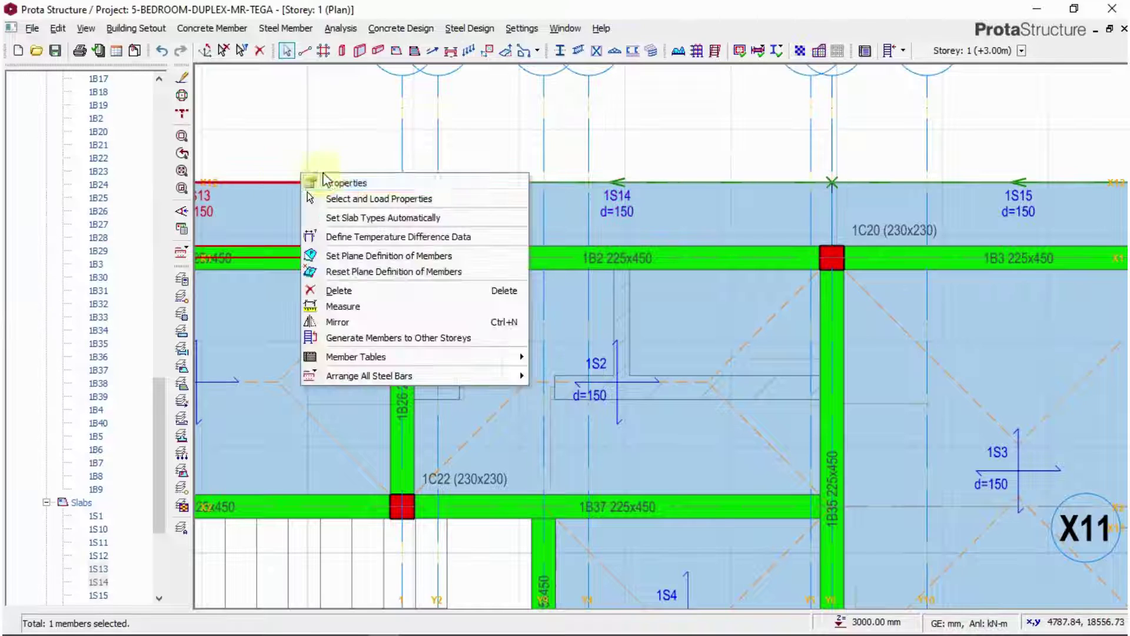
{"action": "left_click", "coordinate": [327, 183]}
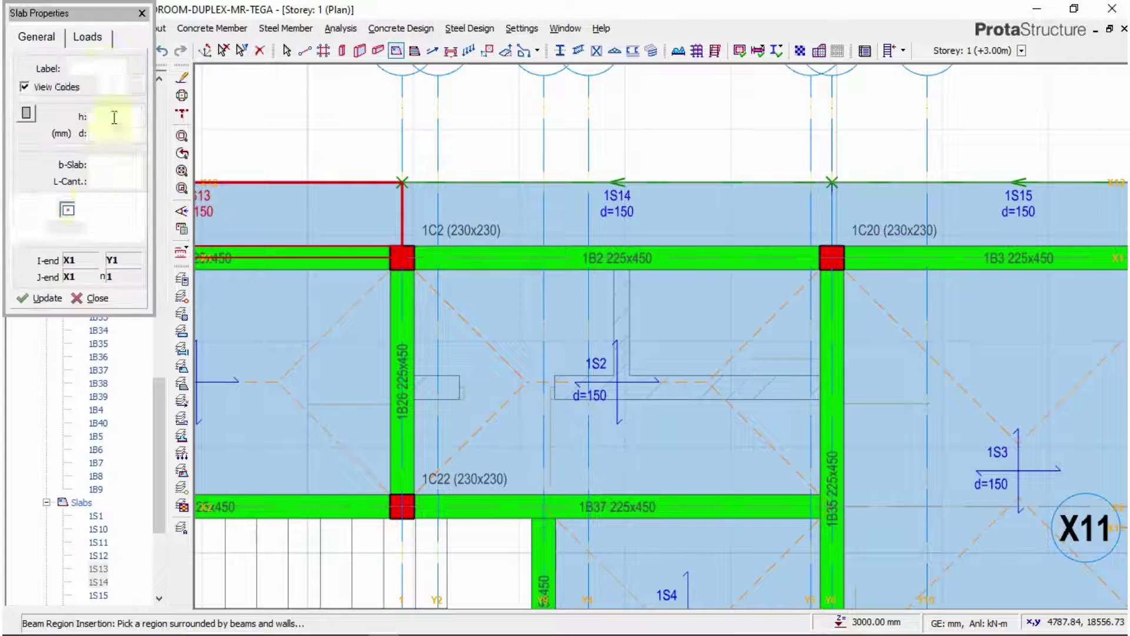
{"action": "left_click", "coordinate": [94, 38]}
{"action": "left_click", "coordinate": [119, 181]}
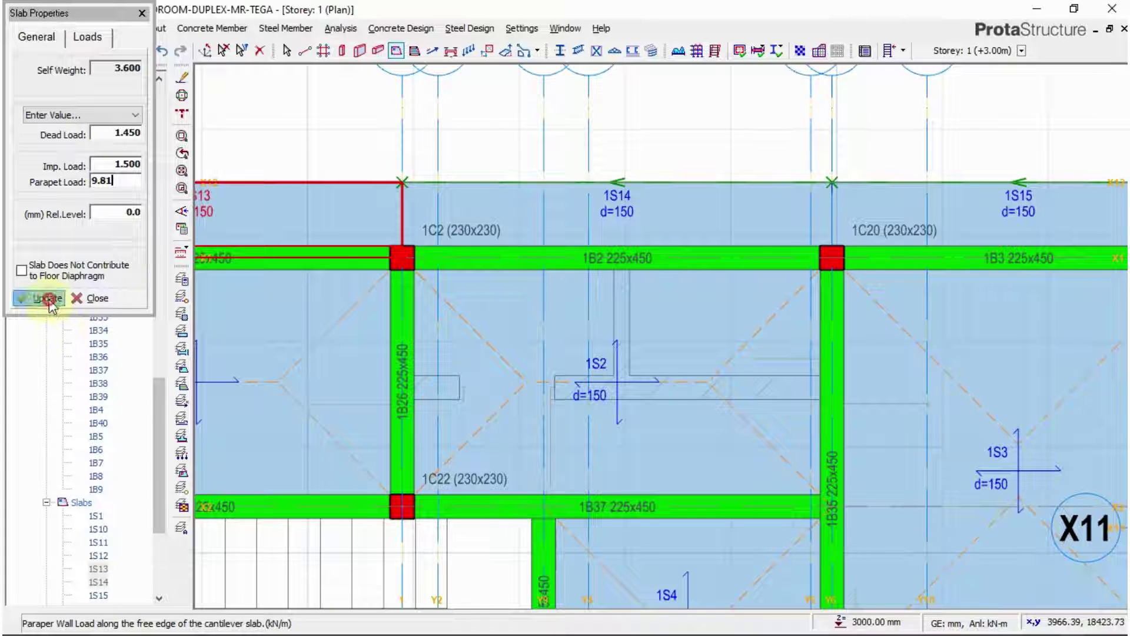
{"action": "scroll", "coordinate": [467, 265], "scroll_direction": "down", "scroll_amount": 3}
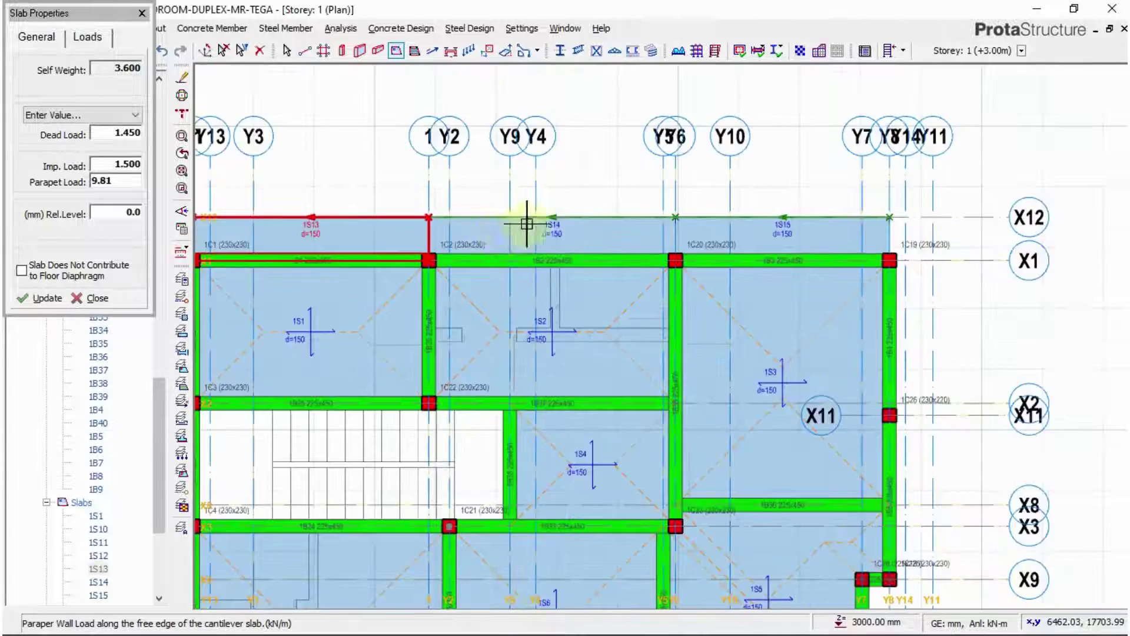
Insert a cantilever slab outside beam 1B4, between columns 1C19 and 1C26, reaching out to axis Y11.
{"action": "scroll", "coordinate": [527, 223], "scroll_direction": "down", "scroll_amount": 3}
{"action": "scroll", "coordinate": [757, 197], "scroll_direction": "up", "scroll_amount": 5}
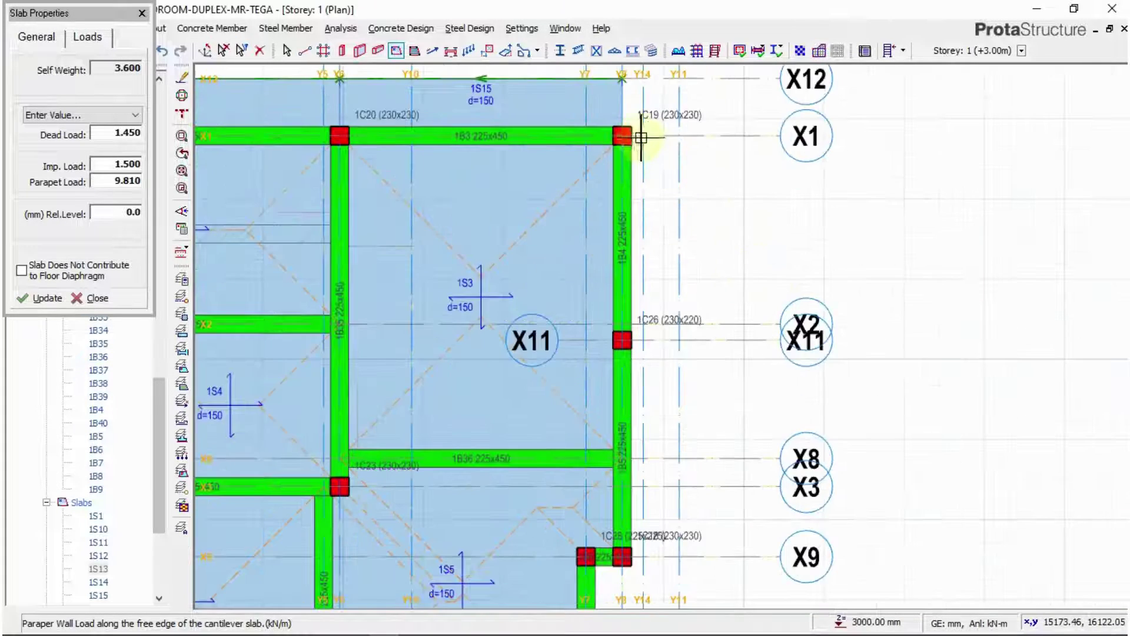
{"action": "scroll", "coordinate": [640, 137], "scroll_direction": "up", "scroll_amount": 2}
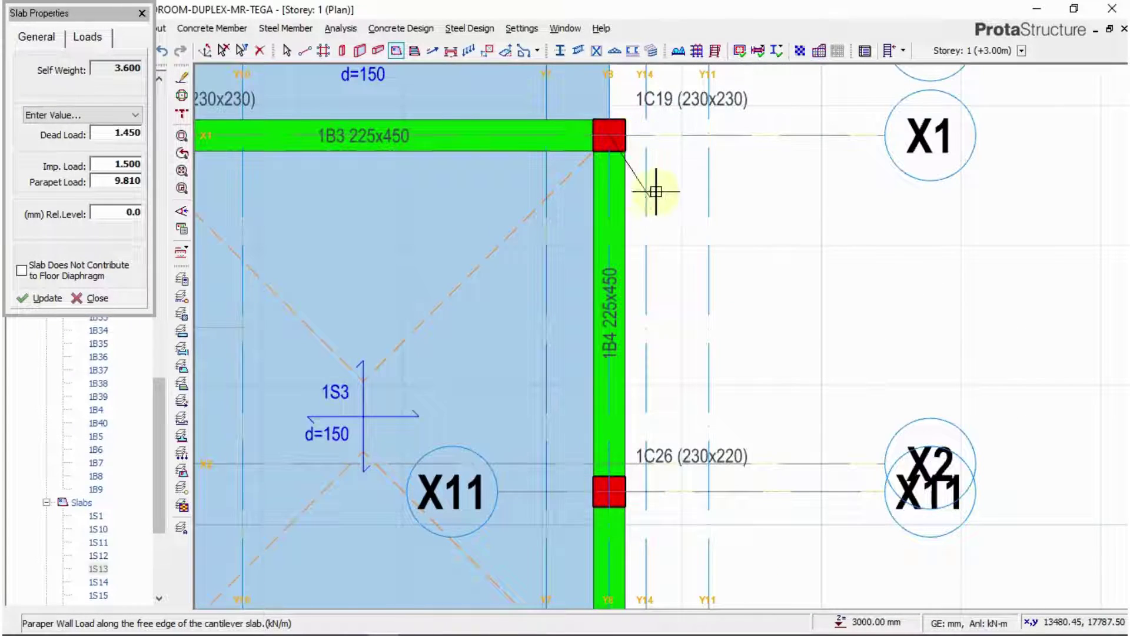
{"action": "scroll", "coordinate": [651, 192], "scroll_direction": "down", "scroll_amount": 3}
{"action": "scroll", "coordinate": [631, 365], "scroll_direction": "up", "scroll_amount": 4}
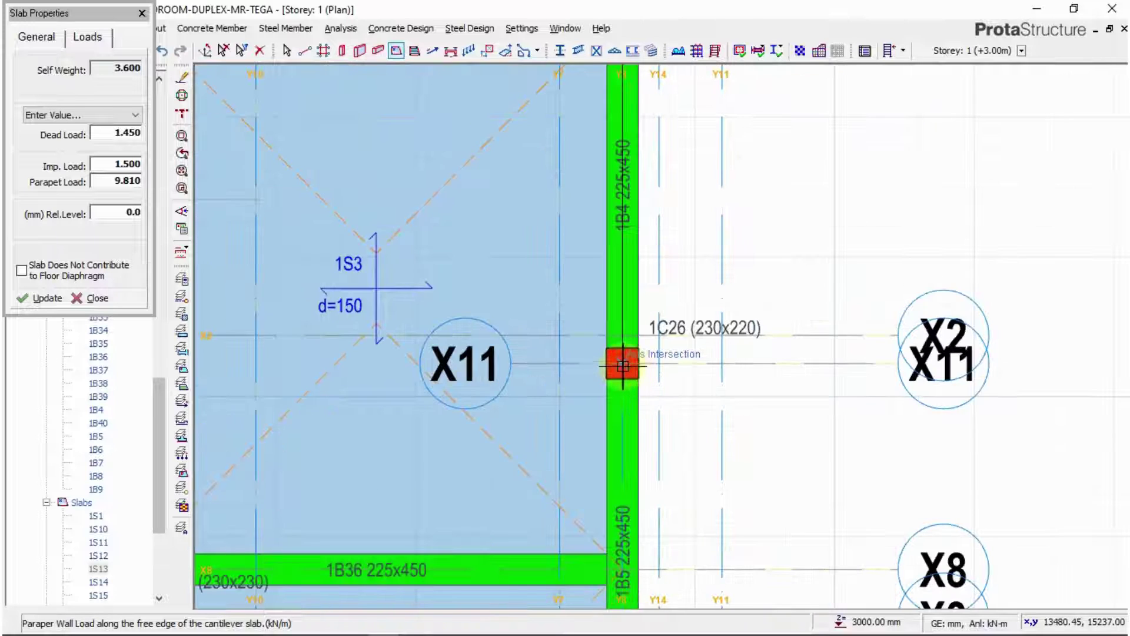
{"action": "scroll", "coordinate": [645, 296], "scroll_direction": "down", "scroll_amount": 3}
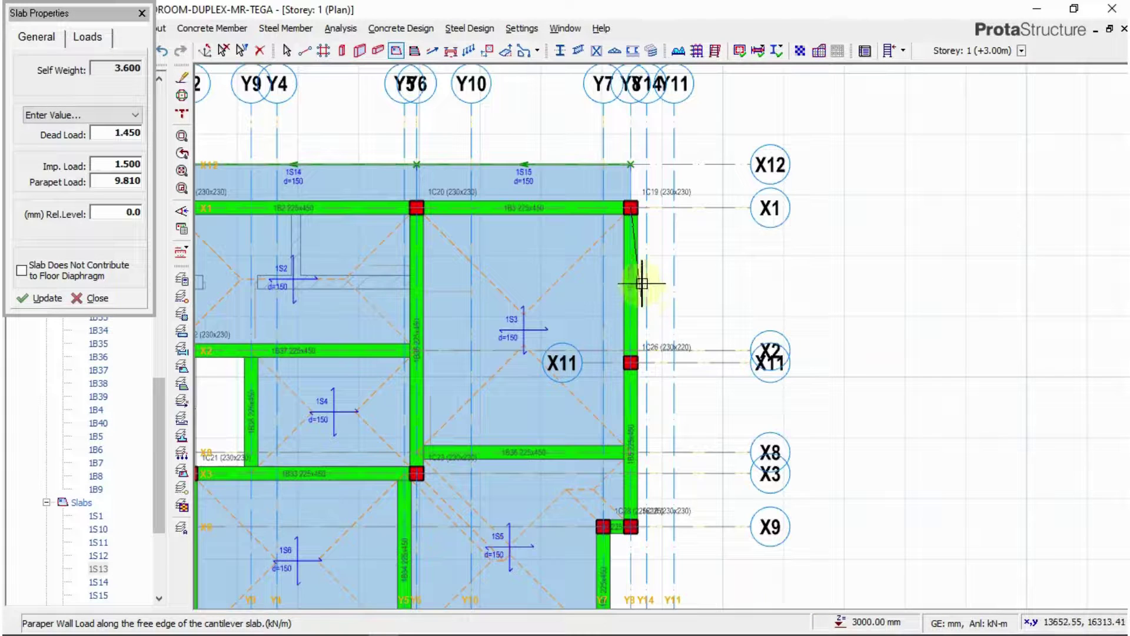
{"action": "scroll", "coordinate": [630, 210], "scroll_direction": "up", "scroll_amount": 1}
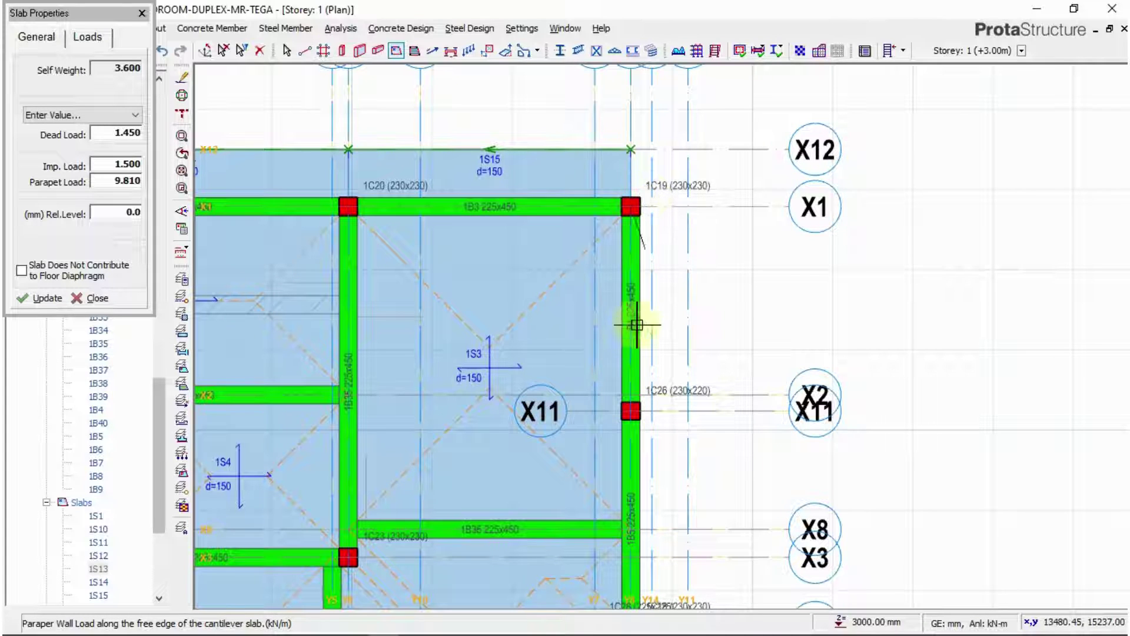
{"action": "scroll", "coordinate": [625, 176], "scroll_direction": "down", "scroll_amount": 3}
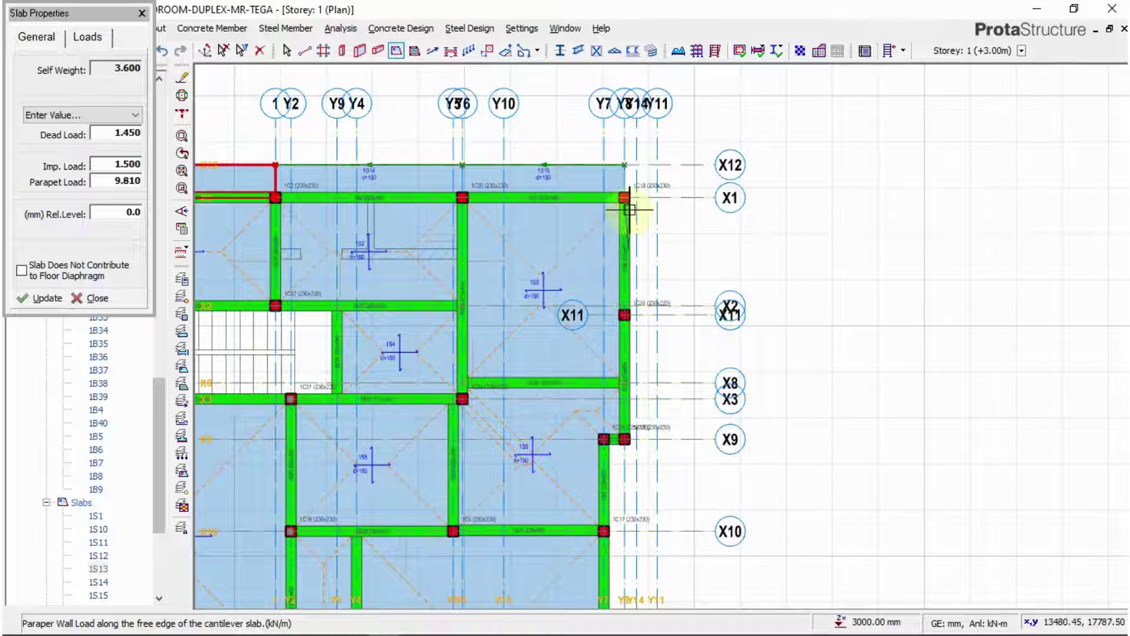
{"action": "scroll", "coordinate": [627, 310], "scroll_direction": "up", "scroll_amount": 2}
{"action": "left_click", "coordinate": [616, 324]}
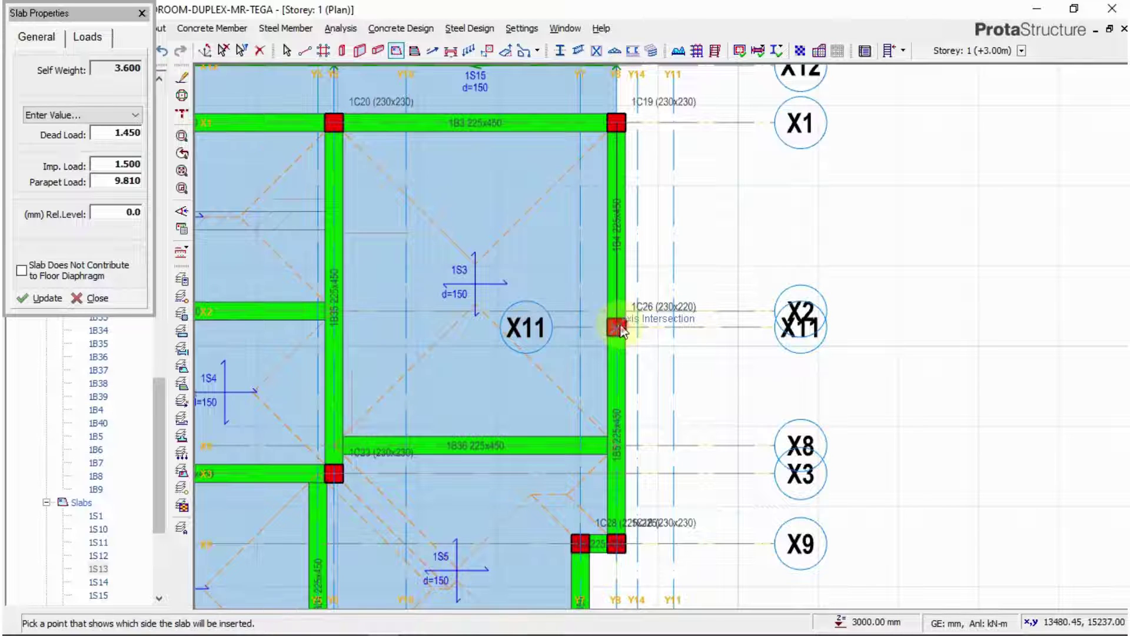
{"action": "scroll", "coordinate": [683, 271], "scroll_direction": "down", "scroll_amount": 3}
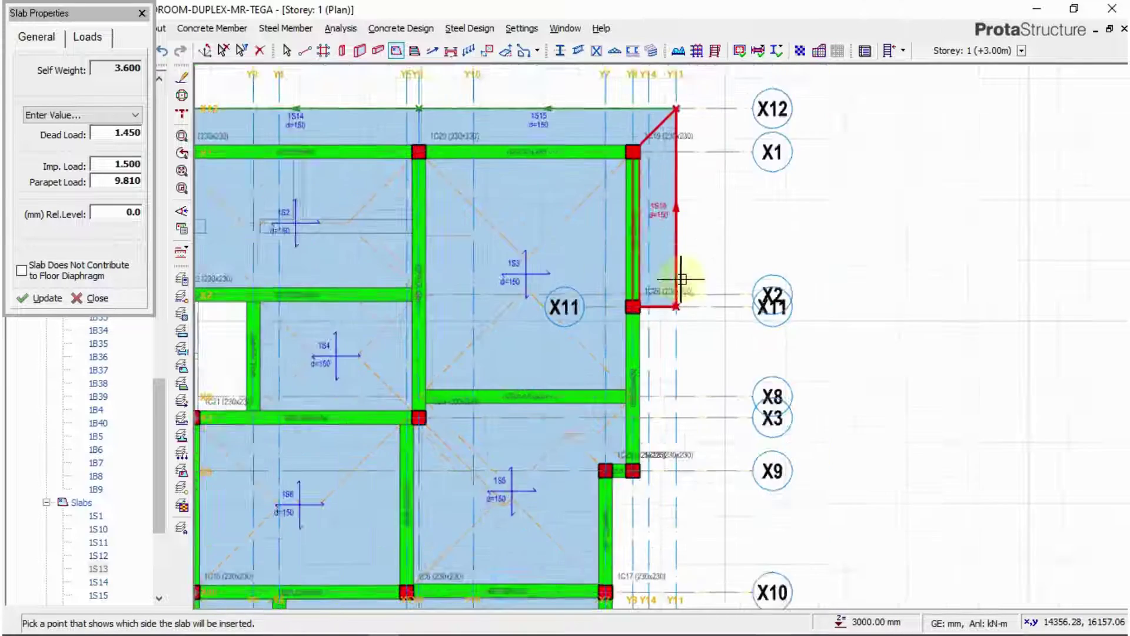
{"action": "scroll", "coordinate": [664, 173], "scroll_direction": "up", "scroll_amount": 3}
{"action": "left_click", "coordinate": [663, 173]}
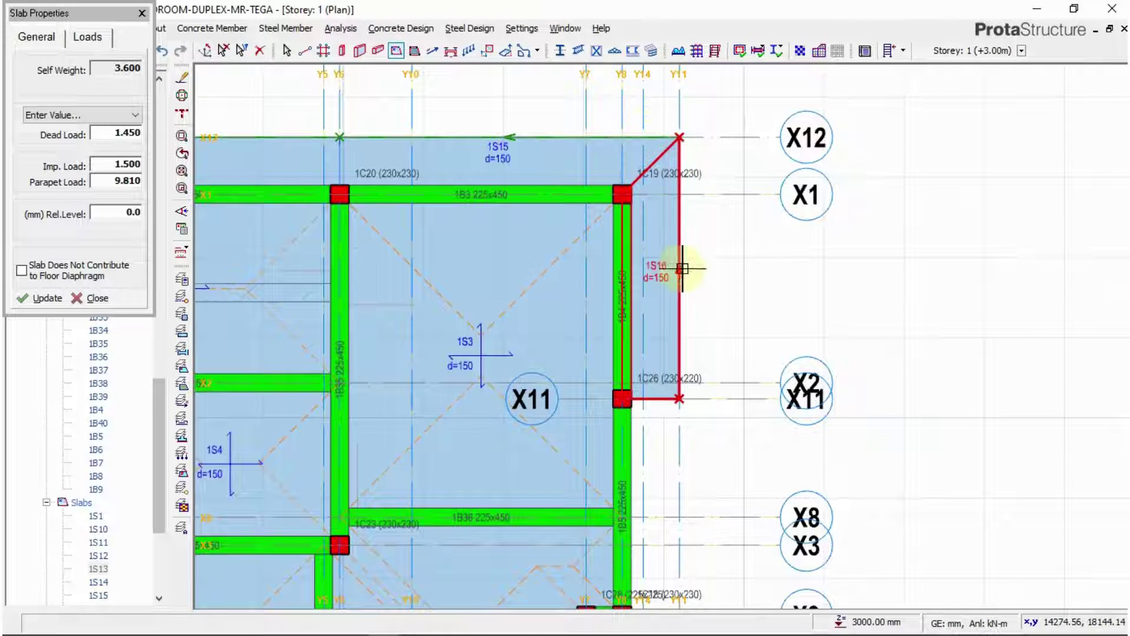
Switch to AutoCAD, examine the 600 mm overhang dimensions on the slab outline plan, and return to ProtaStructure.
{"action": "scroll", "coordinate": [671, 190], "scroll_direction": "down", "scroll_amount": 2}
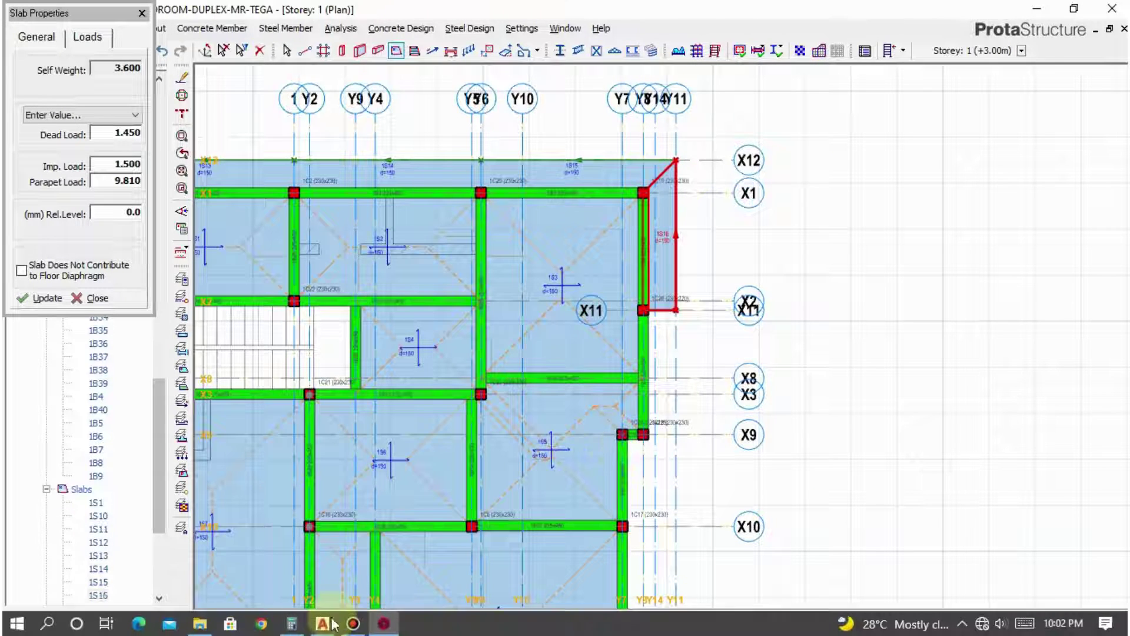
{"action": "left_click", "coordinate": [322, 624]}
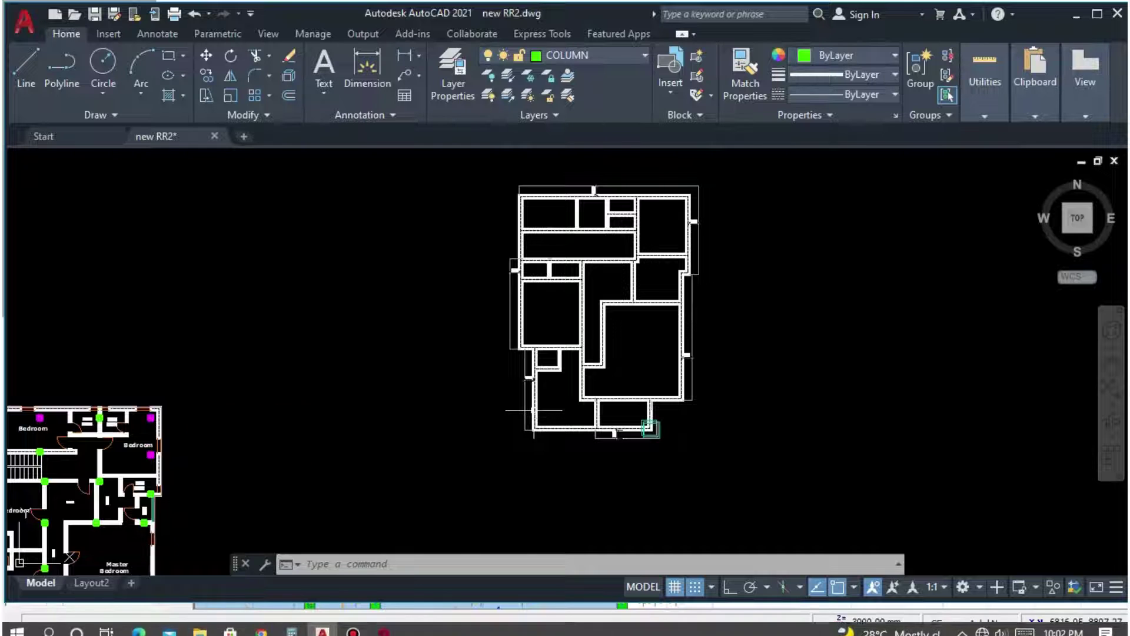
{"action": "scroll", "coordinate": [610, 296], "scroll_direction": "up", "scroll_amount": 6}
{"action": "scroll", "coordinate": [704, 345], "scroll_direction": "down", "scroll_amount": 5}
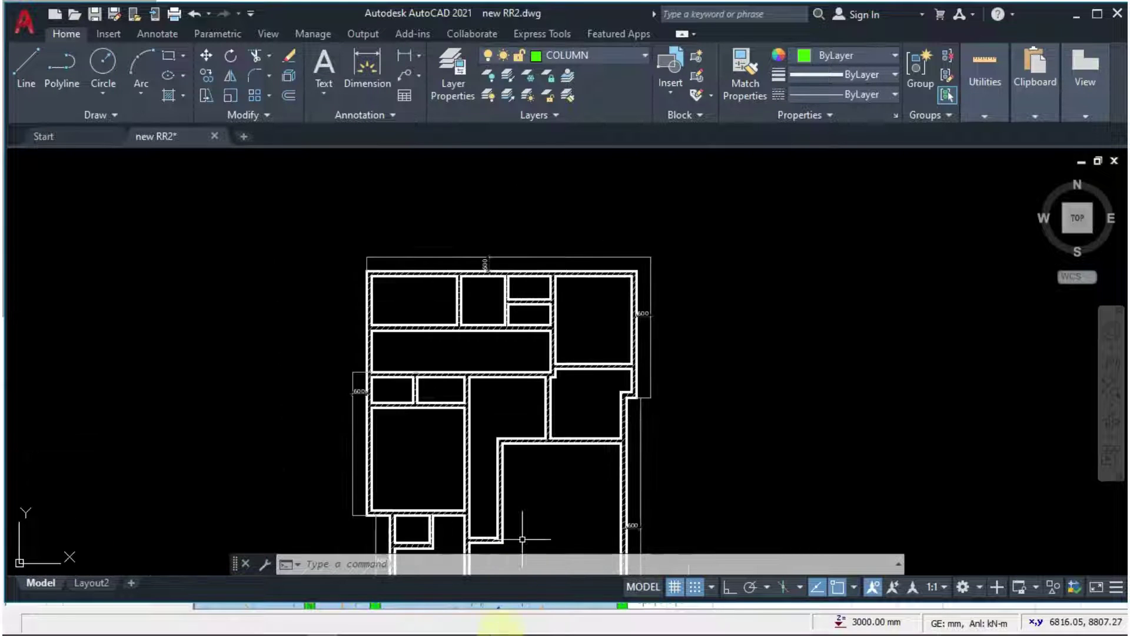
{"action": "left_click", "coordinate": [384, 627]}
Insert a cantilever slab outside beam 1B5, from column 1C26 to column 1C28 on axis X9, reaching out to axis Y11.
{"action": "scroll", "coordinate": [633, 213], "scroll_direction": "down", "scroll_amount": 3}
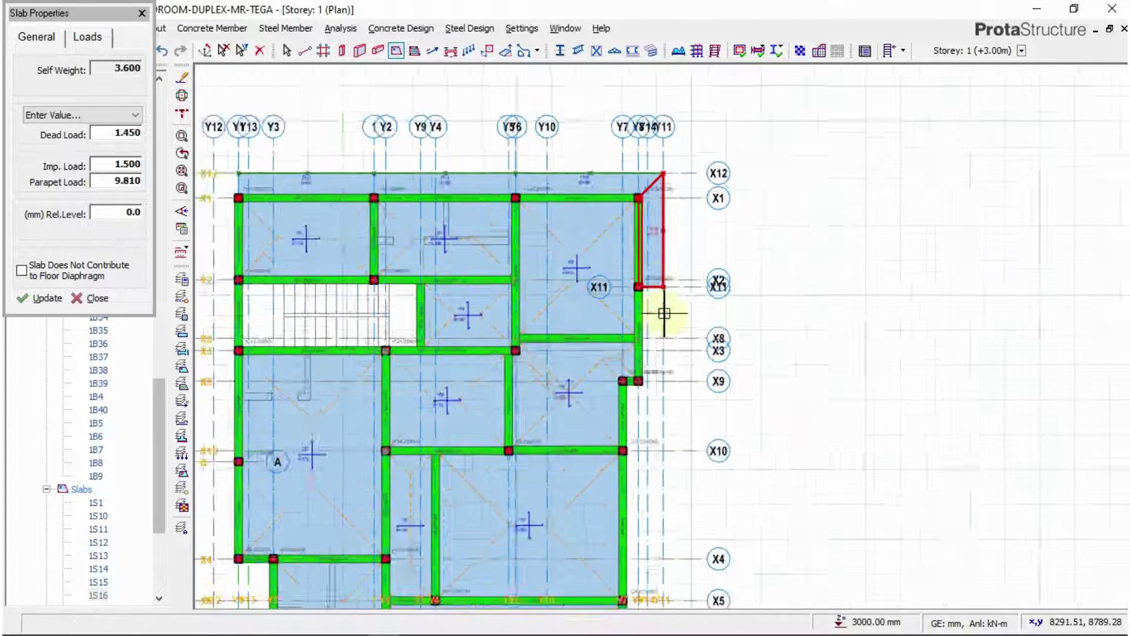
{"action": "scroll", "coordinate": [634, 225], "scroll_direction": "up", "scroll_amount": 5}
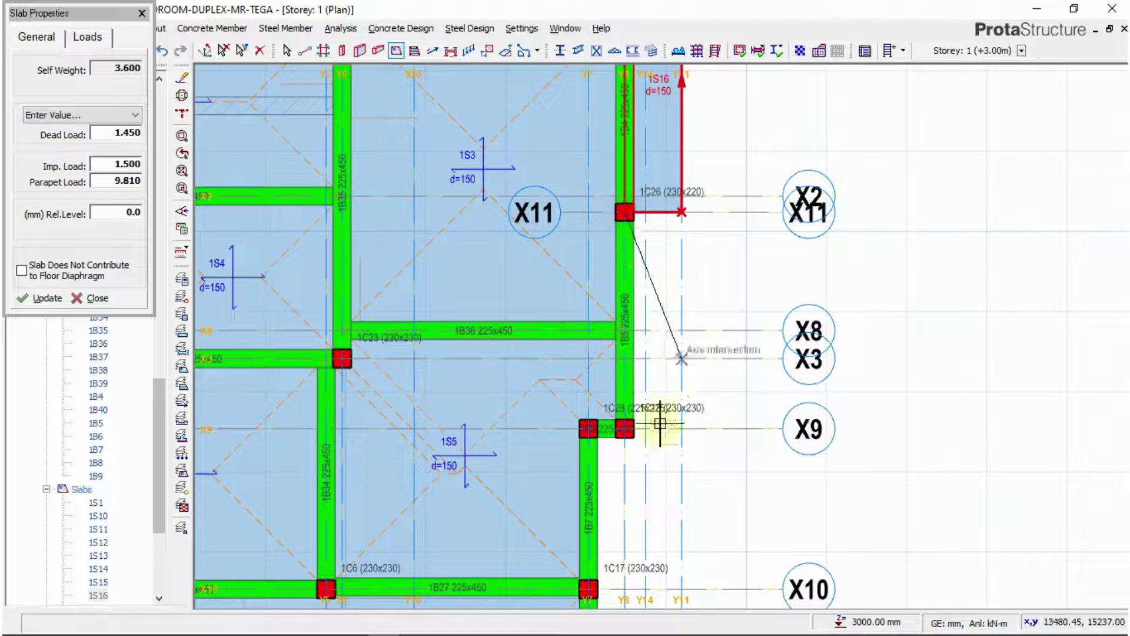
{"action": "scroll", "coordinate": [623, 427], "scroll_direction": "up", "scroll_amount": 2}
{"action": "left_click", "coordinate": [616, 435]}
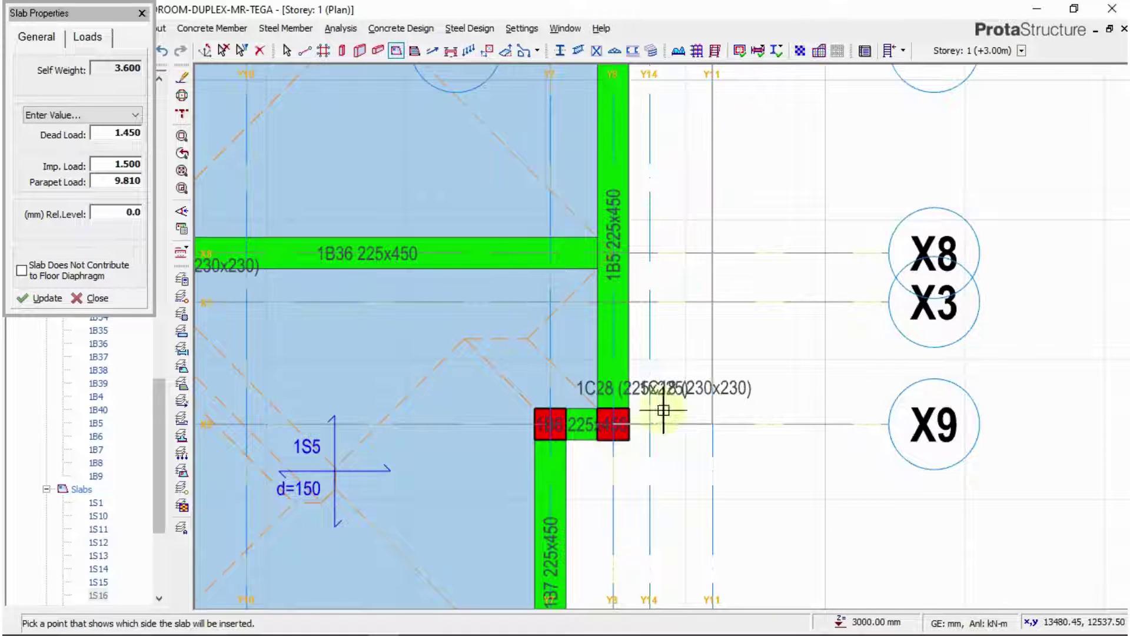
{"action": "scroll", "coordinate": [653, 362], "scroll_direction": "down", "scroll_amount": 3}
{"action": "scroll", "coordinate": [696, 444], "scroll_direction": "down", "scroll_amount": 2}
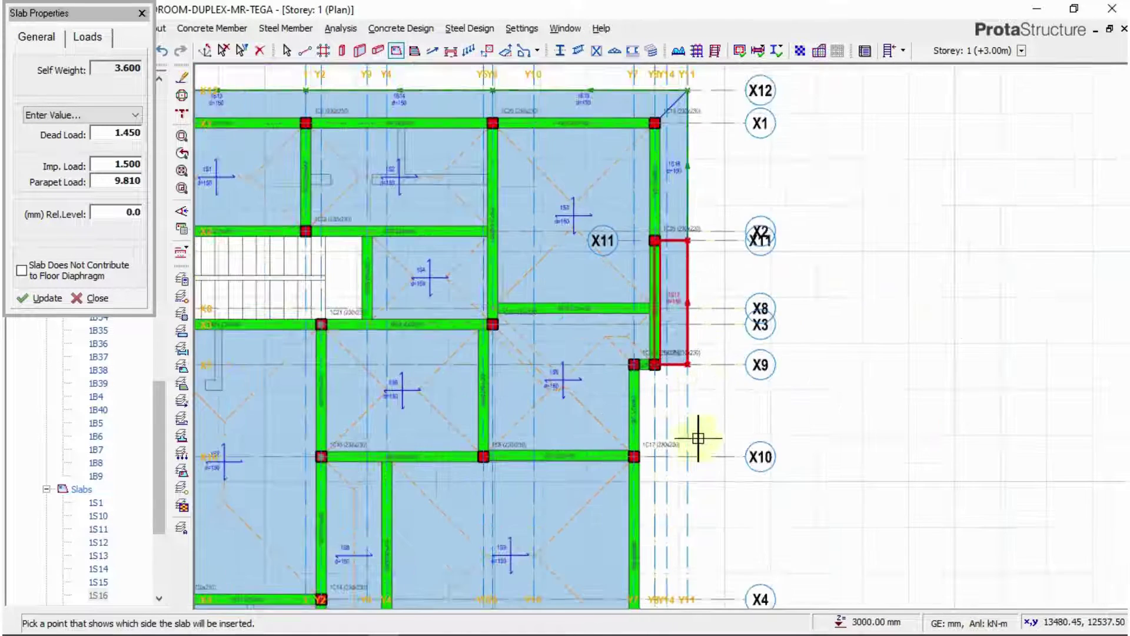
{"action": "scroll", "coordinate": [671, 444], "scroll_direction": "up", "scroll_amount": 4}
{"action": "left_click", "coordinate": [629, 248]}
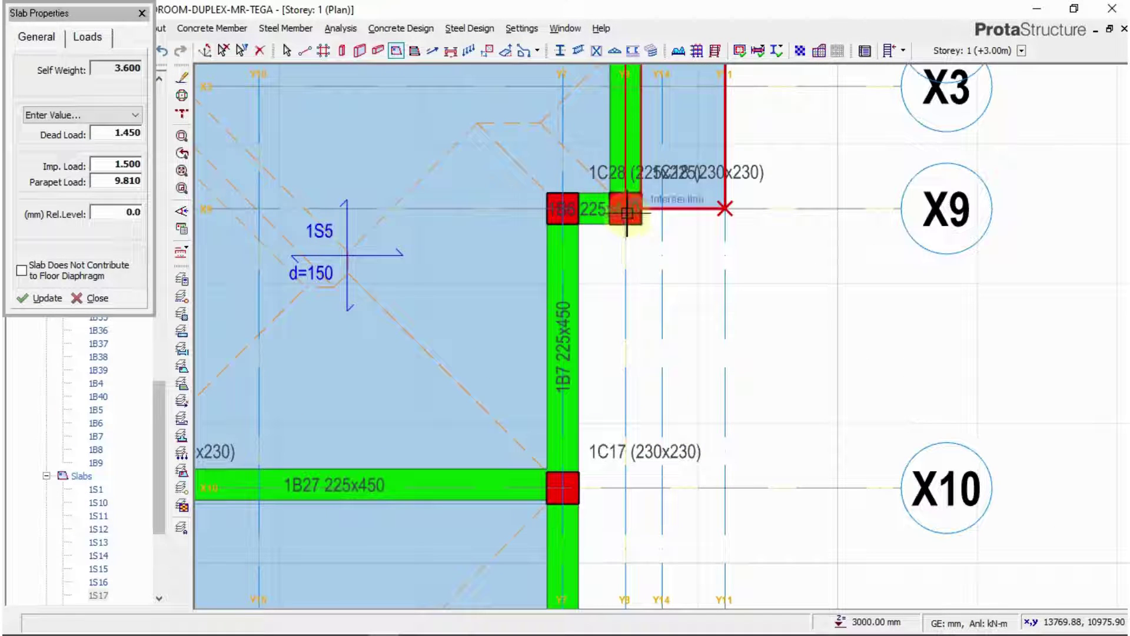
Switch to AutoCAD, check where the 600 mm overhang steps inward beside the building's recess, and return to ProtaStructure.
{"action": "mouse_move", "coordinate": [356, 629]}
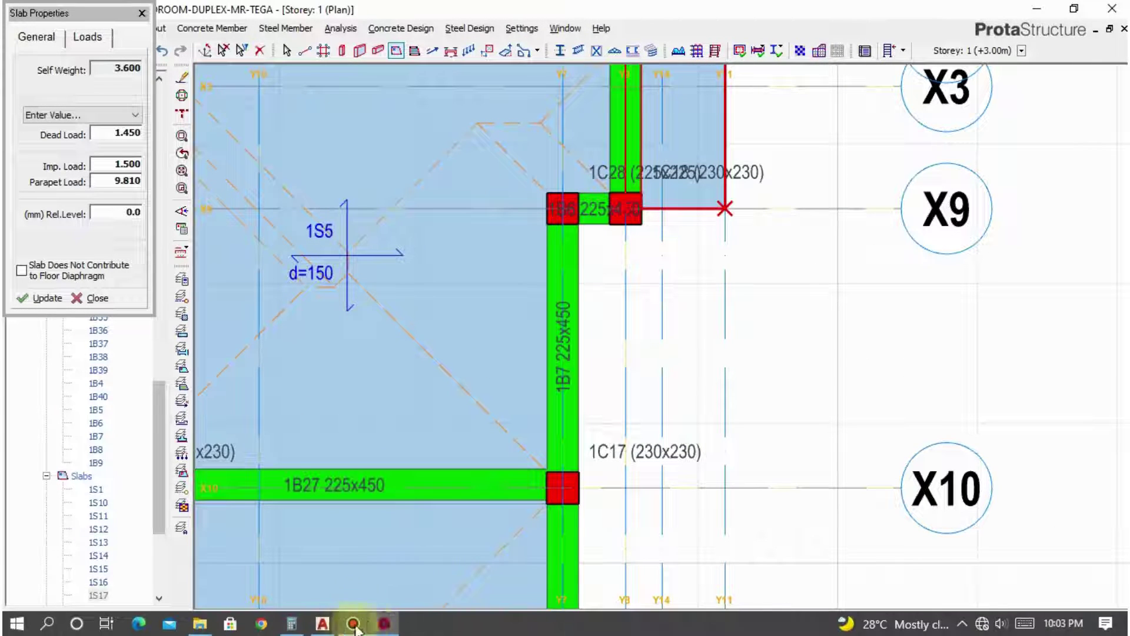
{"action": "left_click", "coordinate": [323, 623]}
{"action": "scroll", "coordinate": [658, 418], "scroll_direction": "up", "scroll_amount": 4}
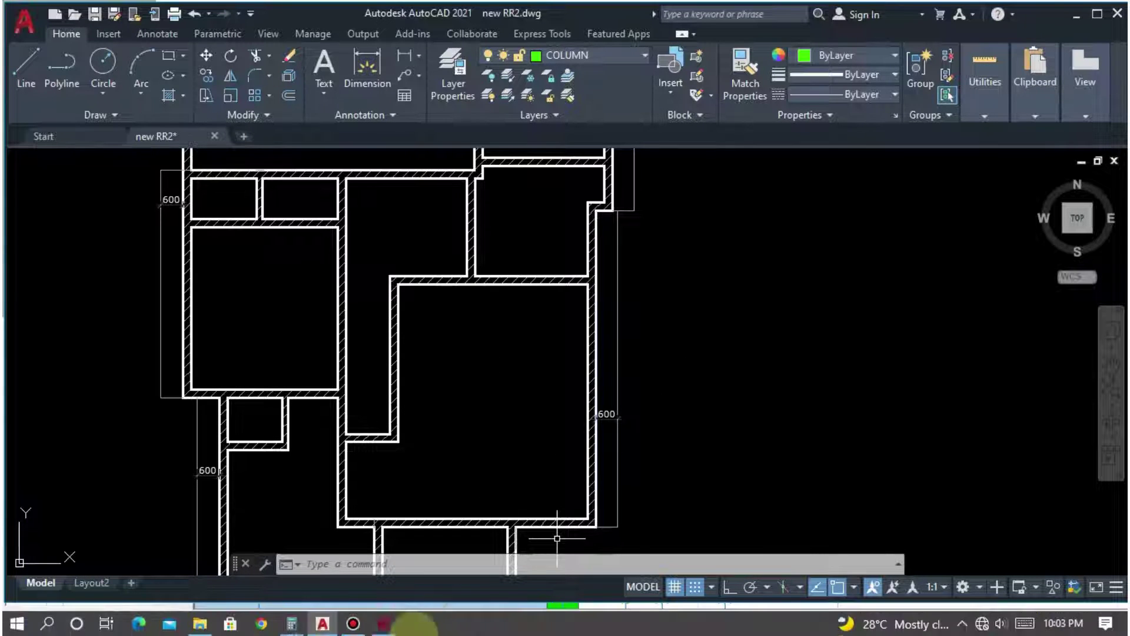
{"action": "left_click", "coordinate": [402, 623]}
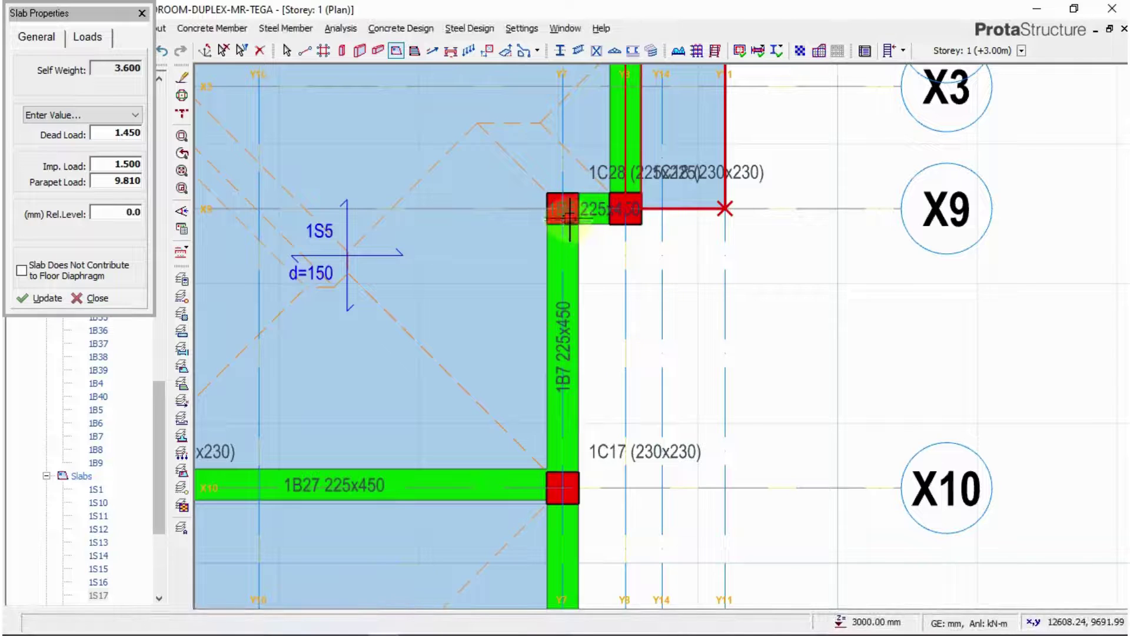
Insert cantilever slabs outside the short beam 1B6 on axis X9 and outside beam 1B7 as far as column 1C17.
{"action": "scroll", "coordinate": [581, 223], "scroll_direction": "up", "scroll_amount": 2}
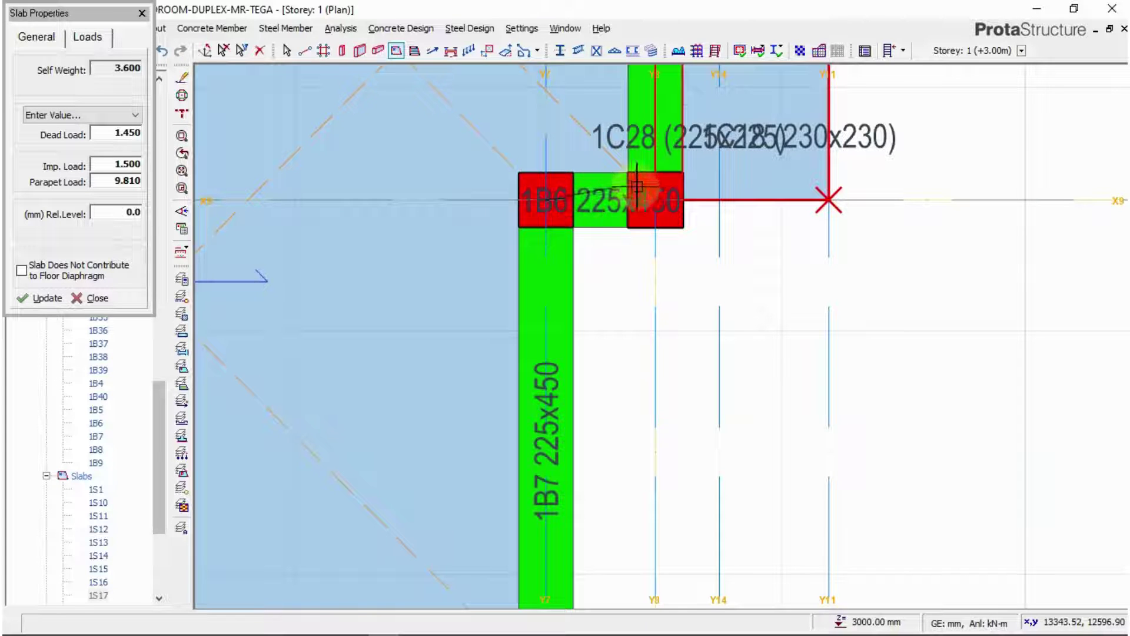
{"action": "left_click", "coordinate": [653, 197]}
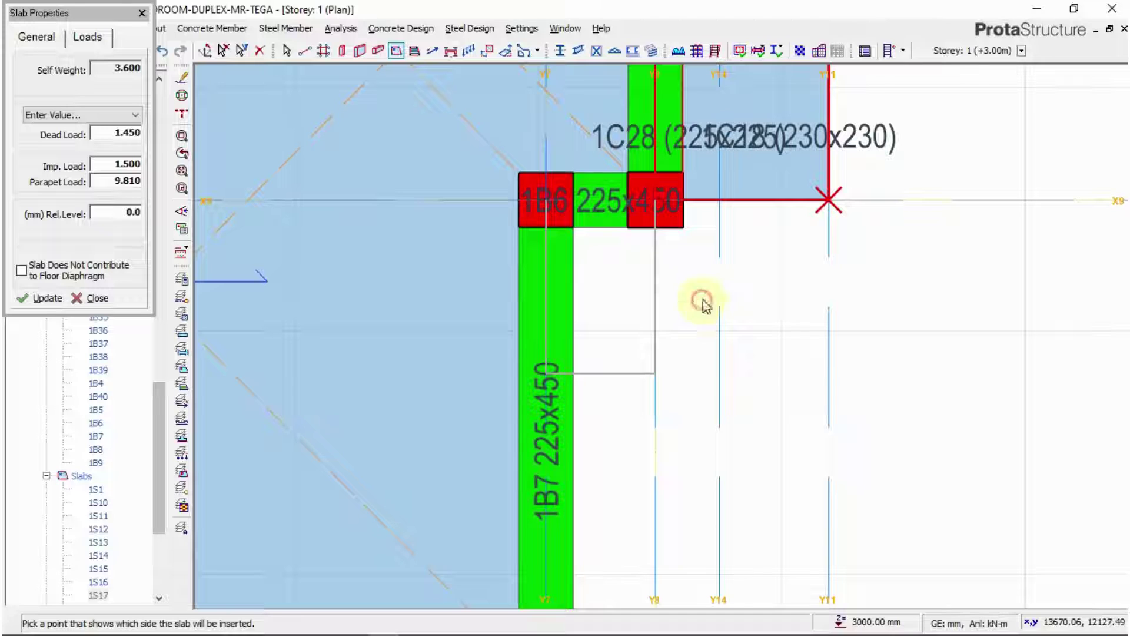
{"action": "left_click", "coordinate": [704, 303]}
{"action": "scroll", "coordinate": [714, 93], "scroll_direction": "down", "scroll_amount": 3}
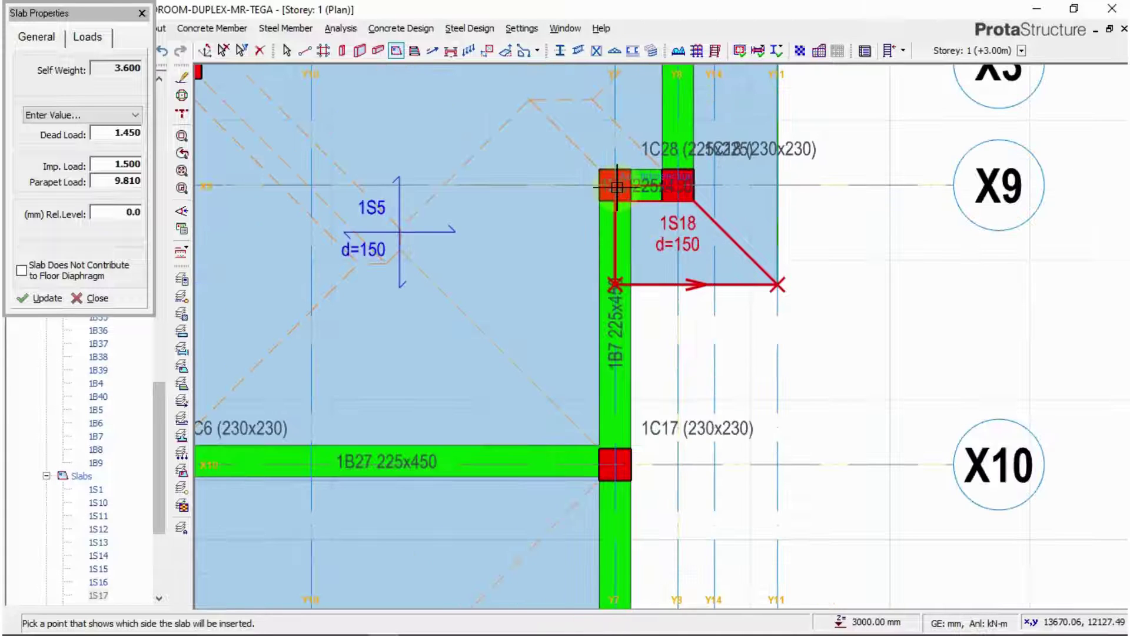
{"action": "left_click", "coordinate": [622, 472]}
{"action": "left_click", "coordinate": [710, 433]}
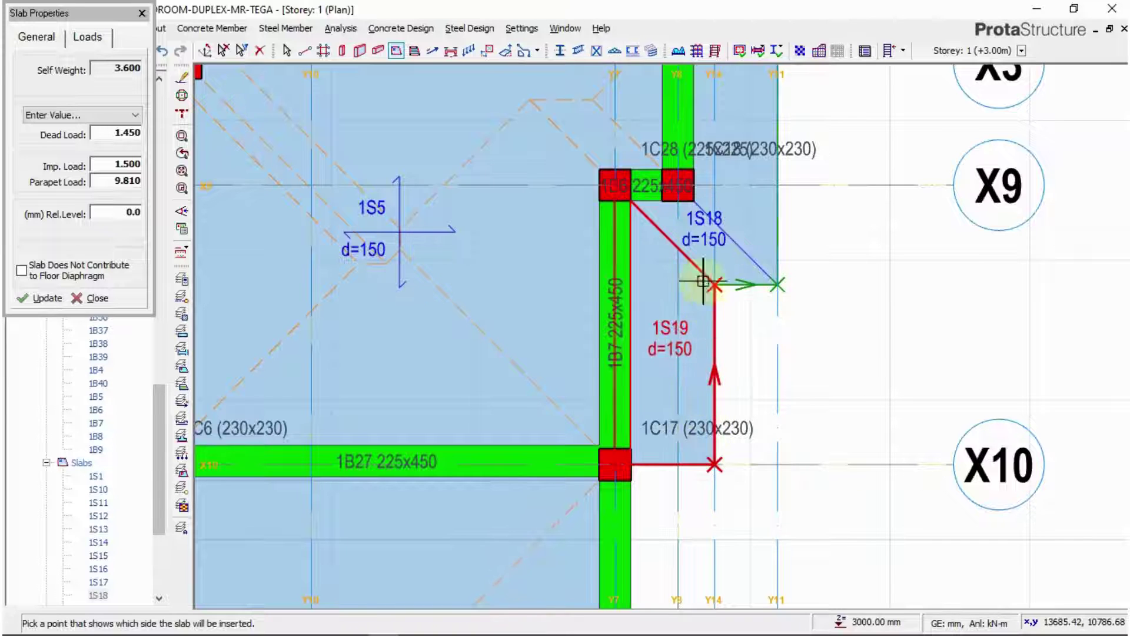
Insert a cantilever slab outside beam 1B8, between columns 1C17 and 1C25, reaching out to axis Y14.
{"action": "scroll", "coordinate": [706, 277], "scroll_direction": "down", "scroll_amount": 2}
{"action": "scroll", "coordinate": [675, 398], "scroll_direction": "up", "scroll_amount": 1}
{"action": "left_click", "coordinate": [648, 285]}
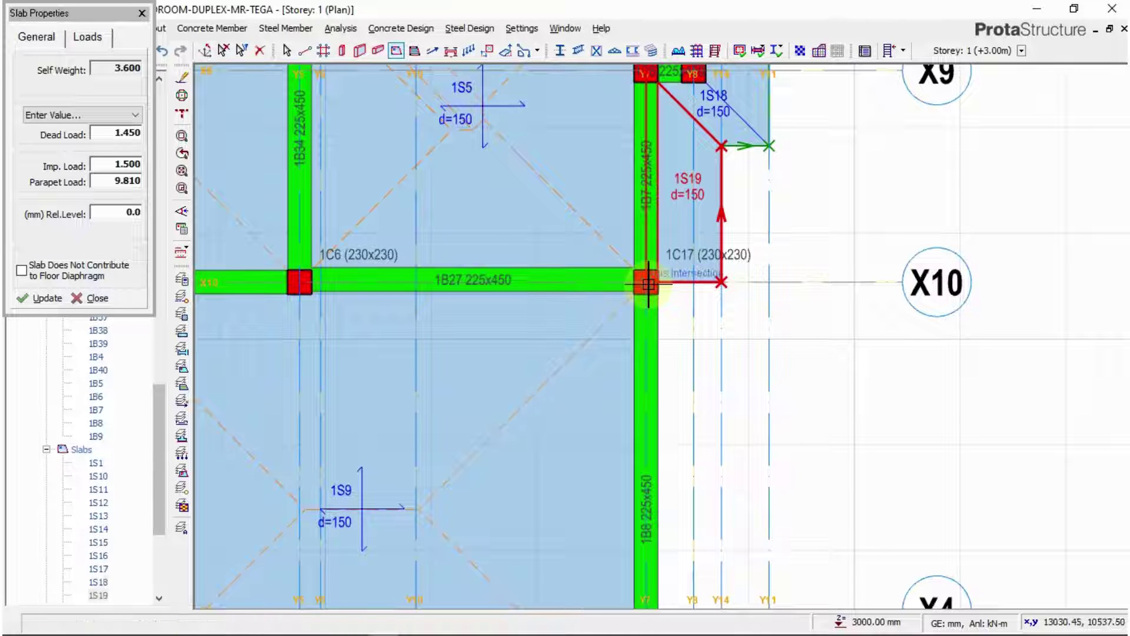
{"action": "scroll", "coordinate": [668, 303], "scroll_direction": "down", "scroll_amount": 2}
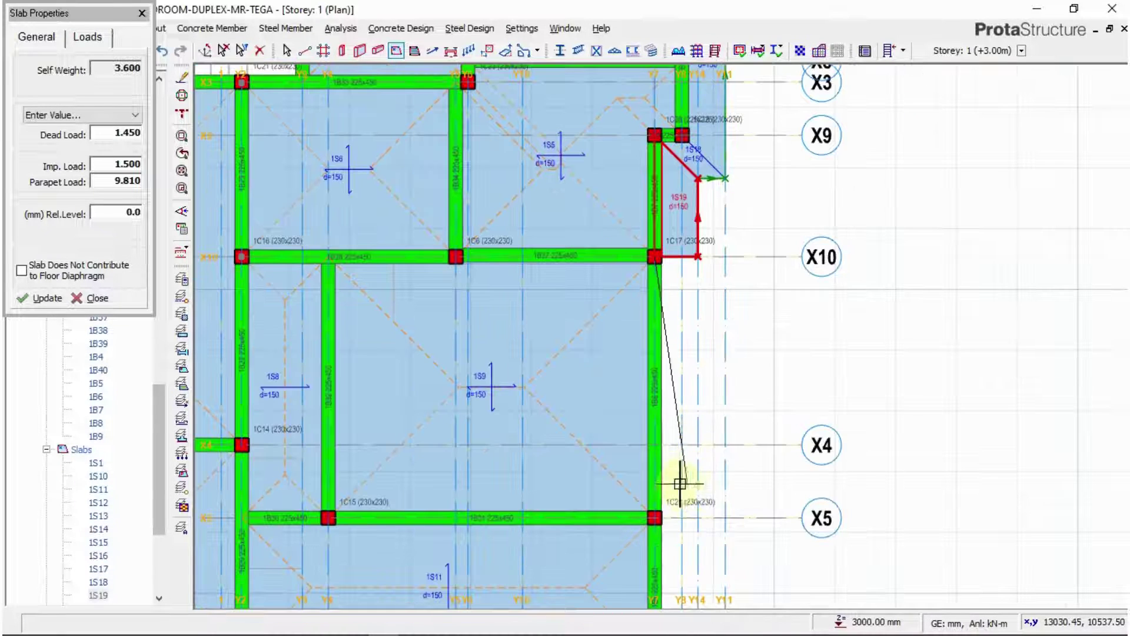
{"action": "left_click", "coordinate": [654, 518]}
{"action": "left_click", "coordinate": [701, 250]}
Insert a cantilever slab outside beam 1B9, between columns 1C25 and 1C13, reaching out to axis Y14.
{"action": "scroll", "coordinate": [757, 436], "scroll_direction": "down", "scroll_amount": 2}
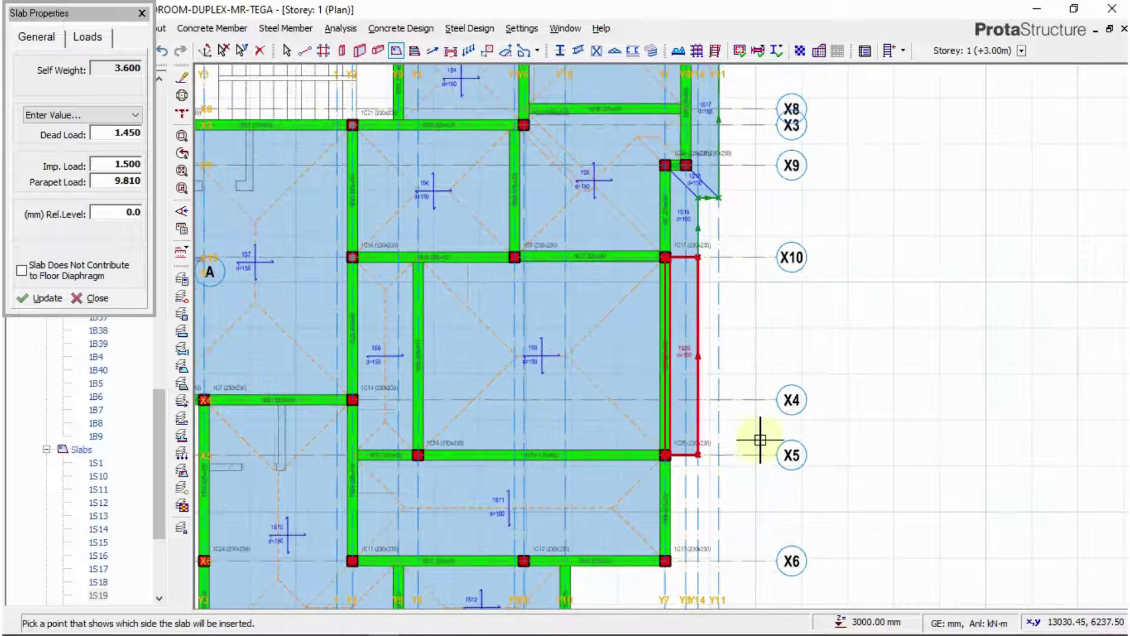
{"action": "scroll", "coordinate": [621, 263], "scroll_direction": "up", "scroll_amount": 4}
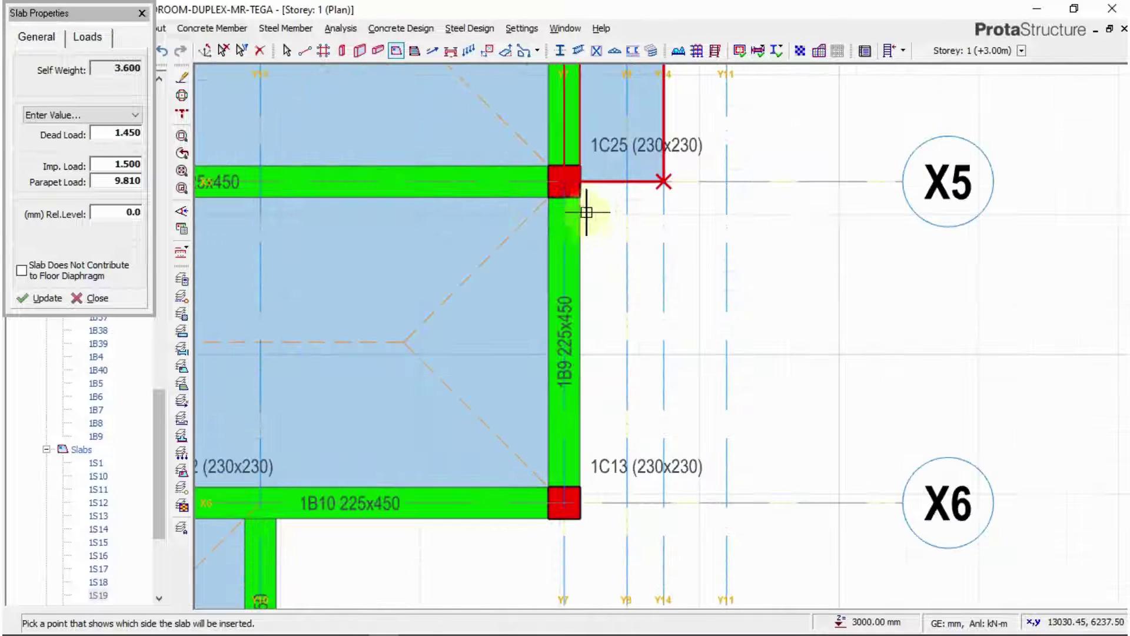
{"action": "left_click", "coordinate": [564, 185]}
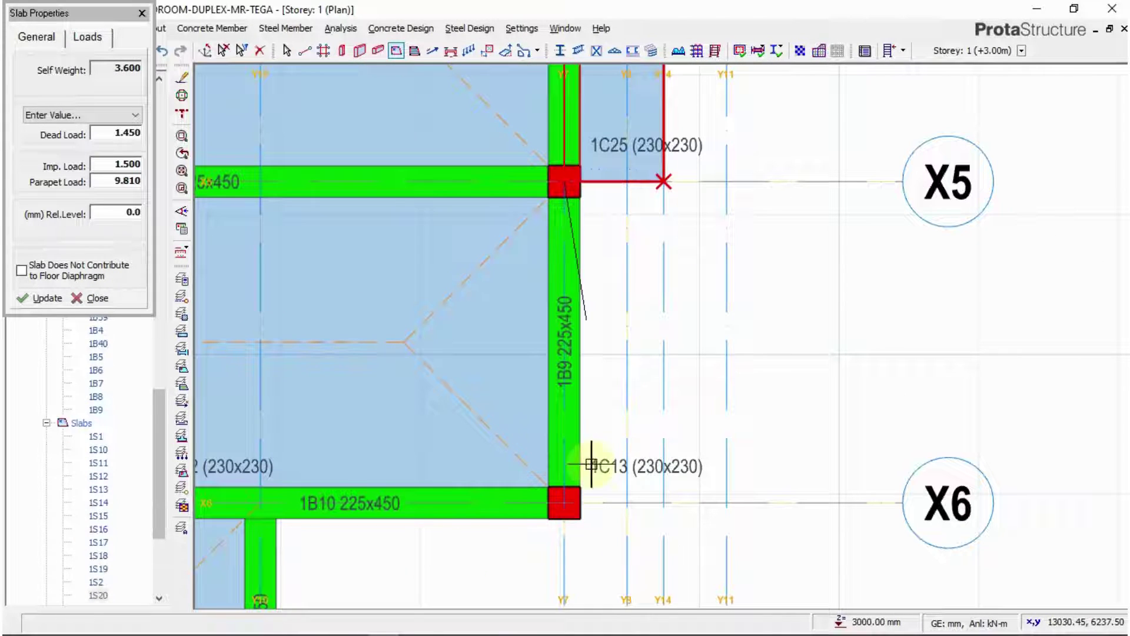
{"action": "left_click", "coordinate": [676, 423]}
{"action": "scroll", "coordinate": [865, 253], "scroll_direction": "down", "scroll_amount": 3}
Check the full overhang outline in AutoCAD, return to ProtaStructure, and examine the inserted cantilever slabs around the X9 corner.
{"action": "left_click", "coordinate": [412, 603]}
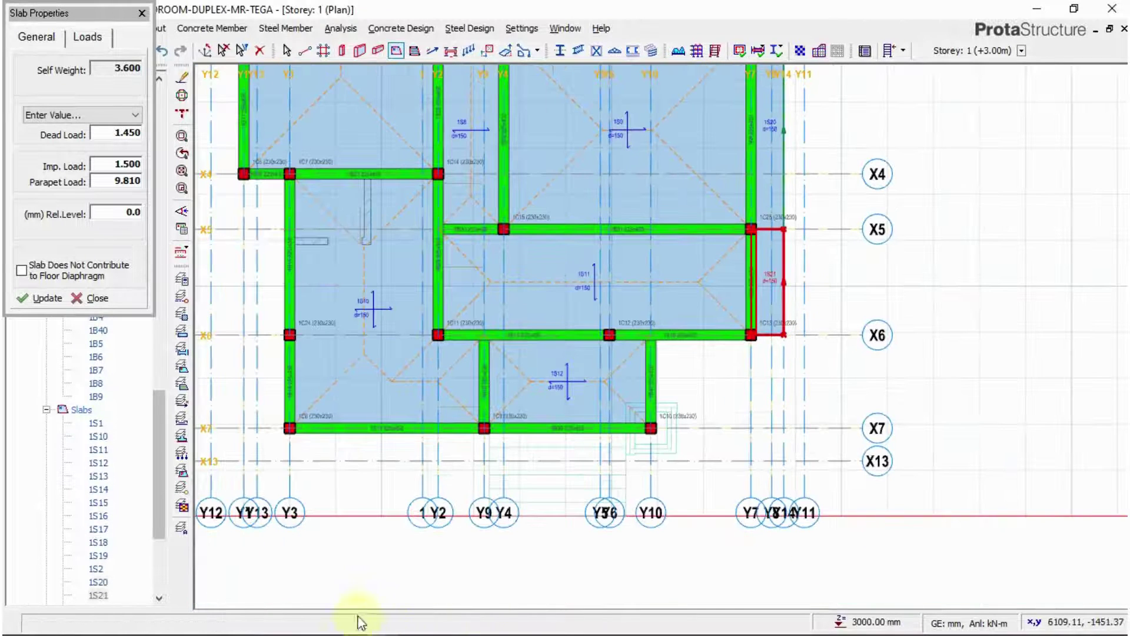
{"action": "left_click", "coordinate": [338, 625]}
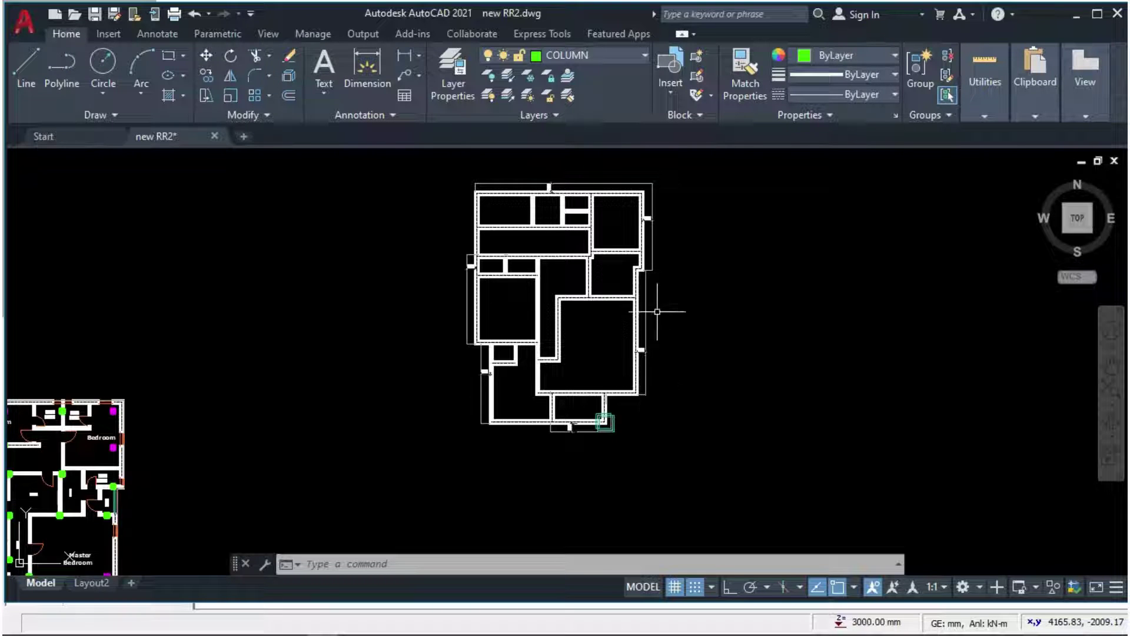
{"action": "left_click", "coordinate": [386, 625]}
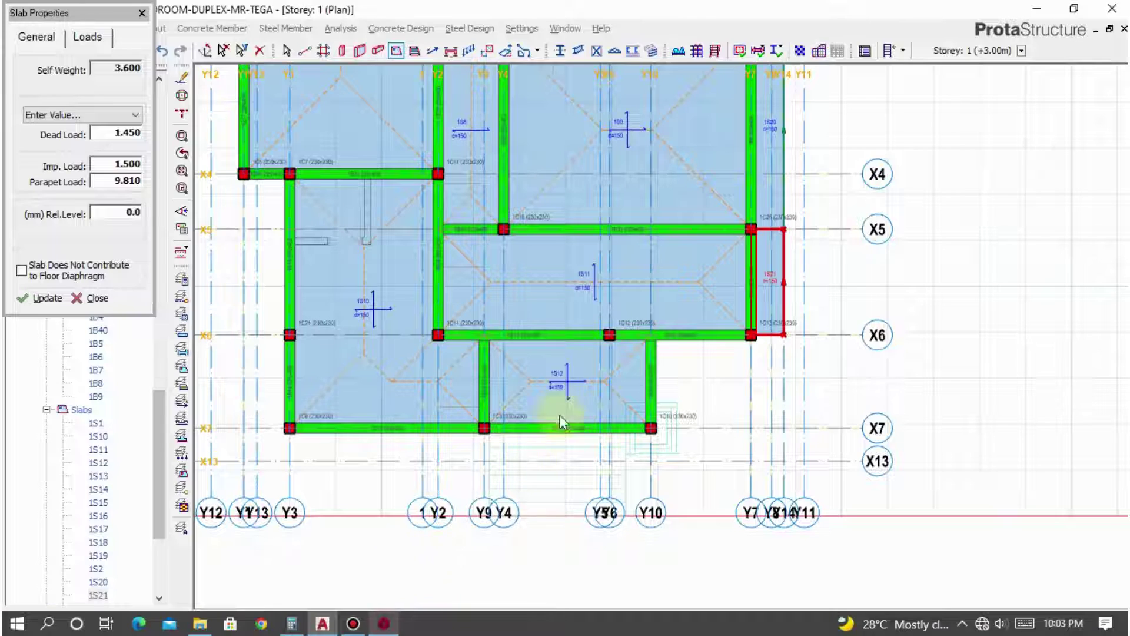
{"action": "scroll", "coordinate": [588, 189], "scroll_direction": "down", "scroll_amount": 4}
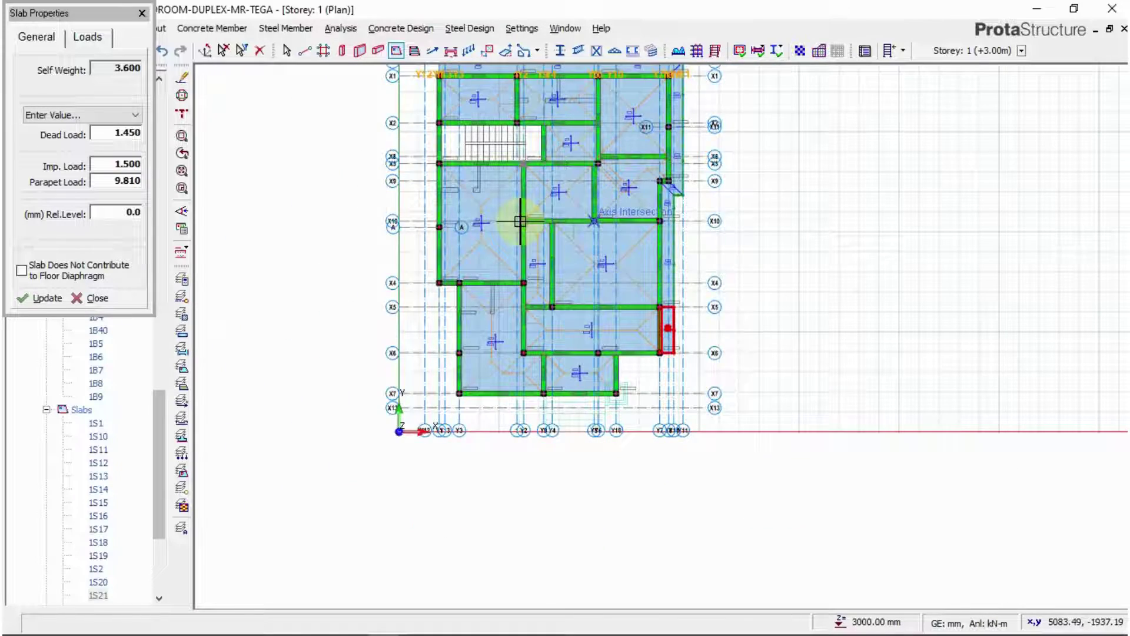
{"action": "scroll", "coordinate": [471, 188], "scroll_direction": "up", "scroll_amount": 3}
{"action": "scroll", "coordinate": [598, 157], "scroll_direction": "down", "scroll_amount": 1}
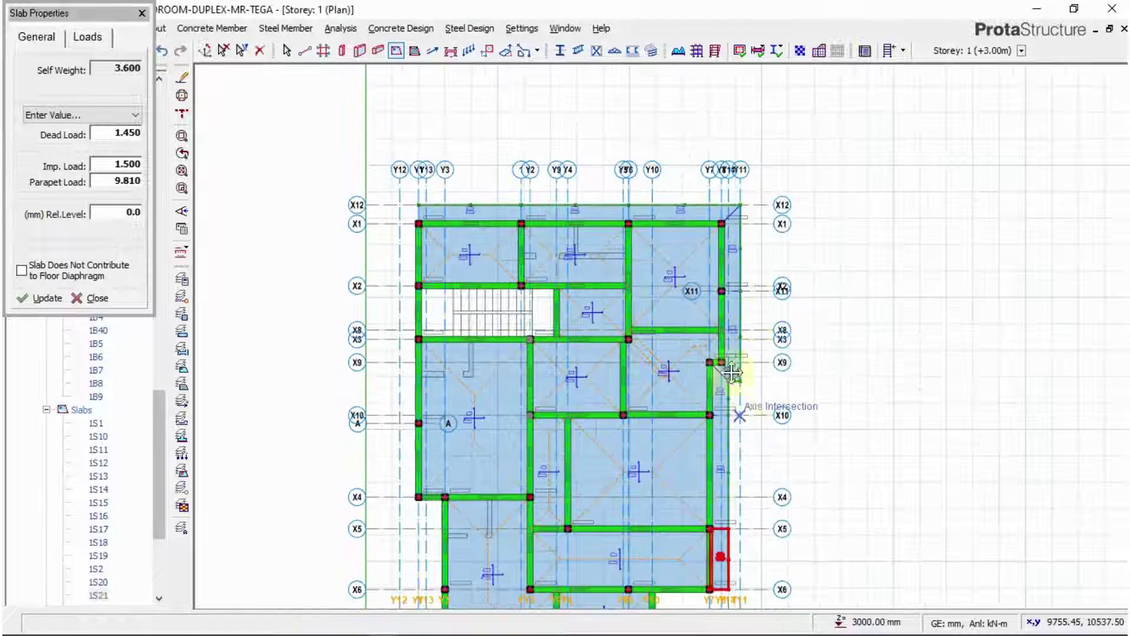
{"action": "middle_click_drag", "start_coordinate": [731, 372], "coordinate": [726, 202]}
{"action": "scroll", "coordinate": [728, 227], "scroll_direction": "up", "scroll_amount": 5}
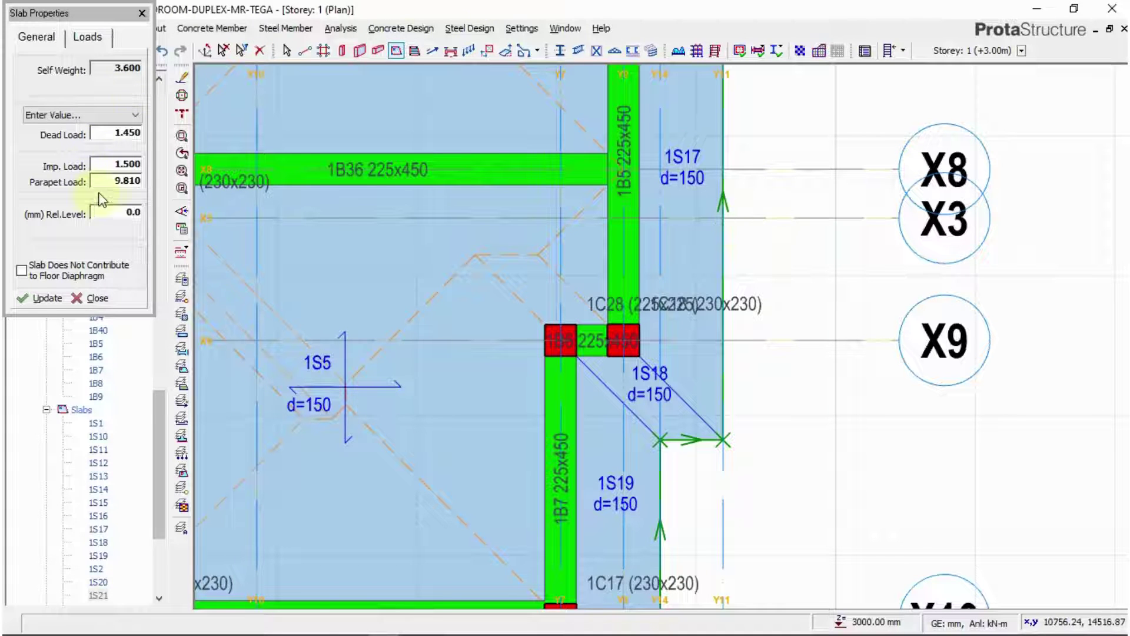
Switch to AutoCAD and examine where the 600 mm overhang starts near the staircase, on both the overhang plan and the floor plan.
{"action": "scroll", "coordinate": [812, 253], "scroll_direction": "down", "scroll_amount": 3}
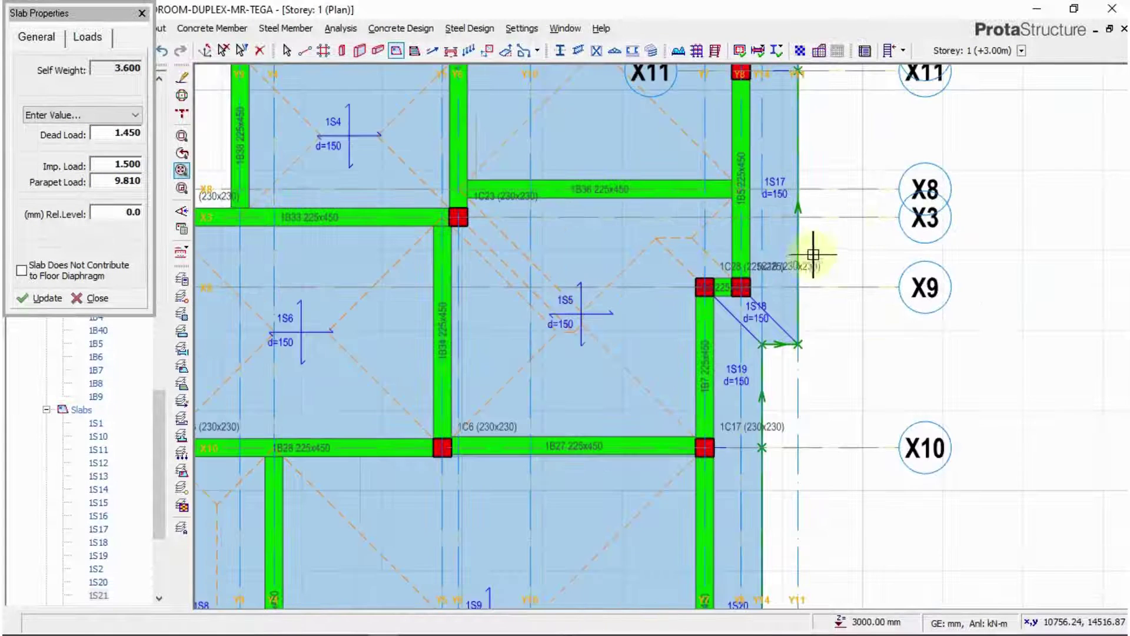
{"action": "scroll", "coordinate": [802, 214], "scroll_direction": "down", "scroll_amount": 5}
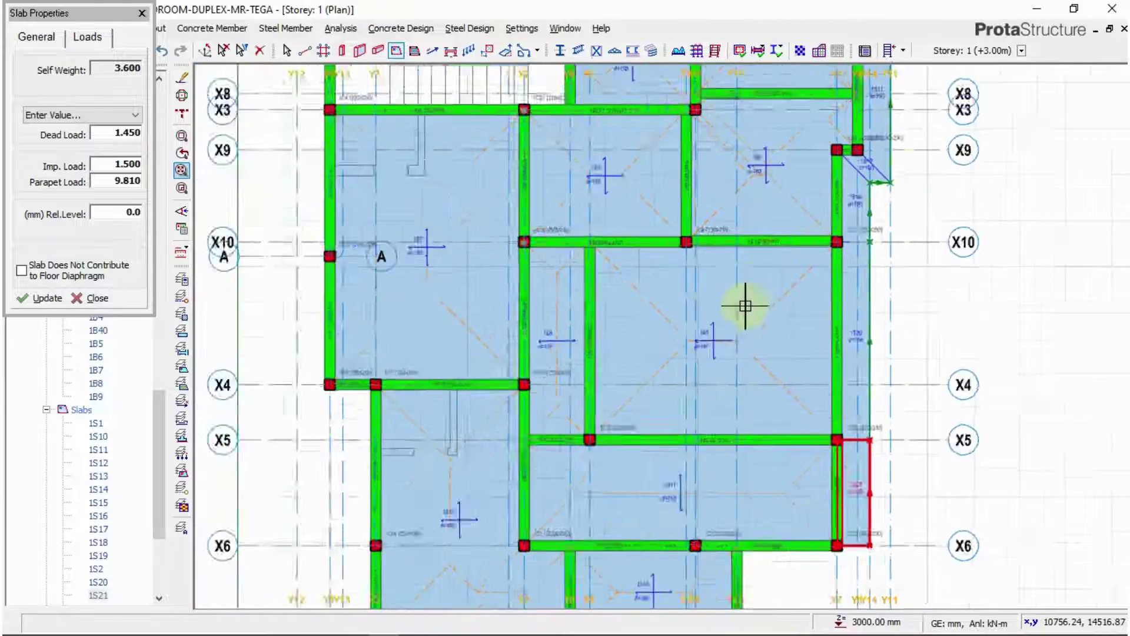
{"action": "scroll", "coordinate": [547, 292], "scroll_direction": "up", "scroll_amount": 3}
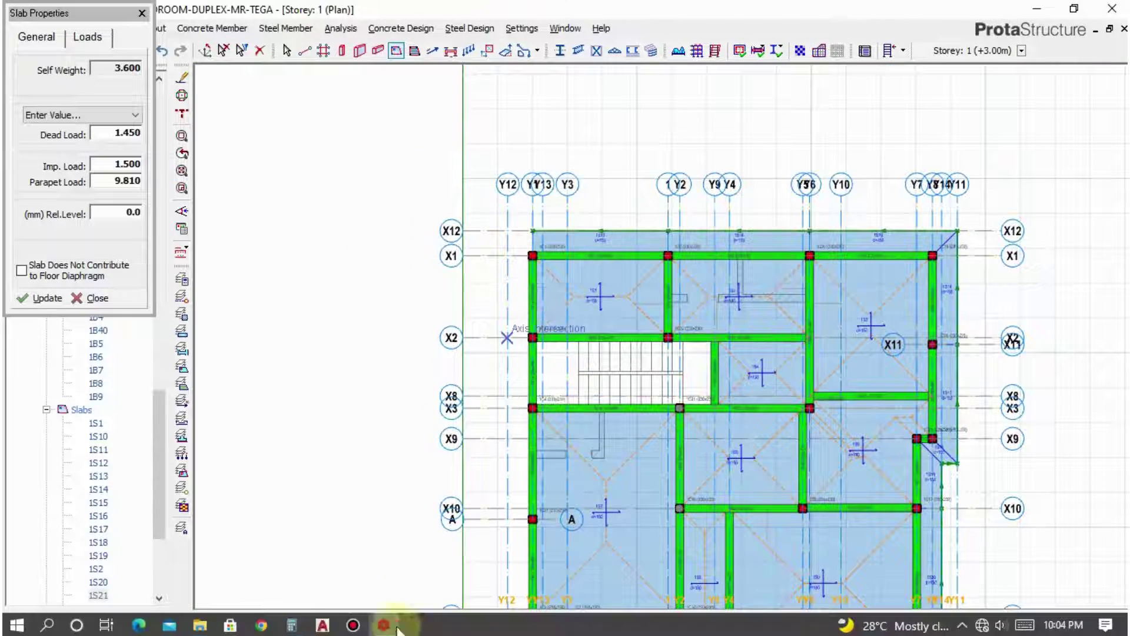
{"action": "left_click", "coordinate": [318, 628]}
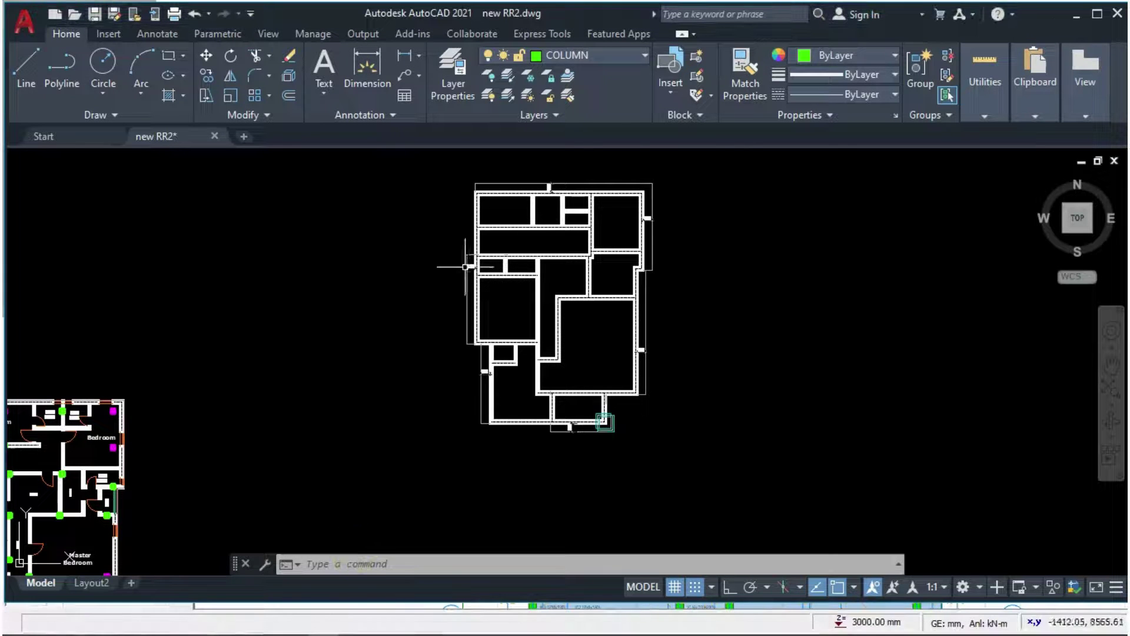
{"action": "scroll", "coordinate": [472, 175], "scroll_direction": "up", "scroll_amount": 4}
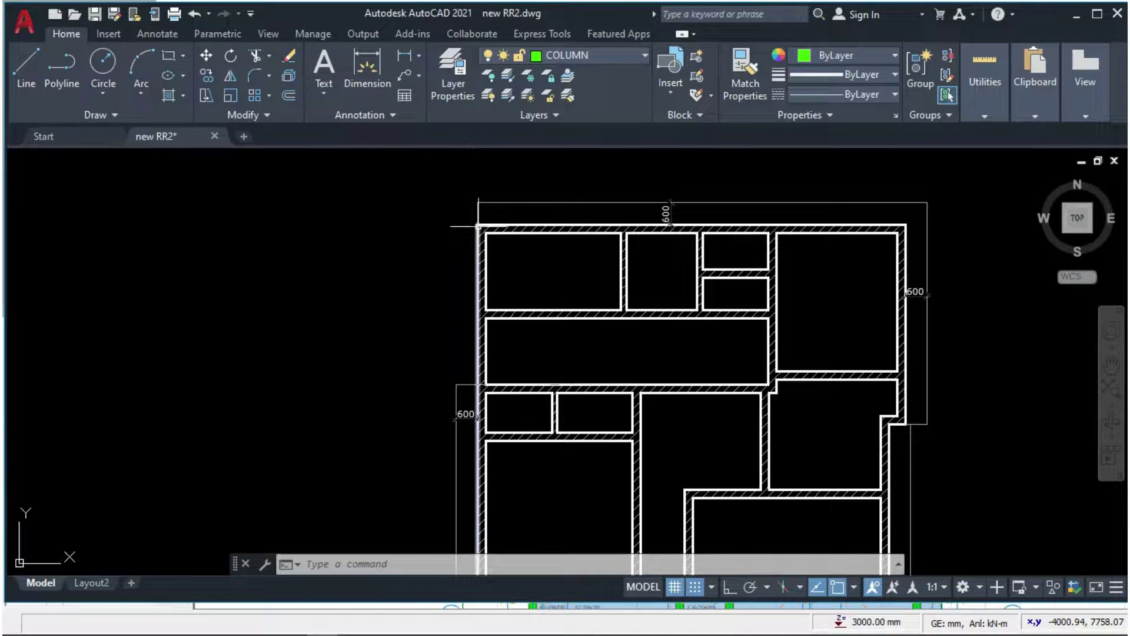
{"action": "scroll", "coordinate": [481, 378], "scroll_direction": "up", "scroll_amount": 2}
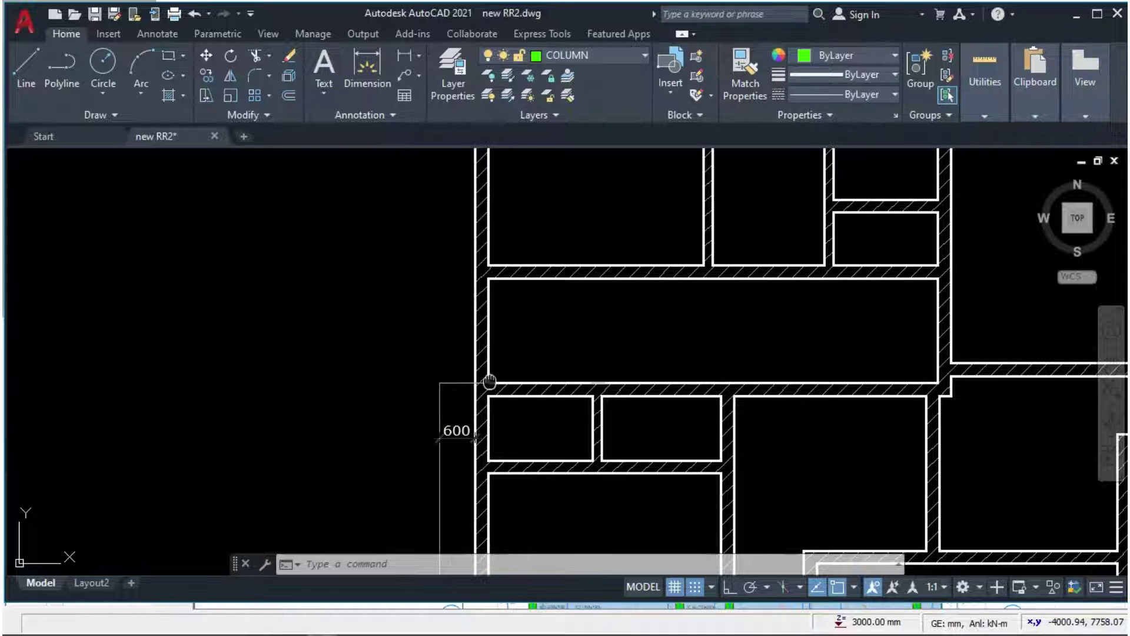
{"action": "middle_click_drag", "start_coordinate": [489, 383], "coordinate": [477, 282]}
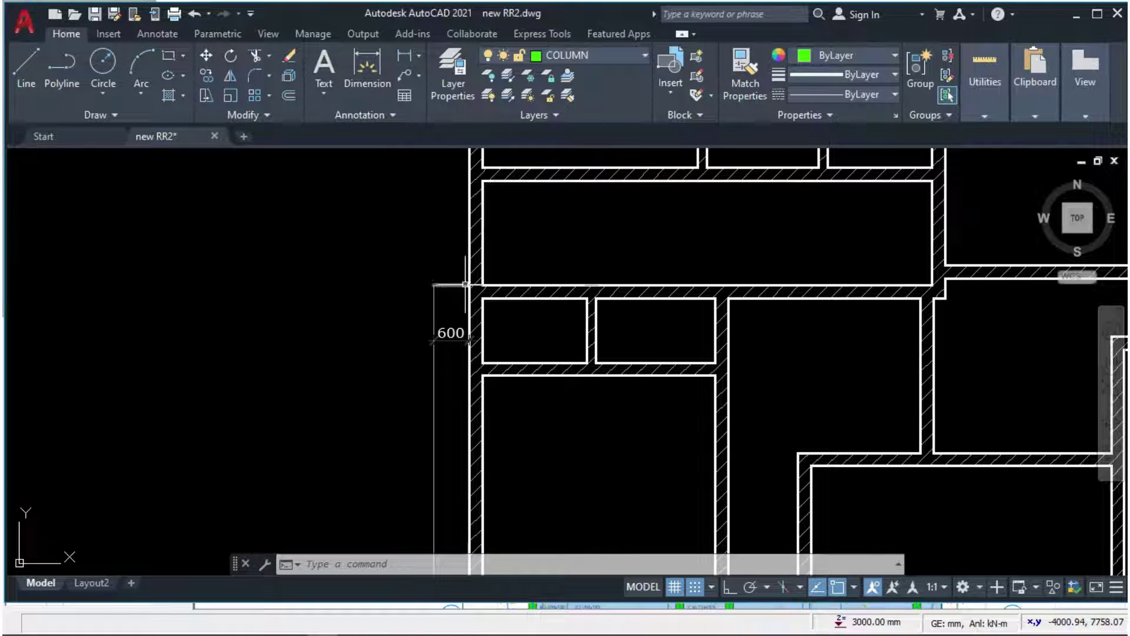
{"action": "scroll", "coordinate": [465, 284], "scroll_direction": "down", "scroll_amount": 5}
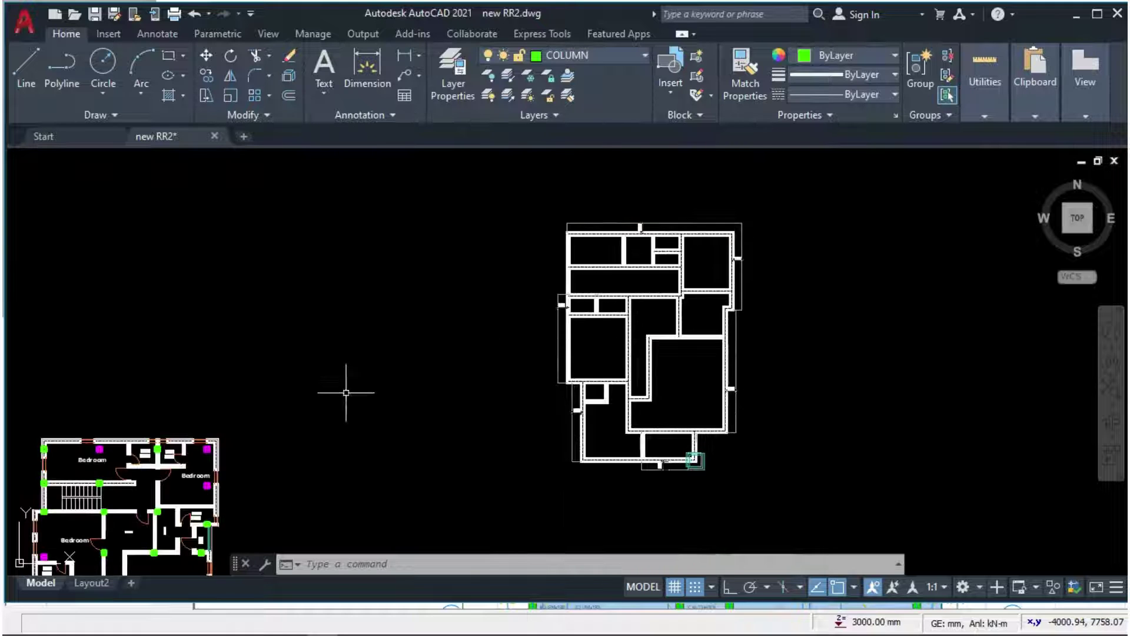
{"action": "scroll", "coordinate": [37, 513], "scroll_direction": "up", "scroll_amount": 3}
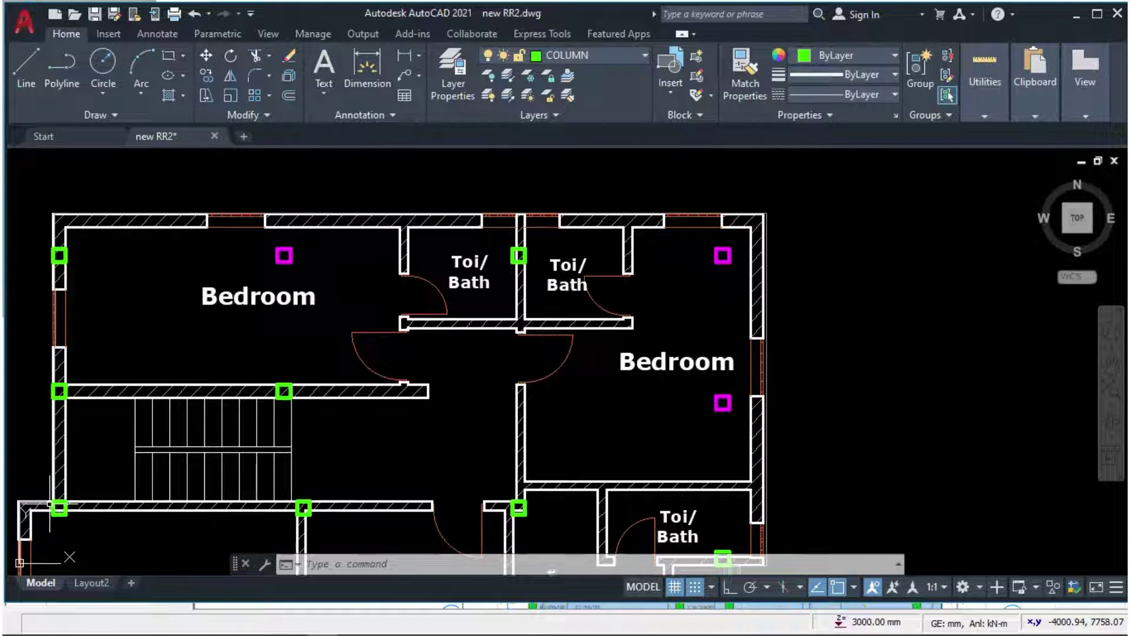
{"action": "scroll", "coordinate": [50, 504], "scroll_direction": "down", "scroll_amount": 2}
{"action": "middle_click_drag", "start_coordinate": [49, 504], "coordinate": [188, 407]}
{"action": "scroll", "coordinate": [202, 433], "scroll_direction": "down", "scroll_amount": 2}
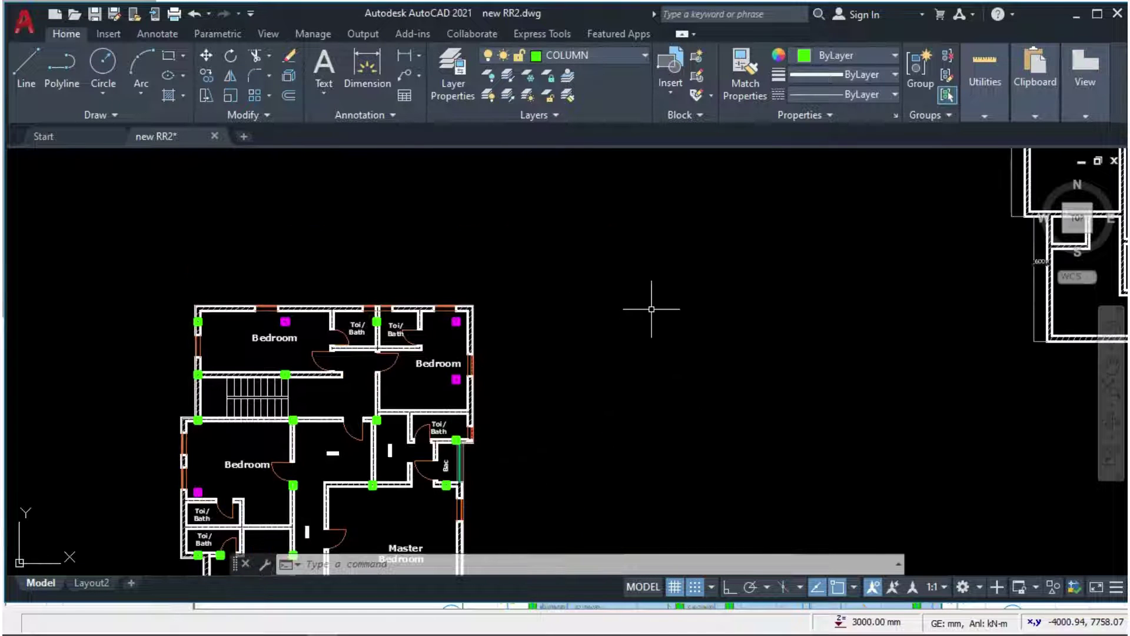
{"action": "middle_click_drag", "start_coordinate": [862, 239], "coordinate": [599, 416]}
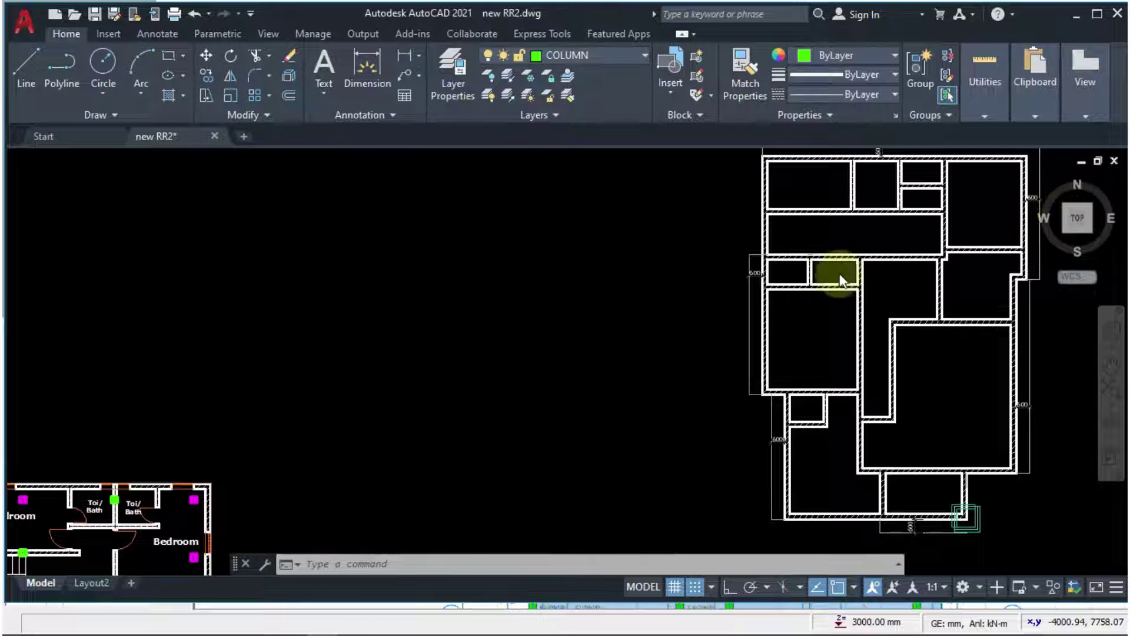
{"action": "right_click", "coordinate": [746, 396]}
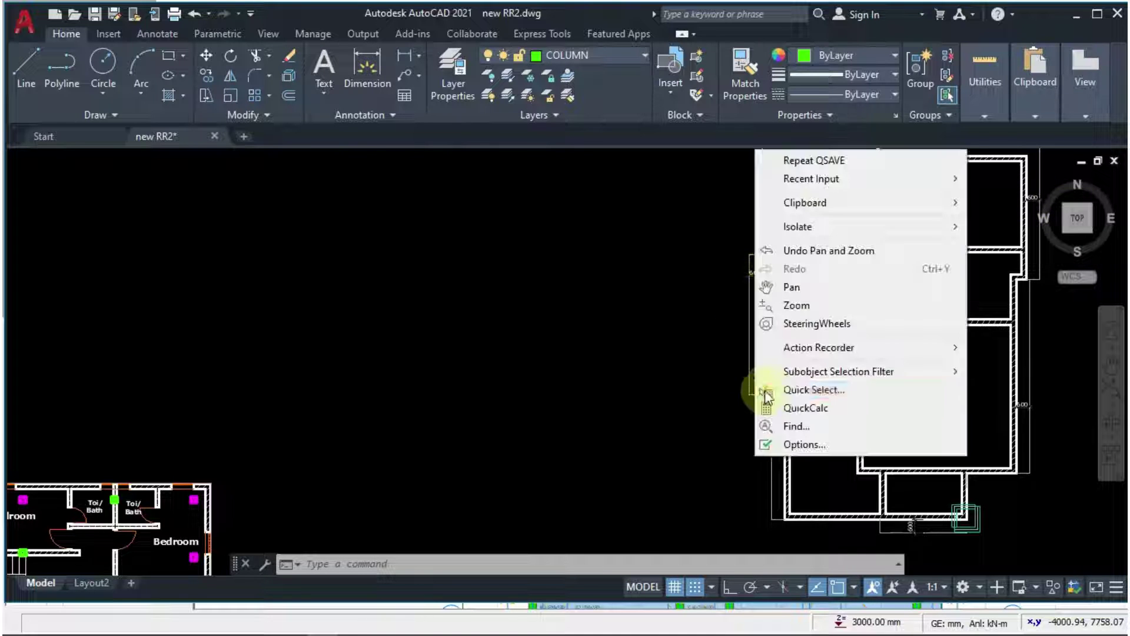
{"action": "right_click", "coordinate": [702, 396]}
{"action": "key", "text": "Escape"}
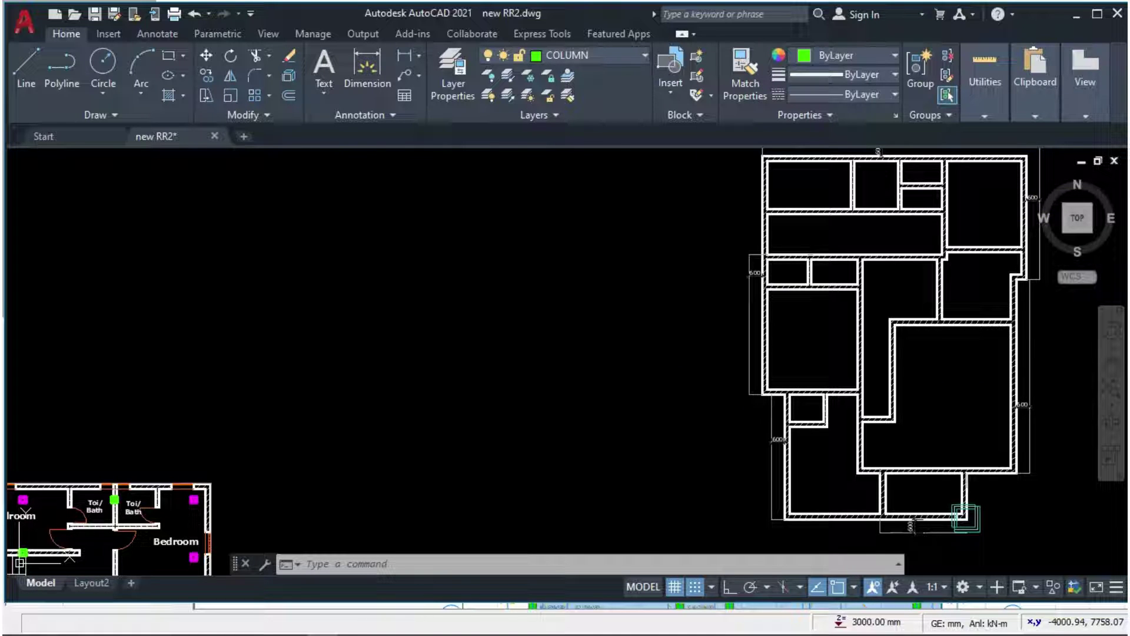
{"action": "right_click", "coordinate": [707, 392]}
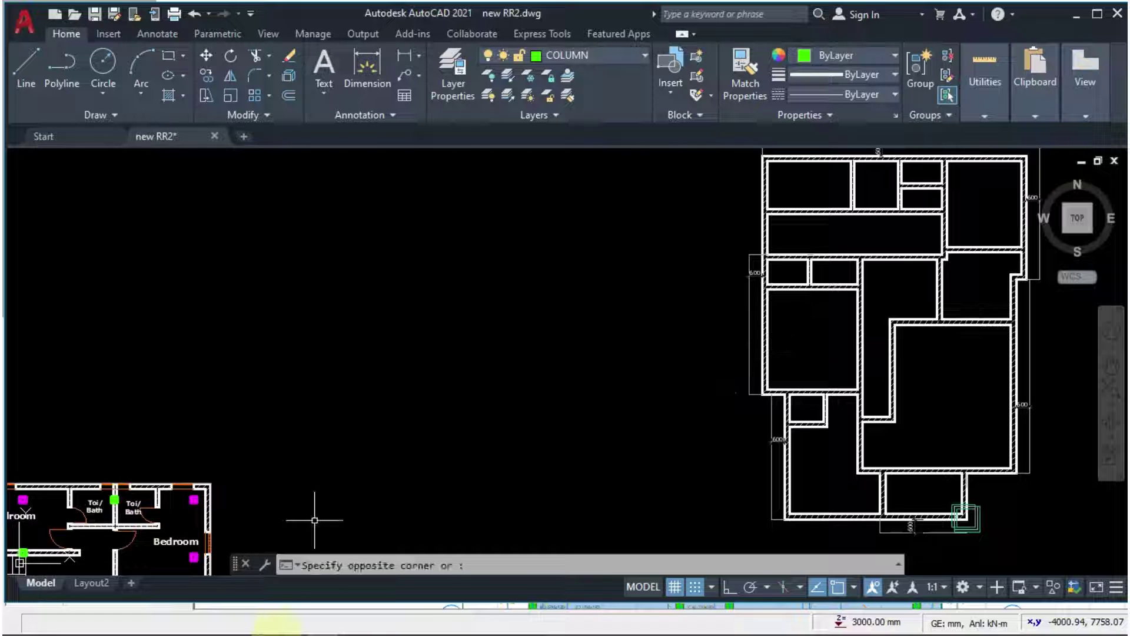
{"action": "key", "text": "Escape"}
Return to ProtaStructure and insert a cantilever slab outside beam 1B18, between columns 1C4 and 1C27, reaching out to axis Y12.
{"action": "left_click", "coordinate": [383, 623]}
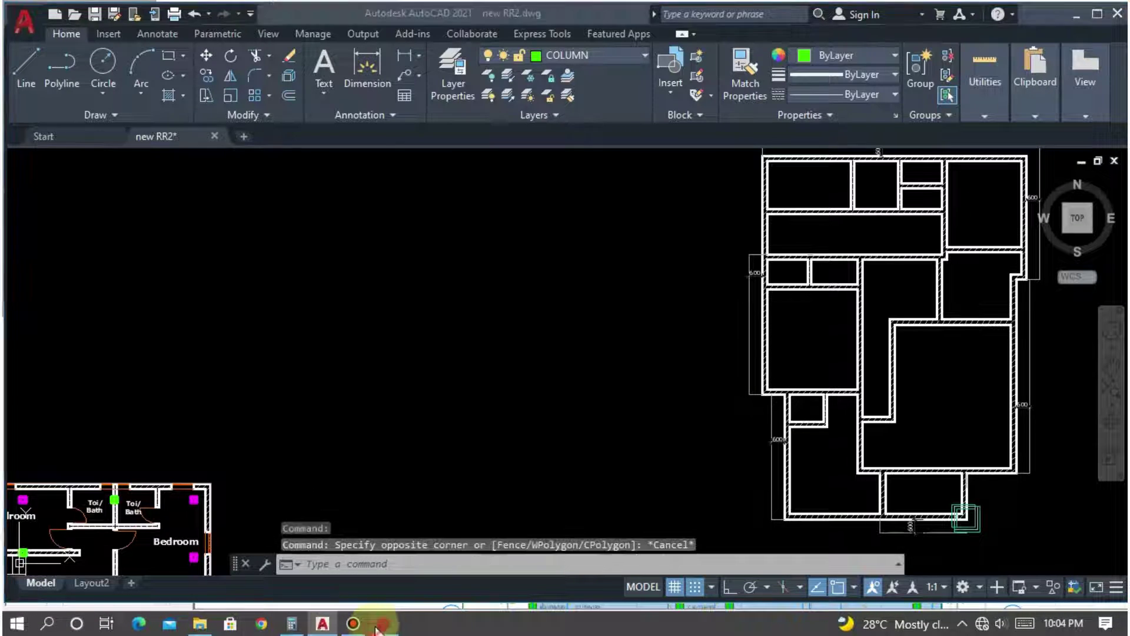
{"action": "scroll", "coordinate": [532, 382], "scroll_direction": "up", "scroll_amount": 5}
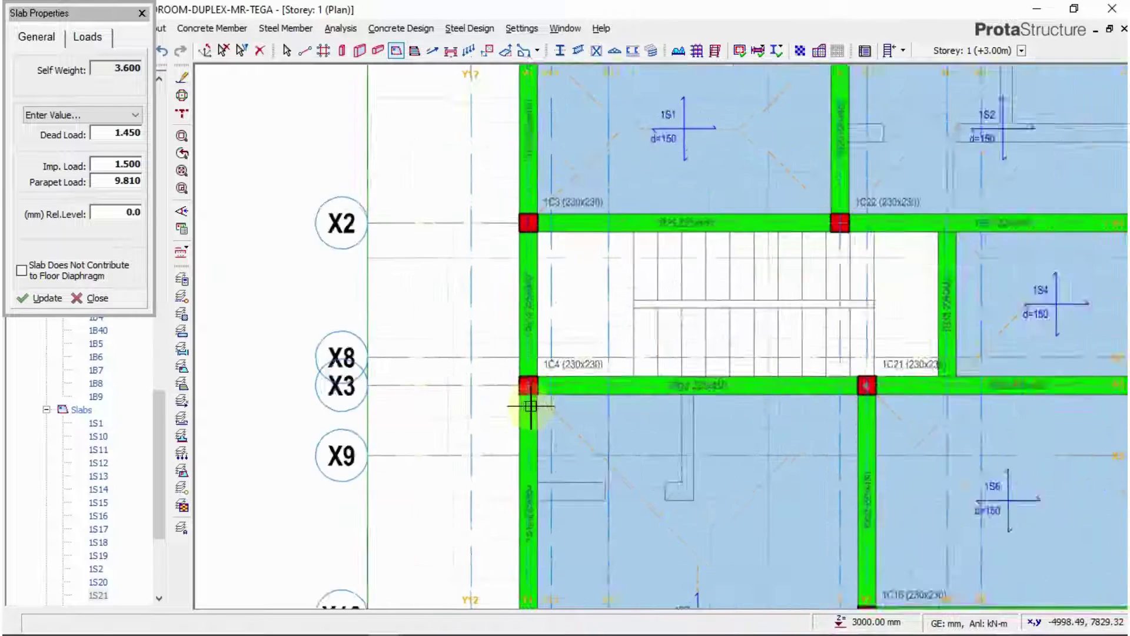
{"action": "scroll", "coordinate": [545, 177], "scroll_direction": "down", "scroll_amount": 4}
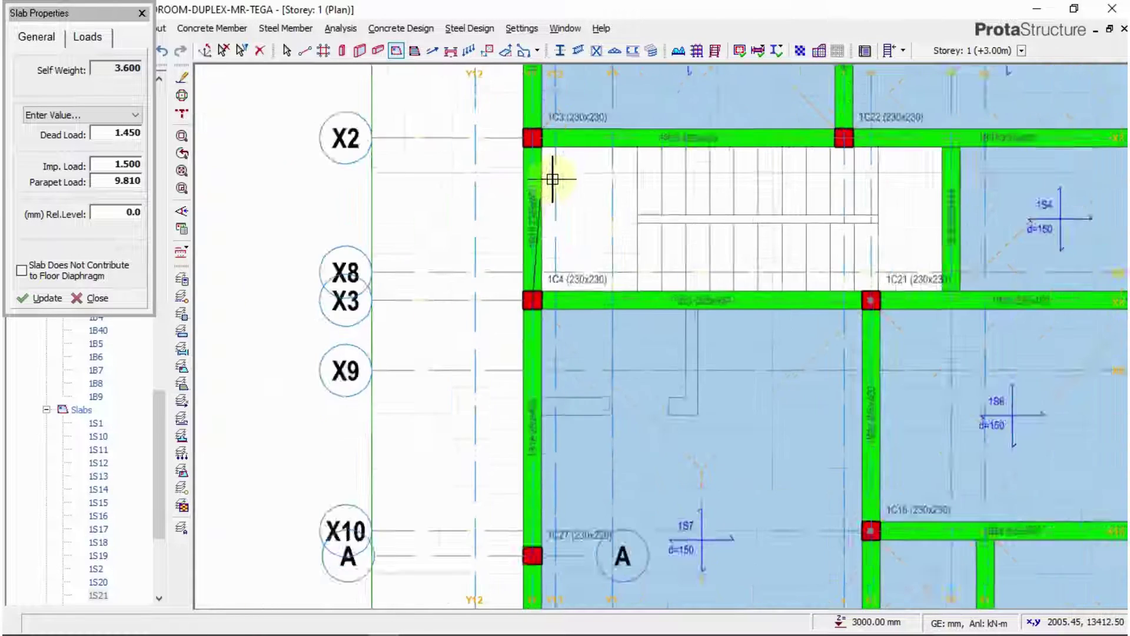
{"action": "scroll", "coordinate": [538, 399], "scroll_direction": "up", "scroll_amount": 1}
{"action": "scroll", "coordinate": [537, 399], "scroll_direction": "up", "scroll_amount": 1}
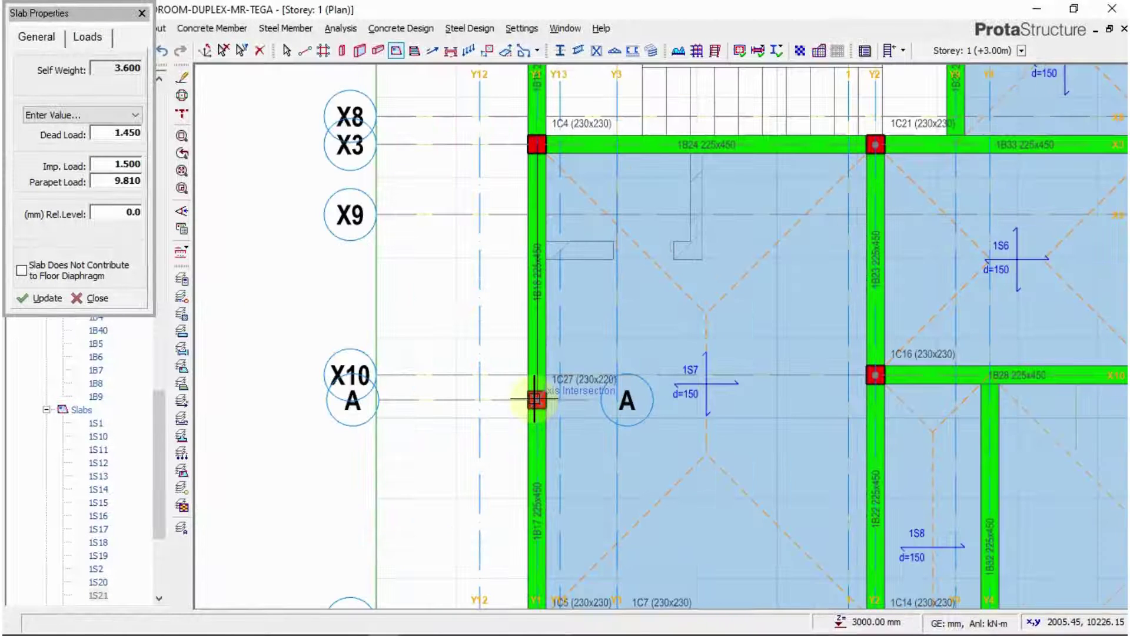
{"action": "left_click", "coordinate": [535, 399]}
{"action": "left_click", "coordinate": [465, 379]}
Insert a cantilever slab outside beam 1B17, between columns 1C27 and 1C5, reaching out to axis Y12.
{"action": "scroll", "coordinate": [537, 320], "scroll_direction": "down", "scroll_amount": 2}
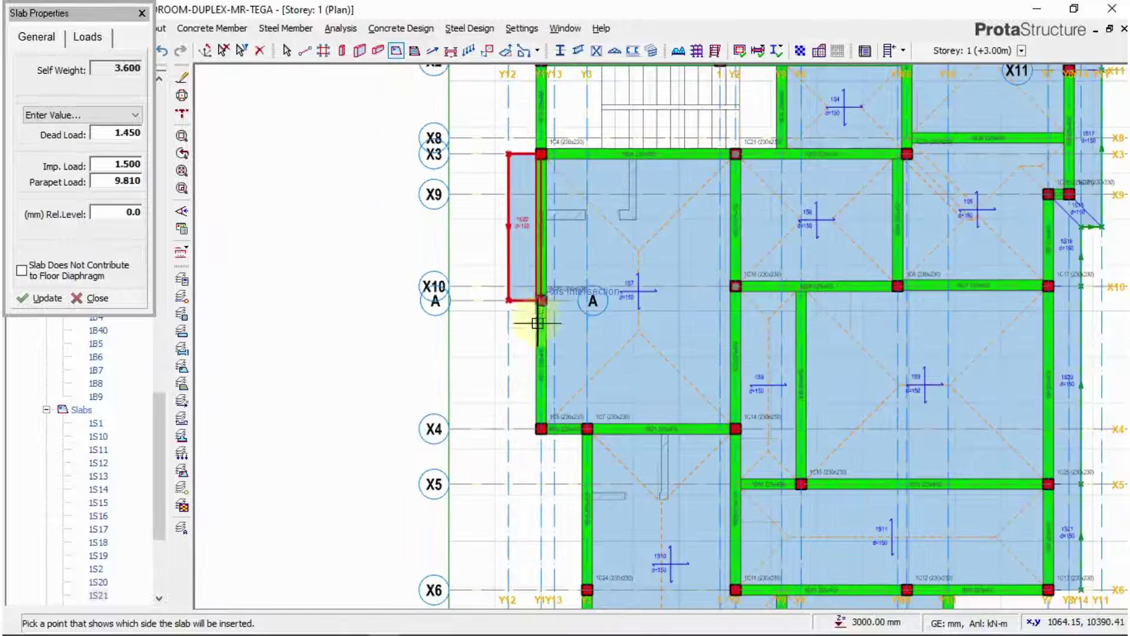
{"action": "scroll", "coordinate": [537, 298], "scroll_direction": "up", "scroll_amount": 1}
{"action": "left_click", "coordinate": [540, 467]}
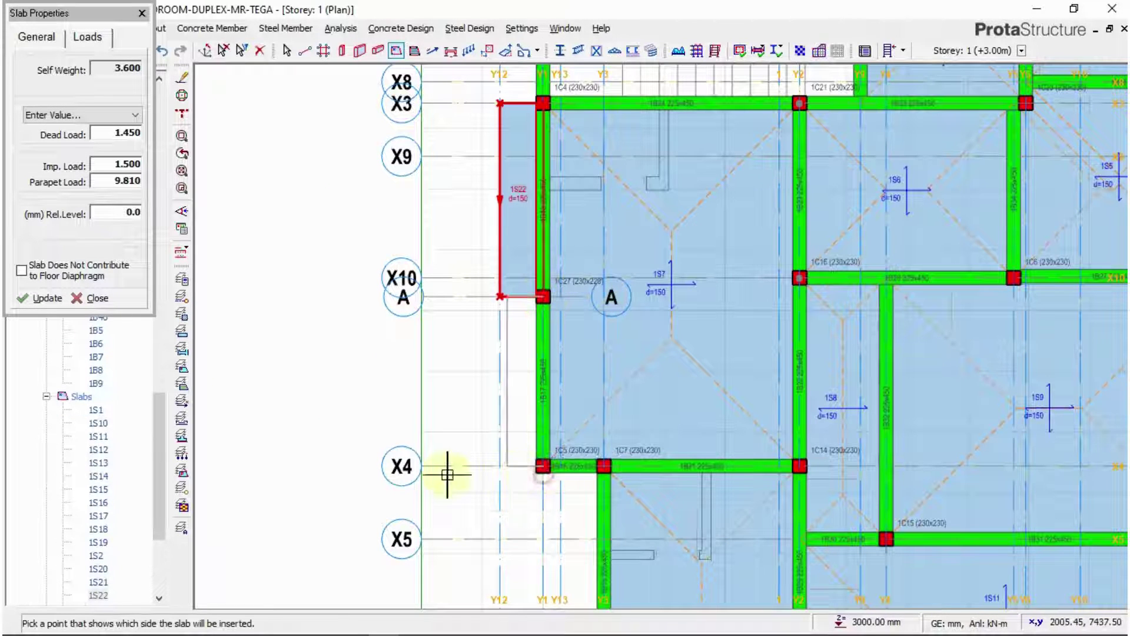
{"action": "left_click", "coordinate": [461, 471]}
Insert a cantilever slab outside the short beam 1B16 on axis X4, between columns 1C7 and 1C5.
{"action": "middle_click_drag", "start_coordinate": [559, 462], "coordinate": [539, 218]}
{"action": "scroll", "coordinate": [539, 219], "scroll_direction": "up", "scroll_amount": 2}
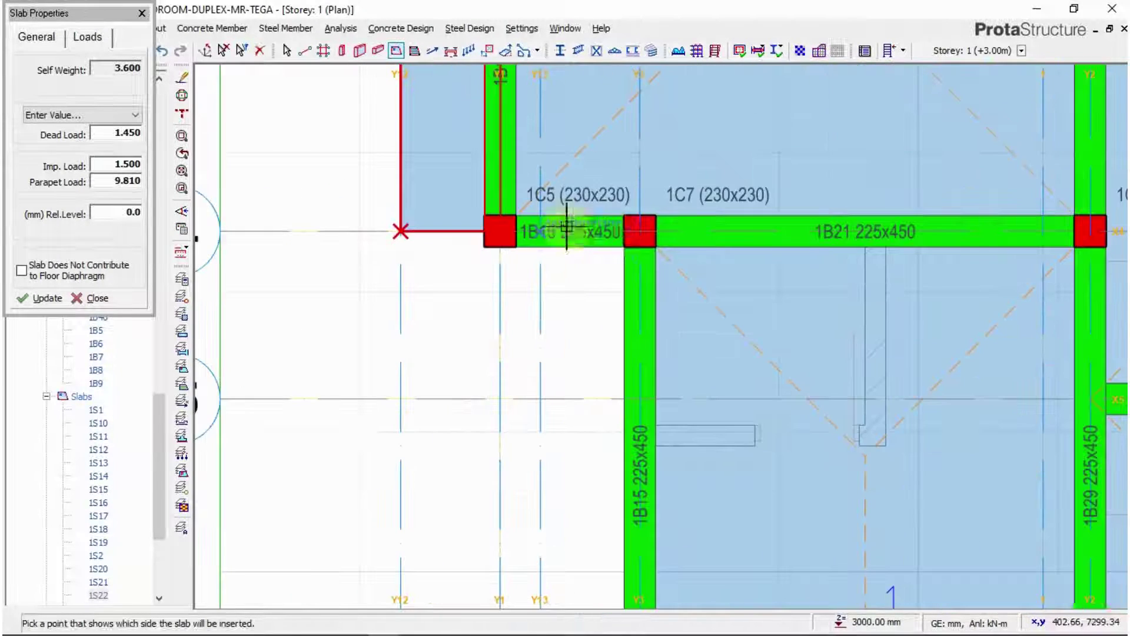
{"action": "left_click", "coordinate": [647, 233]}
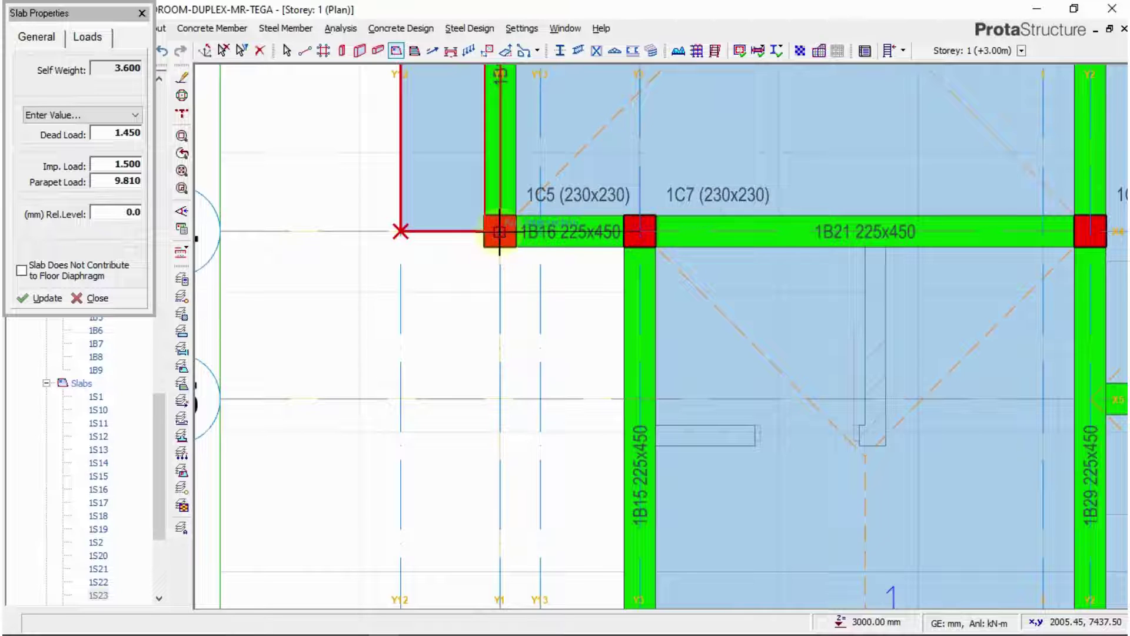
{"action": "left_click", "coordinate": [496, 232]}
{"action": "scroll", "coordinate": [538, 217], "scroll_direction": "down", "scroll_amount": 2}
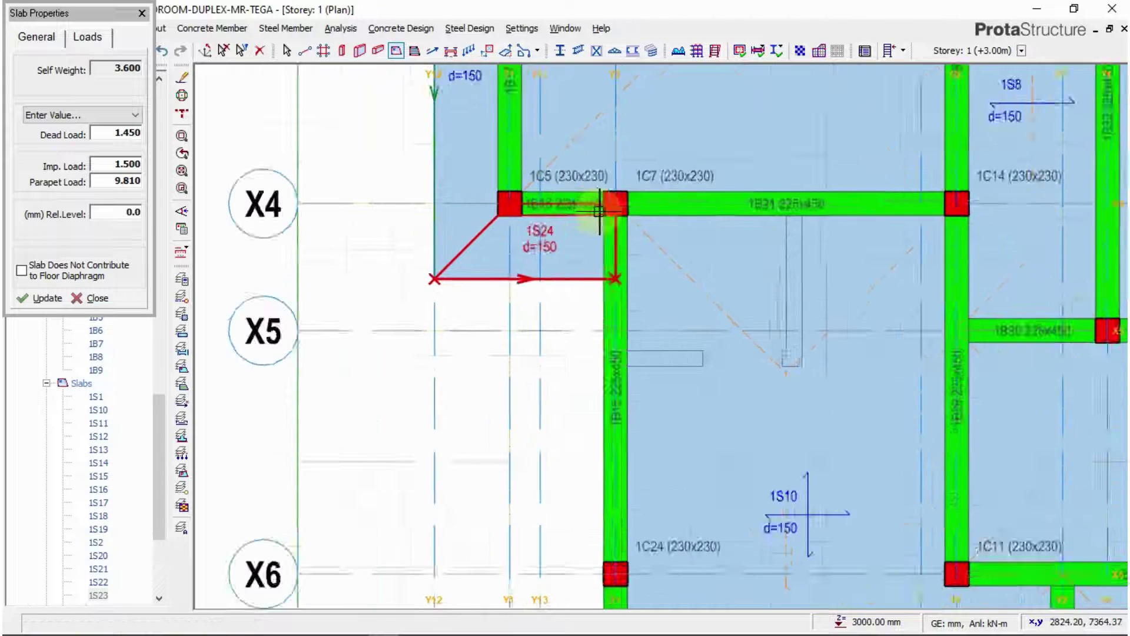
Insert a cantilever slab outside beam 1B15, between columns 1C7 and 1C24, reaching out to axis Y13.
{"action": "scroll", "coordinate": [605, 214], "scroll_direction": "up", "scroll_amount": 2}
{"action": "left_click", "coordinate": [617, 202]}
{"action": "scroll", "coordinate": [617, 189], "scroll_direction": "down", "scroll_amount": 2}
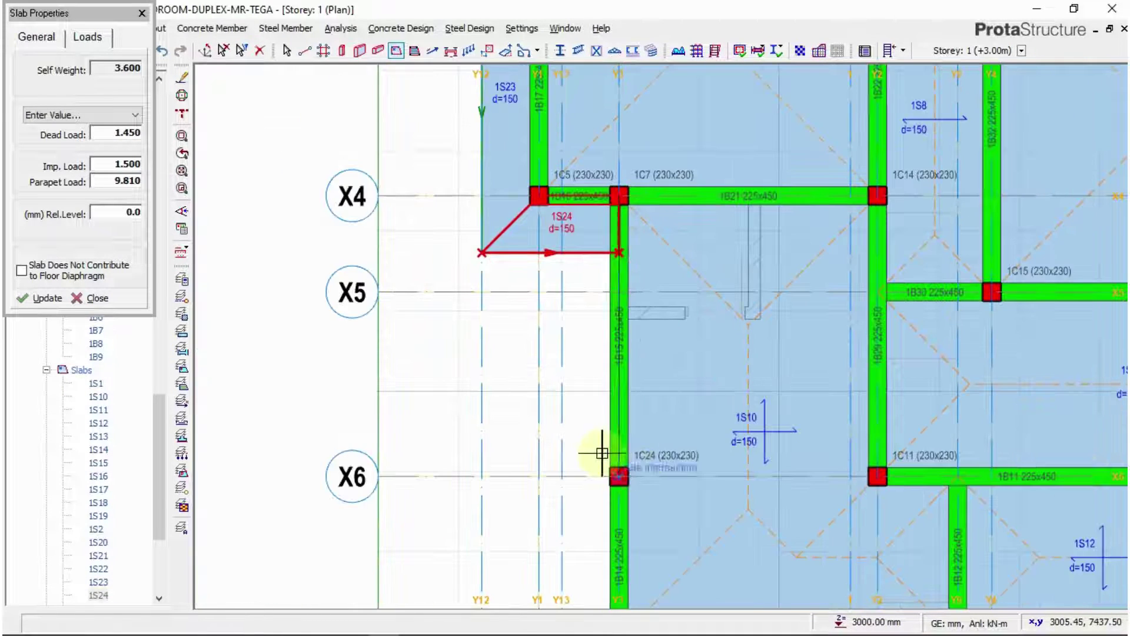
{"action": "left_click", "coordinate": [618, 475]}
{"action": "left_click", "coordinate": [548, 451]}
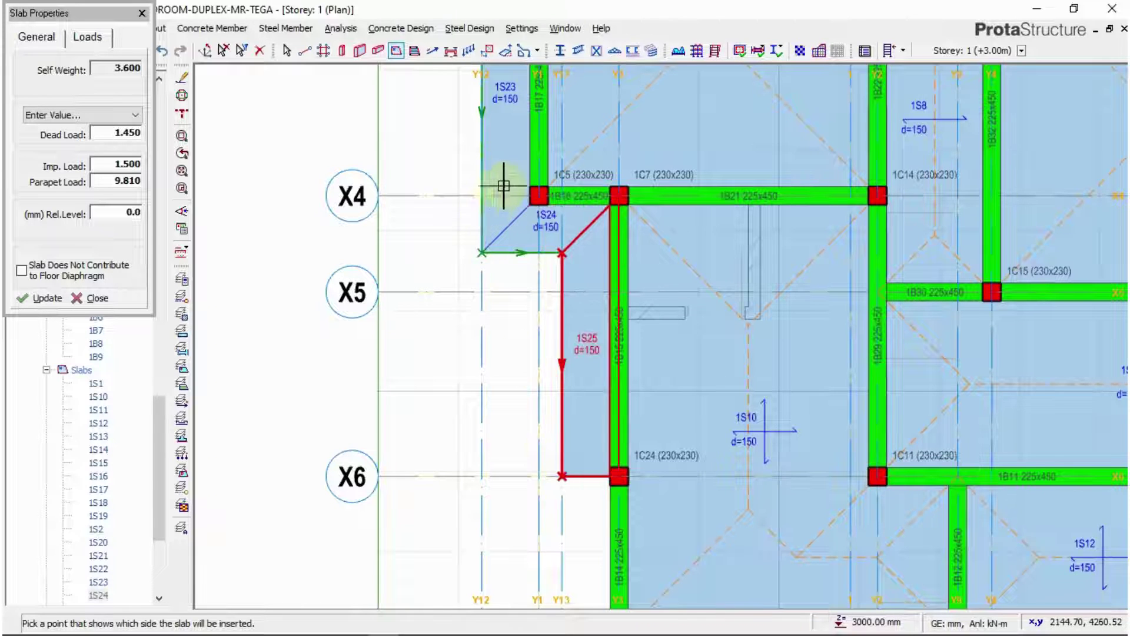
Check in the AutoCAD overhang plan how far the 600 mm overhang runs along the wall towards the building's lower-left corner.
{"action": "scroll", "coordinate": [504, 182], "scroll_direction": "down", "scroll_amount": 3}
{"action": "scroll", "coordinate": [585, 436], "scroll_direction": "up", "scroll_amount": 2}
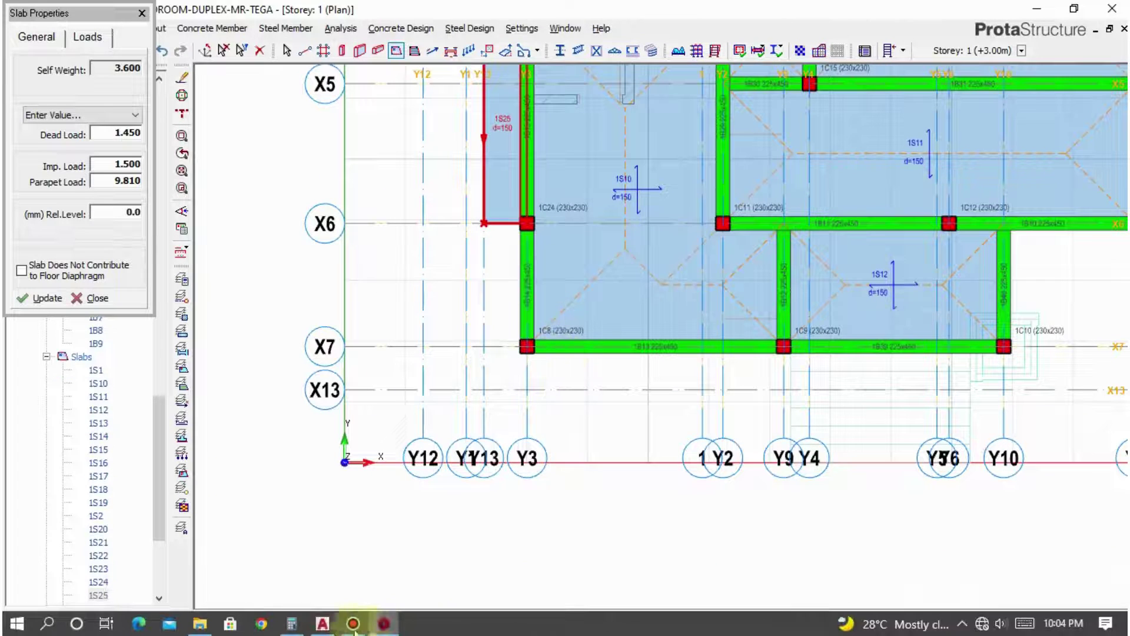
{"action": "left_click", "coordinate": [330, 625]}
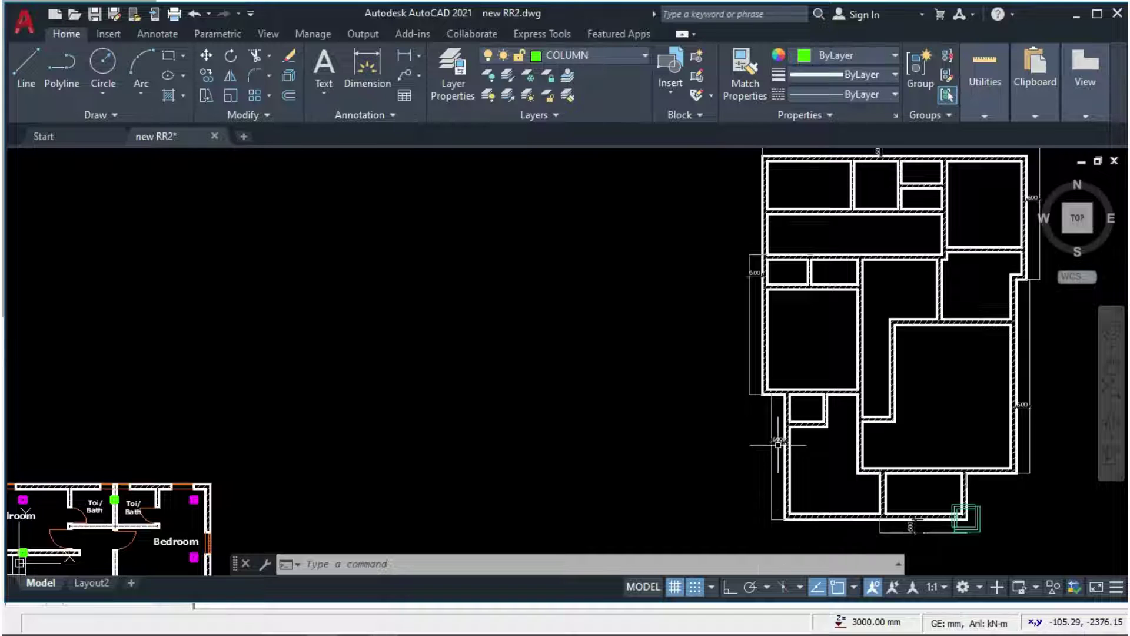
{"action": "scroll", "coordinate": [778, 444], "scroll_direction": "up", "scroll_amount": 3}
{"action": "scroll", "coordinate": [789, 301], "scroll_direction": "down", "scroll_amount": 1}
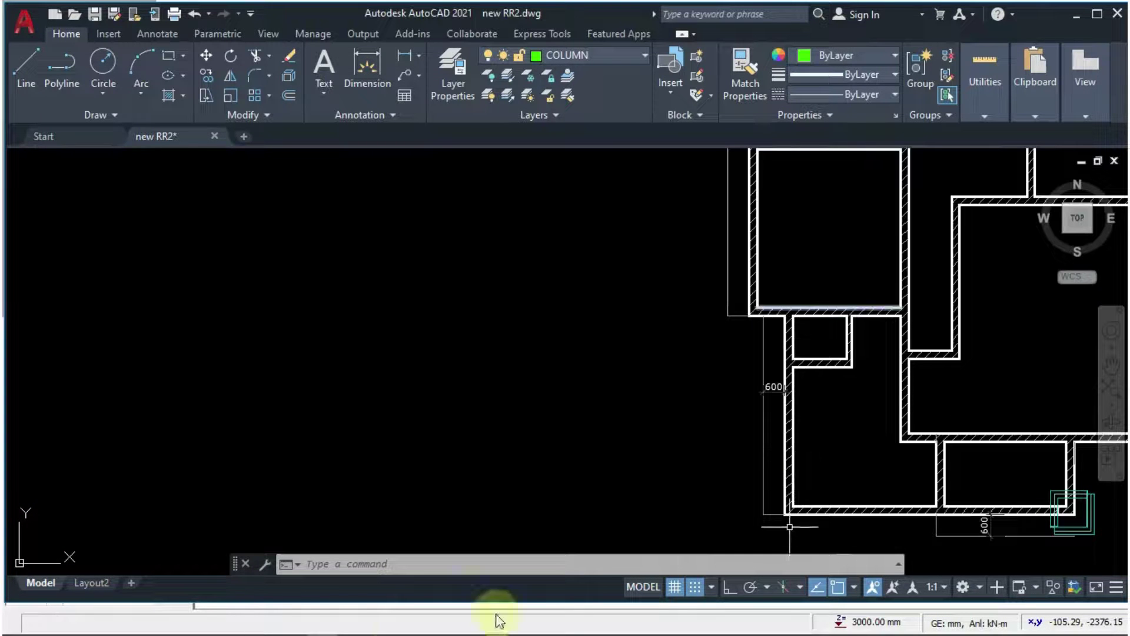
Return to ProtaStructure and insert a cantilever slab outside beam 1B14, between columns 1C24 and 1C8, reaching out to axis Y13.
{"action": "left_click", "coordinate": [353, 625]}
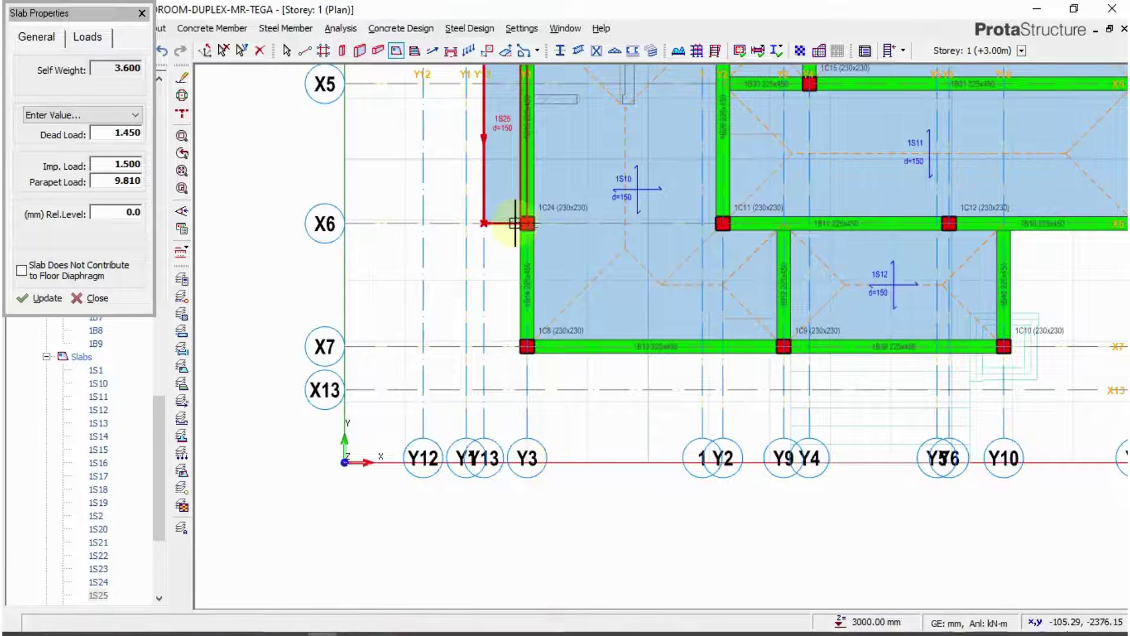
{"action": "left_click", "coordinate": [527, 346]}
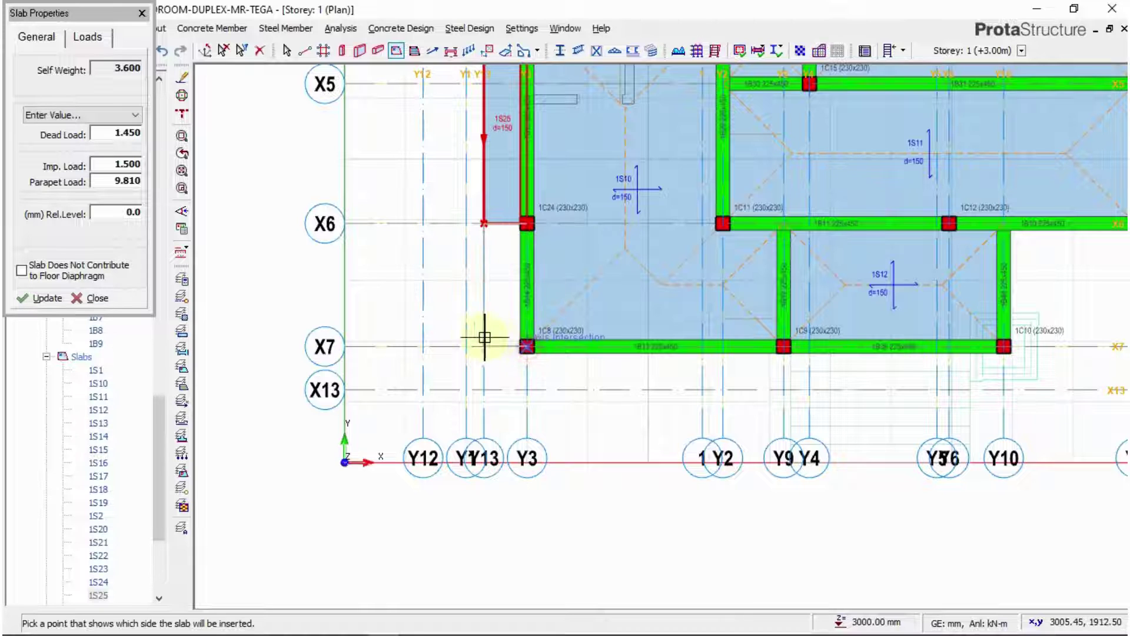
{"action": "left_click", "coordinate": [484, 415]}
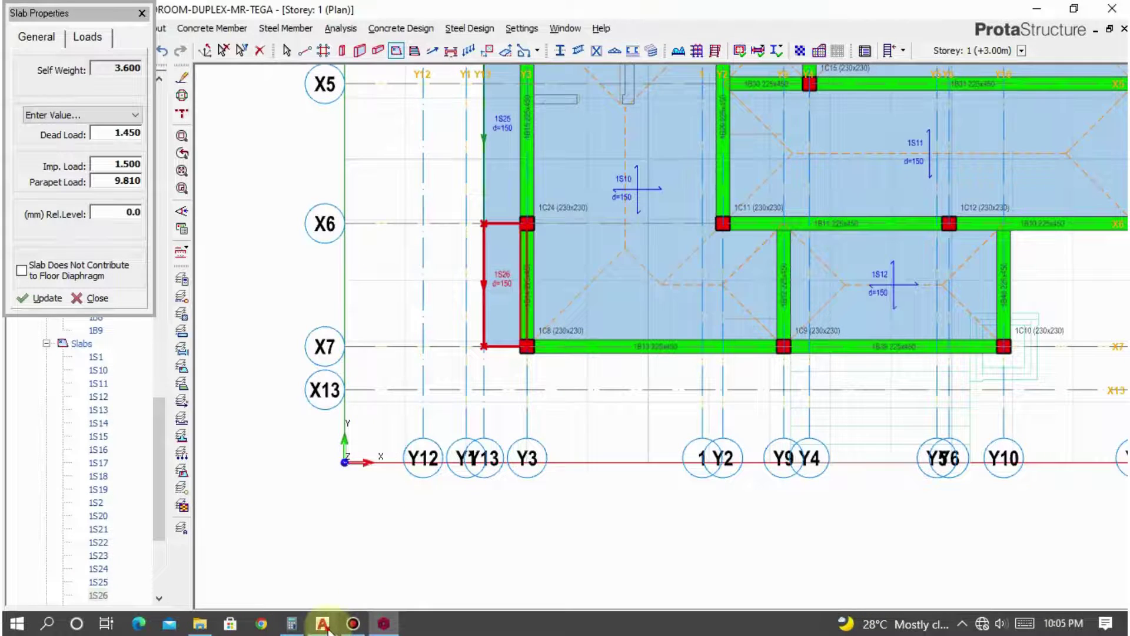
Compare the inserted cantilever slabs with the AutoCAD overhang outline, examining the 600 mm overhang along the lowest wall.
{"action": "left_click", "coordinate": [322, 624]}
{"action": "scroll", "coordinate": [601, 372], "scroll_direction": "down", "scroll_amount": 3}
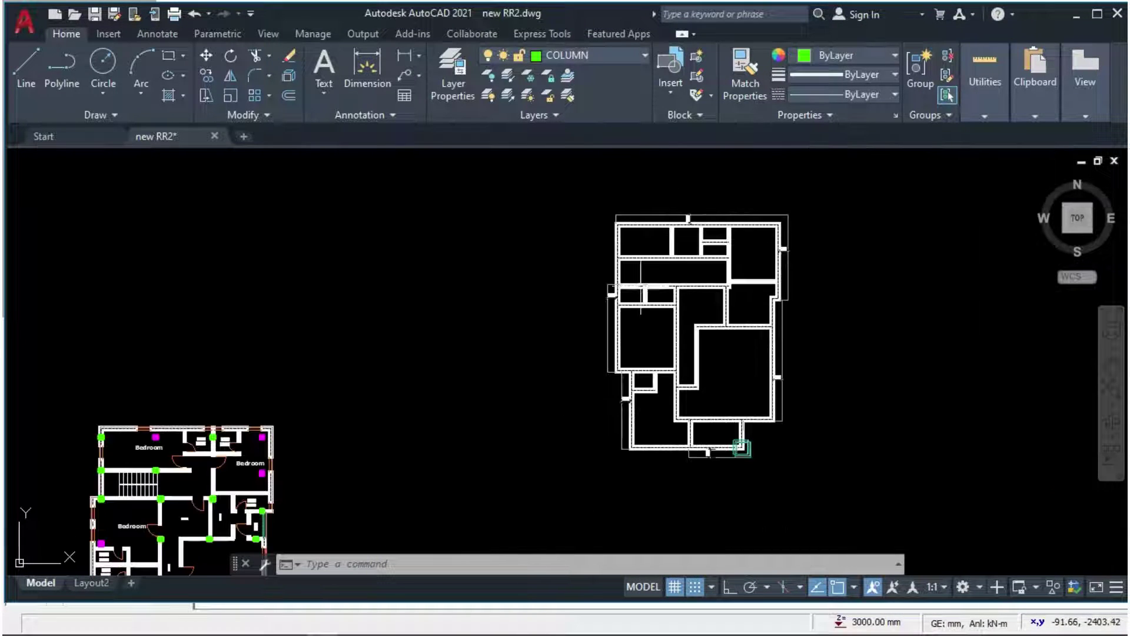
{"action": "scroll", "coordinate": [681, 457], "scroll_direction": "up", "scroll_amount": 3}
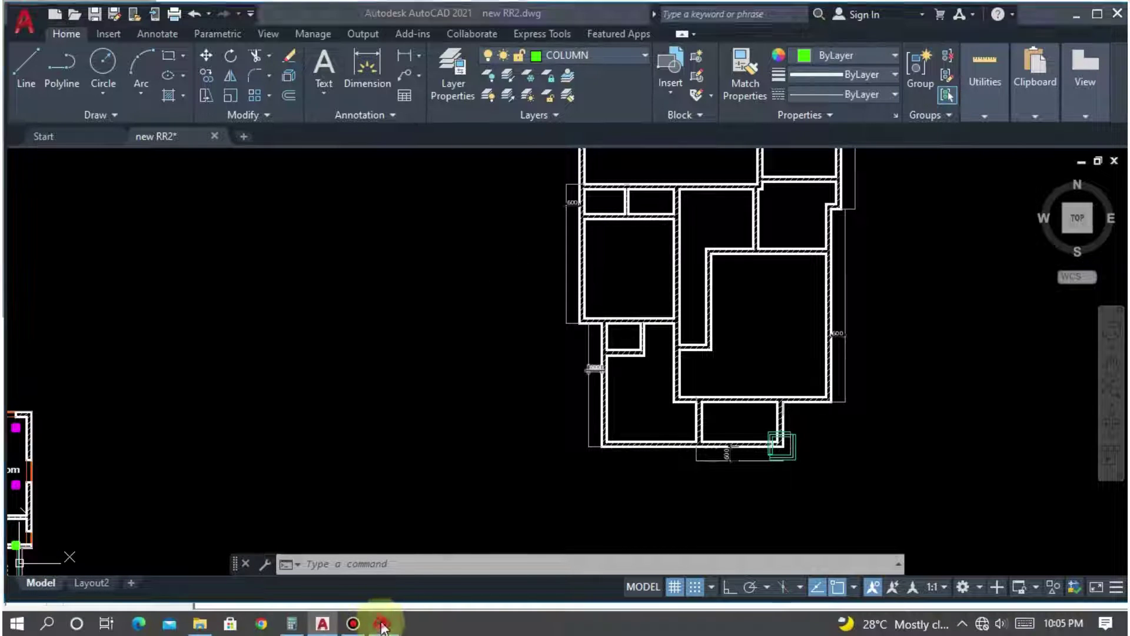
{"action": "left_click", "coordinate": [373, 615]}
{"action": "scroll", "coordinate": [557, 259], "scroll_direction": "down", "scroll_amount": 3}
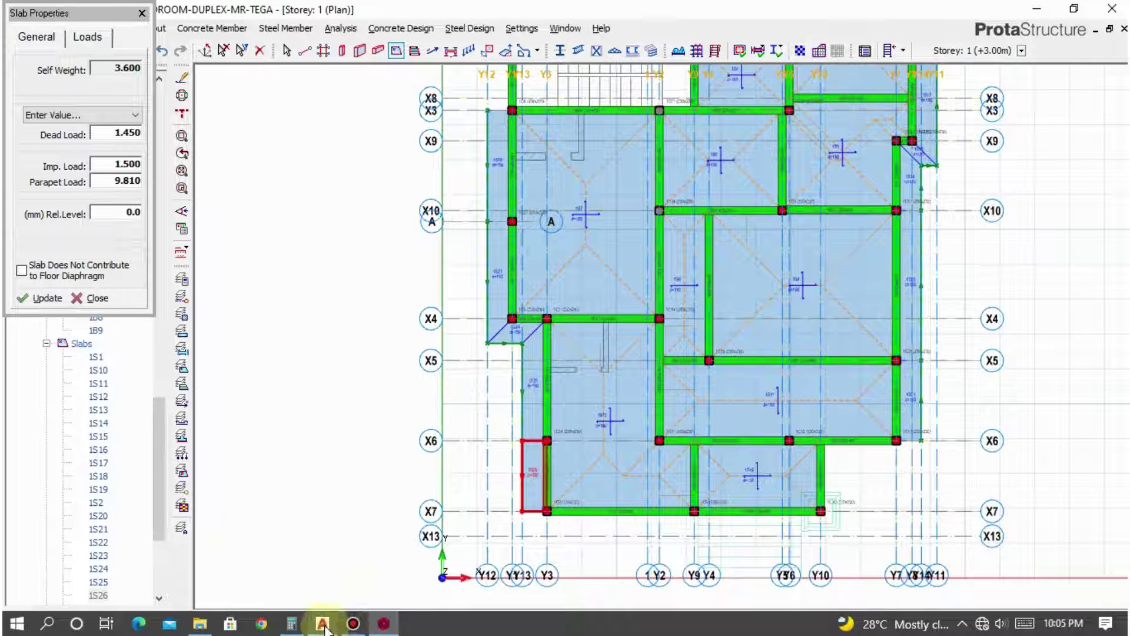
{"action": "left_click", "coordinate": [324, 629]}
{"action": "scroll", "coordinate": [774, 483], "scroll_direction": "up", "scroll_amount": 5}
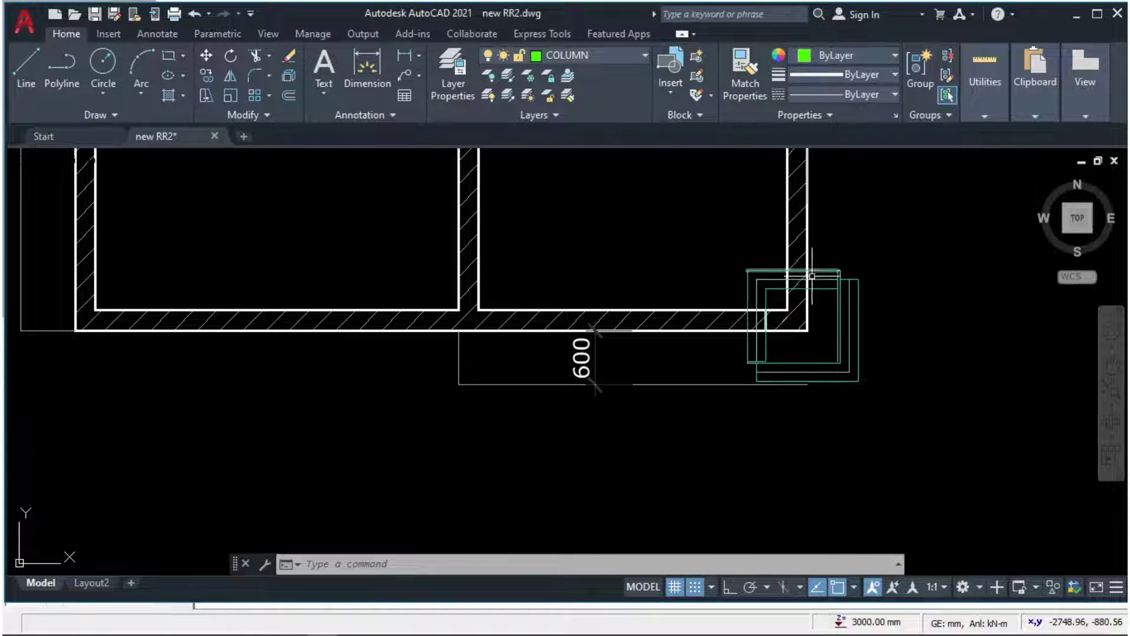
Return to ProtaStructure and insert a cantilever slab outside beam 1B39, between columns 1C9 and 1C10, reaching out to axis X13.
{"action": "scroll", "coordinate": [639, 478], "scroll_direction": "down", "scroll_amount": 3}
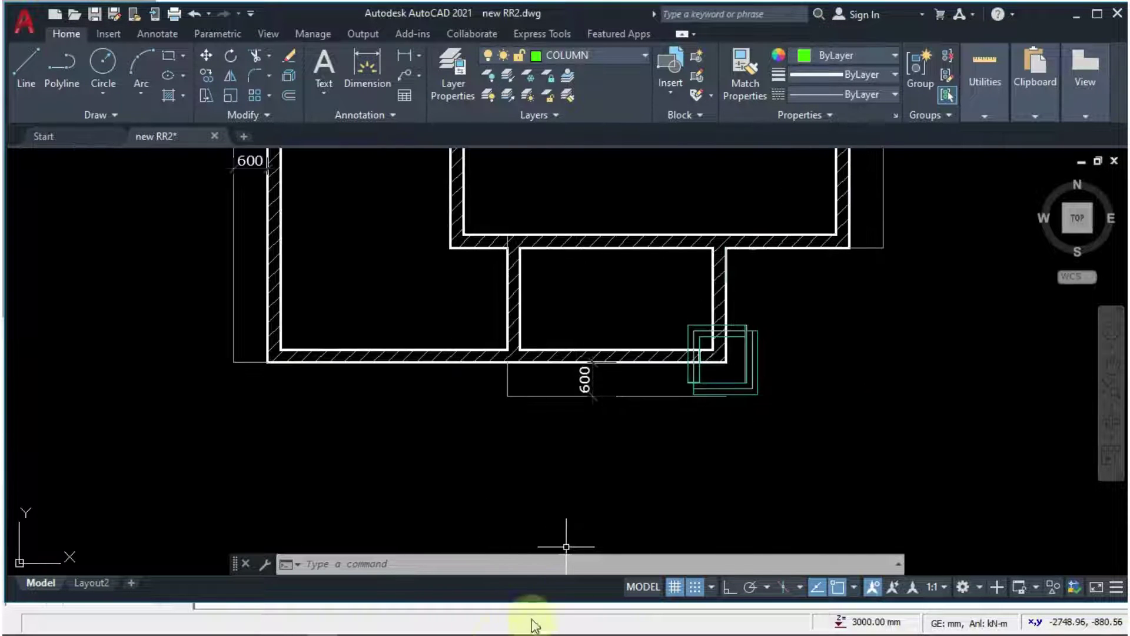
{"action": "mouse_move", "coordinate": [410, 623]}
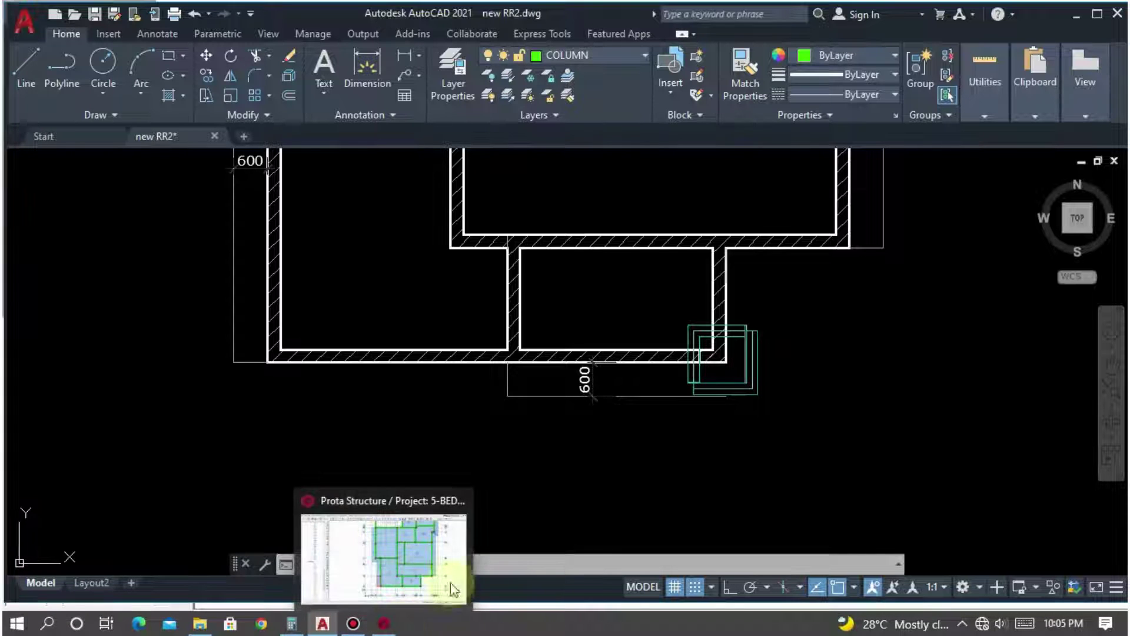
{"action": "left_click", "coordinate": [384, 625]}
{"action": "scroll", "coordinate": [788, 512], "scroll_direction": "down", "scroll_amount": 1}
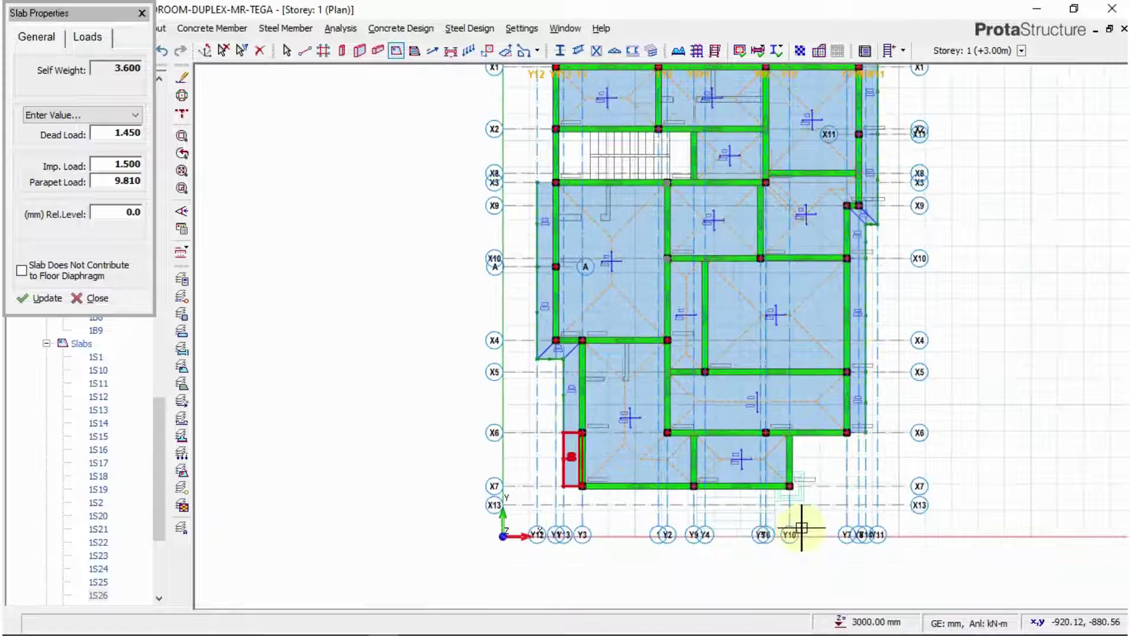
{"action": "scroll", "coordinate": [802, 527], "scroll_direction": "up", "scroll_amount": 3}
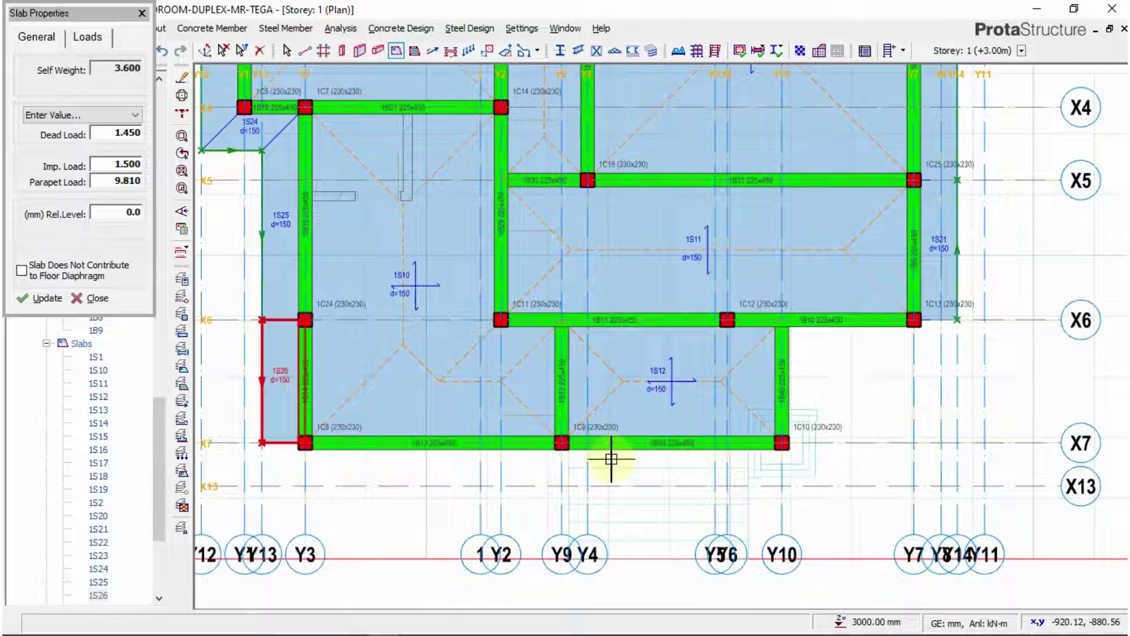
{"action": "scroll", "coordinate": [611, 459], "scroll_direction": "up", "scroll_amount": 1}
{"action": "left_click", "coordinate": [547, 438]}
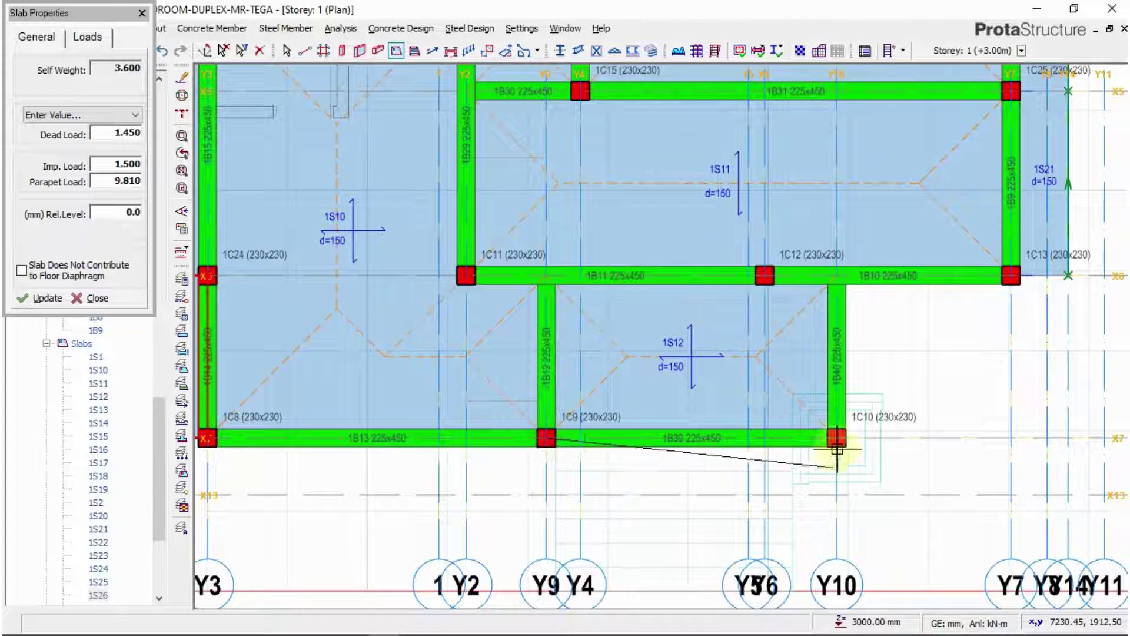
{"action": "left_click", "coordinate": [836, 437]}
{"action": "left_click", "coordinate": [681, 496]}
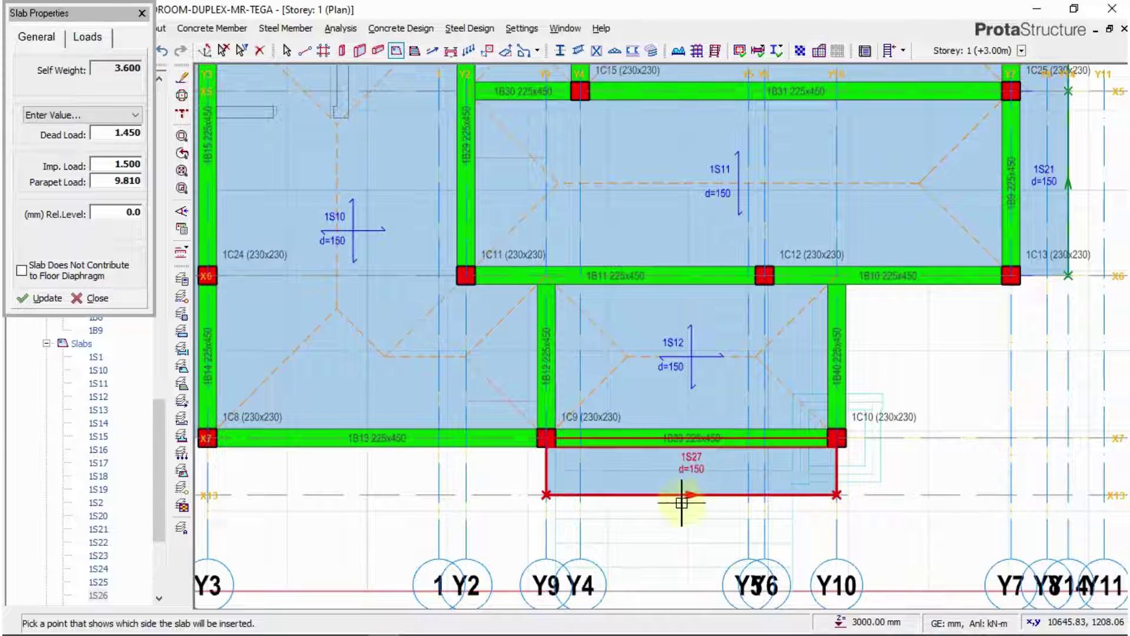
{"action": "scroll", "coordinate": [765, 377], "scroll_direction": "down", "scroll_amount": 4}
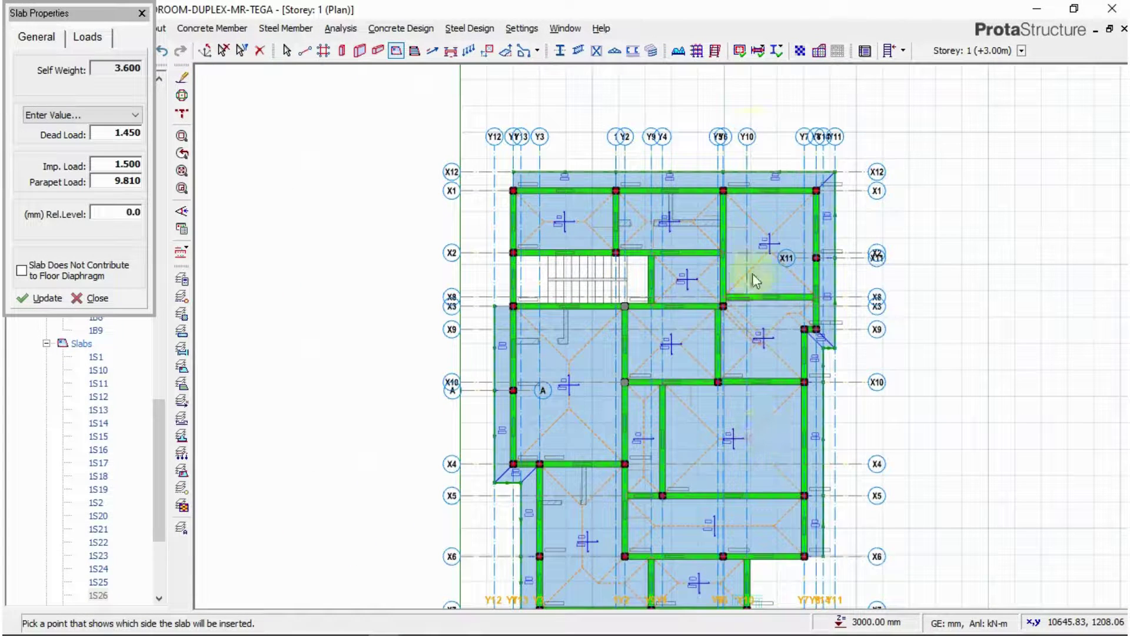
{"action": "key", "text": "Escape"}
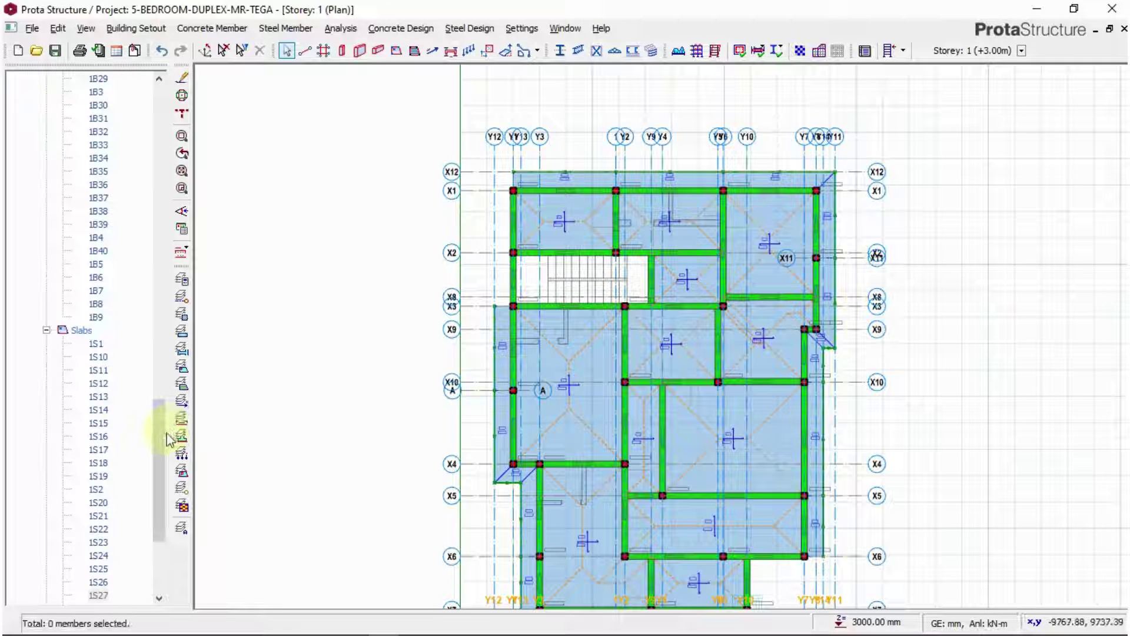
Switch the Storey 1 view from plan to 3D.
{"action": "left_click_drag", "start_coordinate": [160, 437], "coordinate": [151, 207]}
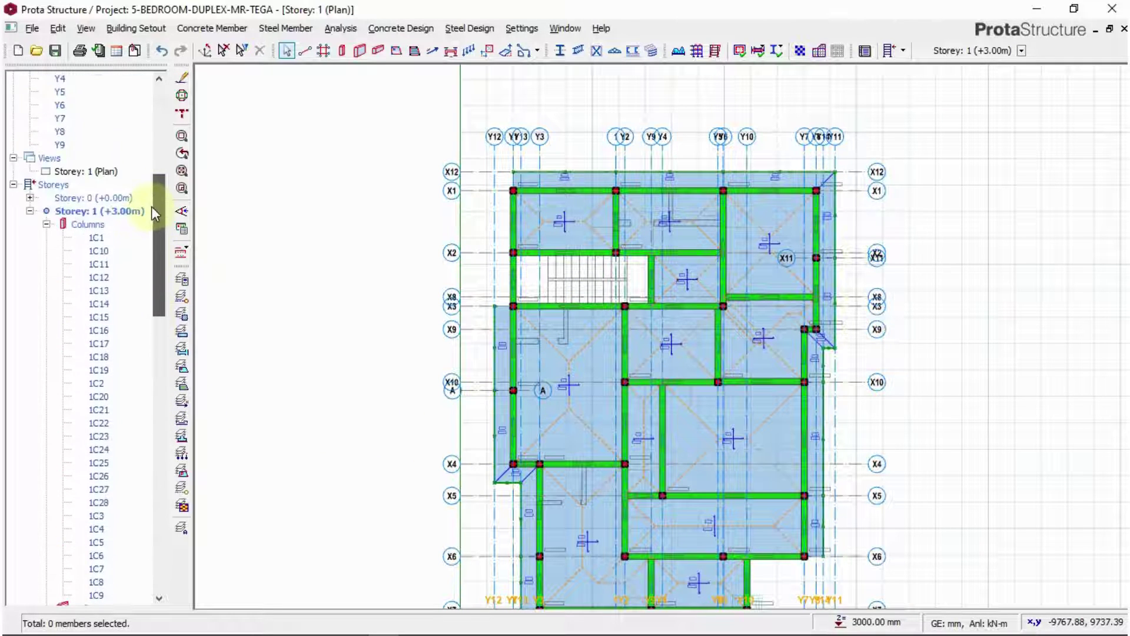
{"action": "left_click", "coordinate": [102, 172]}
{"action": "right_click", "coordinate": [103, 172]}
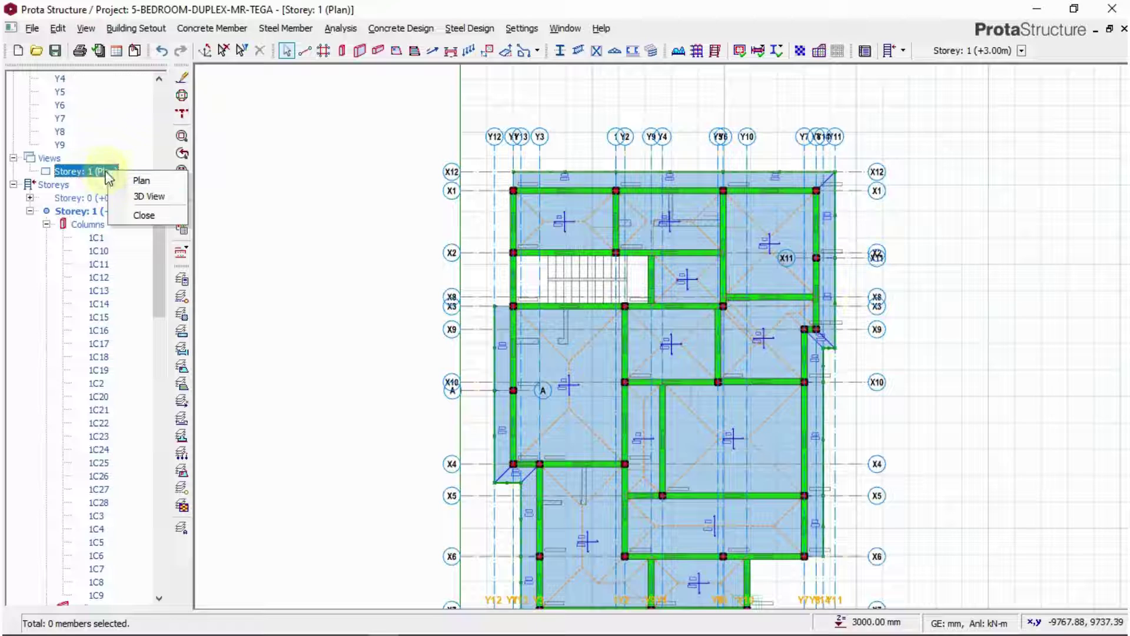
{"action": "left_click", "coordinate": [88, 173]}
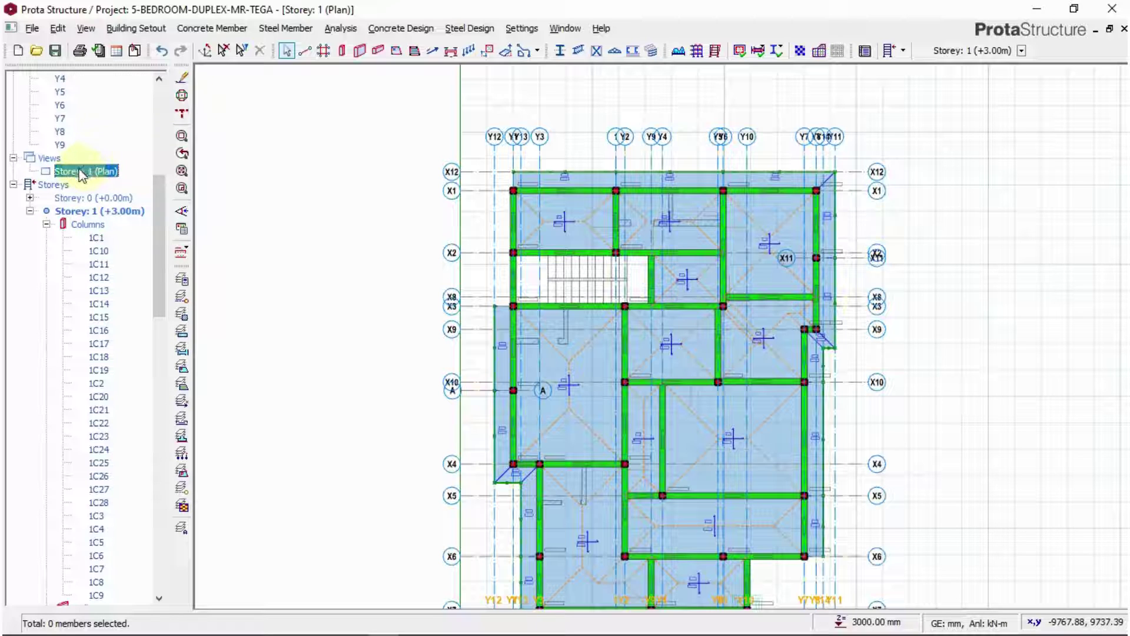
{"action": "right_click", "coordinate": [88, 175]}
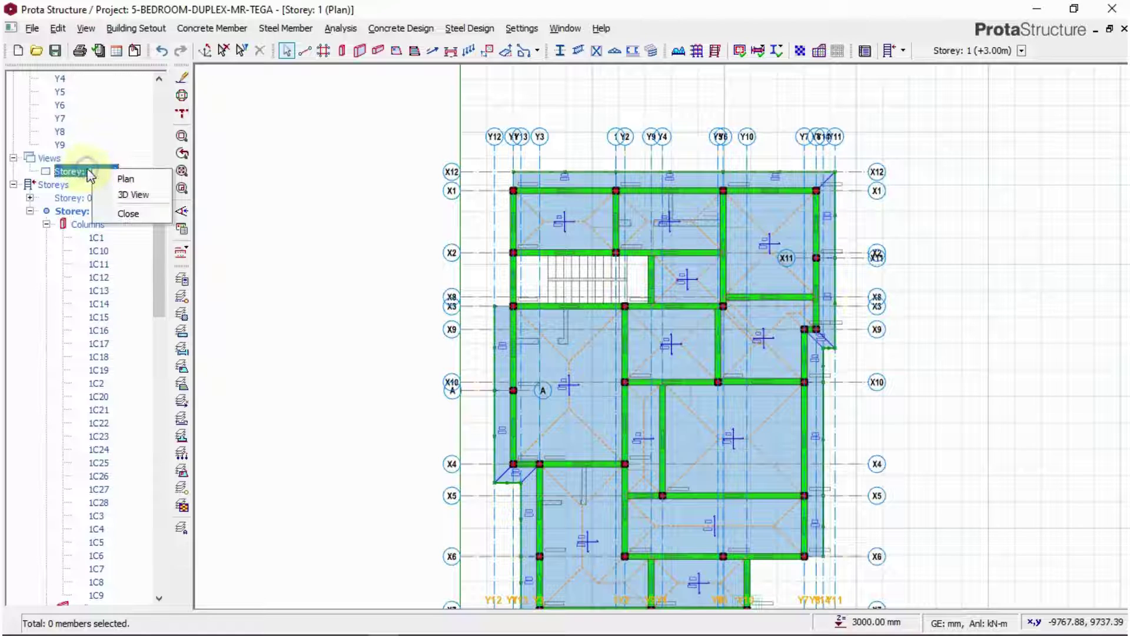
{"action": "left_click", "coordinate": [149, 195]}
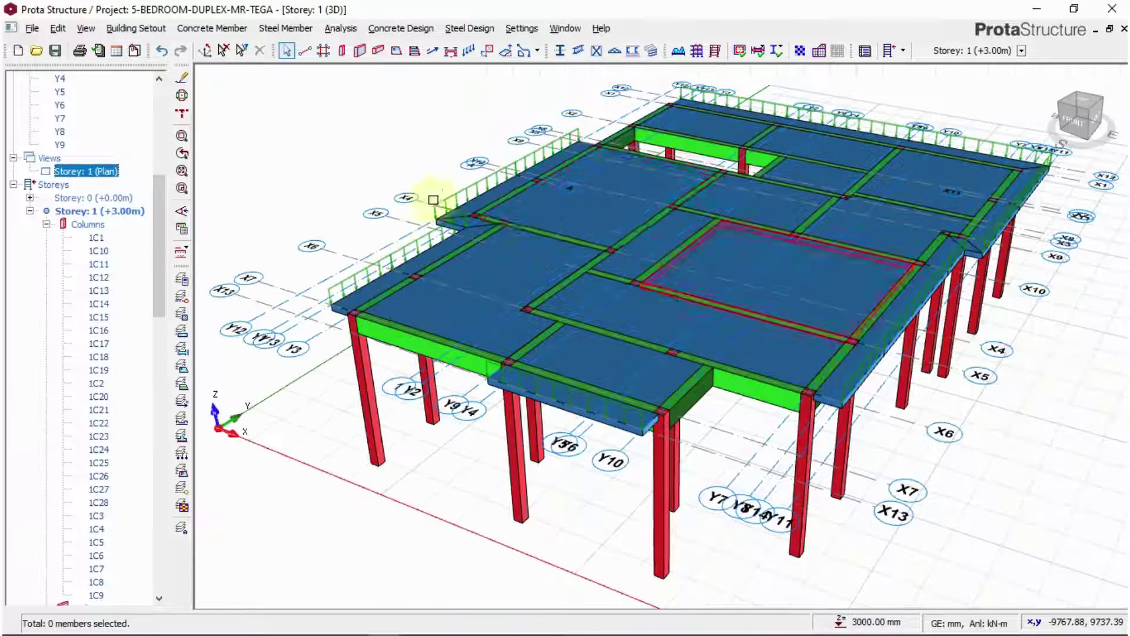
Examine the cantilever slabs and their parapet loads around the storey 1 edge beams in 3D, including the corners at axes X4 and X7.
{"action": "scroll", "coordinate": [575, 336], "scroll_direction": "up", "scroll_amount": 5}
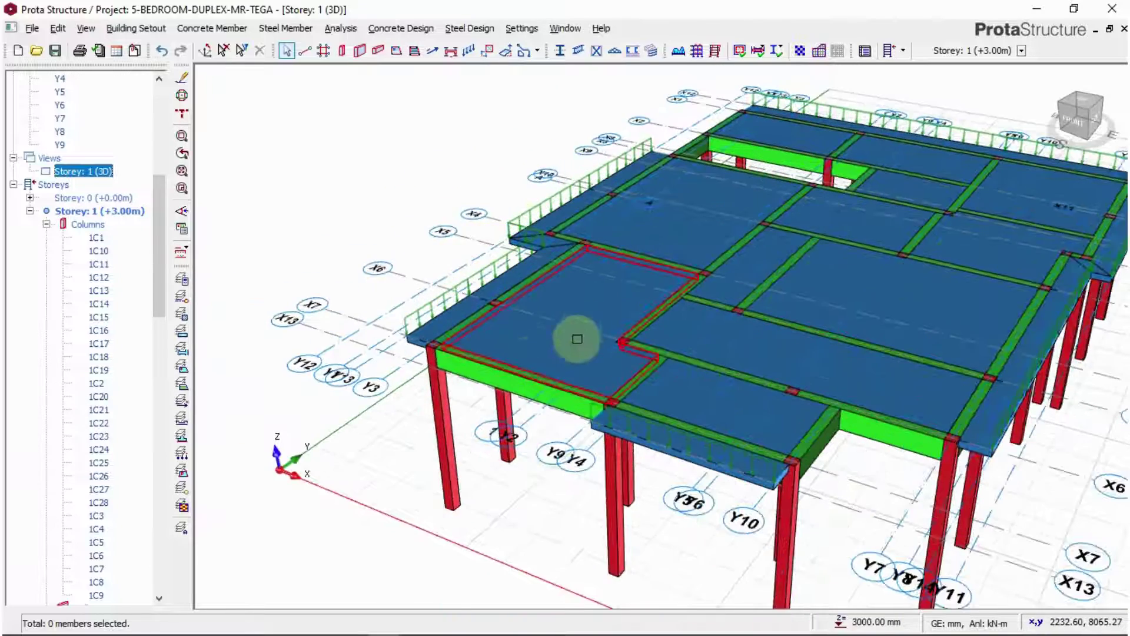
{"action": "middle_click_drag", "start_coordinate": [542, 378], "coordinate": [683, 207]}
{"action": "scroll", "coordinate": [618, 265], "scroll_direction": "up", "scroll_amount": 3}
{"action": "scroll", "coordinate": [618, 265], "scroll_direction": "up", "scroll_amount": 2}
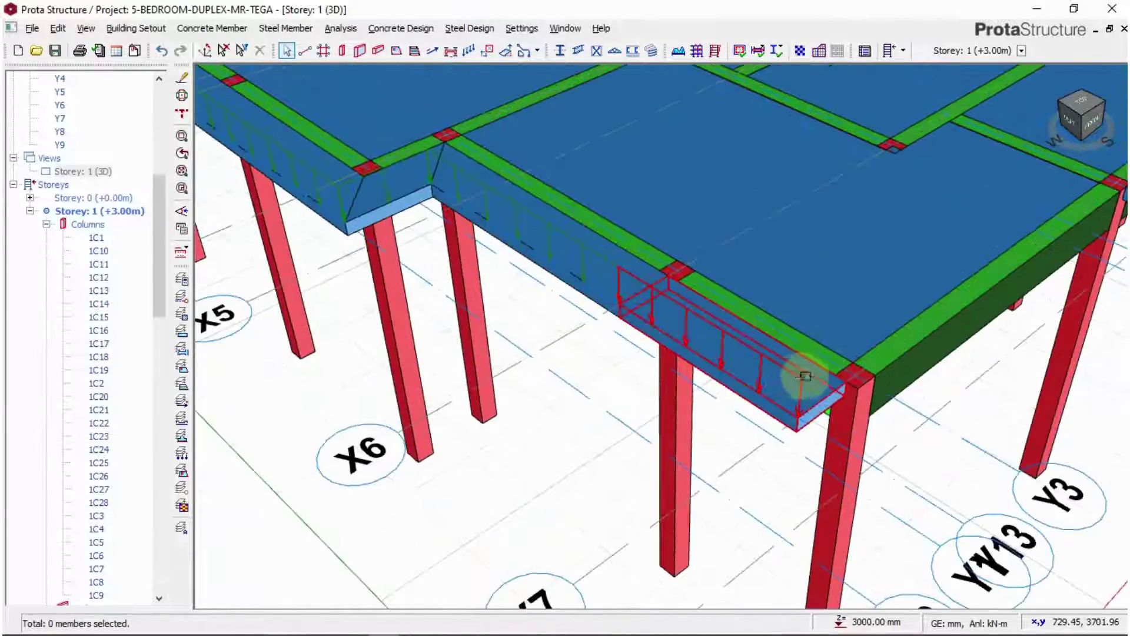
{"action": "scroll", "coordinate": [840, 402], "scroll_direction": "up", "scroll_amount": 2}
{"action": "mouse_move", "coordinate": [820, 415]}
{"action": "middle_mouse_down"}
{"action": "mouse_move", "coordinate": [789, 412]}
{"action": "mouse_move", "coordinate": [744, 379]}
{"action": "mouse_move", "coordinate": [758, 370]}
{"action": "mouse_move", "coordinate": [605, 308]}
{"action": "mouse_move", "coordinate": [601, 364]}
{"action": "mouse_move", "coordinate": [638, 404]}
{"action": "mouse_move", "coordinate": [643, 366]}
{"action": "mouse_move", "coordinate": [577, 328]}
{"action": "mouse_move", "coordinate": [705, 341]}
{"action": "mouse_move", "coordinate": [800, 330]}
{"action": "mouse_move", "coordinate": [668, 345]}
{"action": "mouse_move", "coordinate": [681, 279]}
{"action": "middle_mouse_up"}
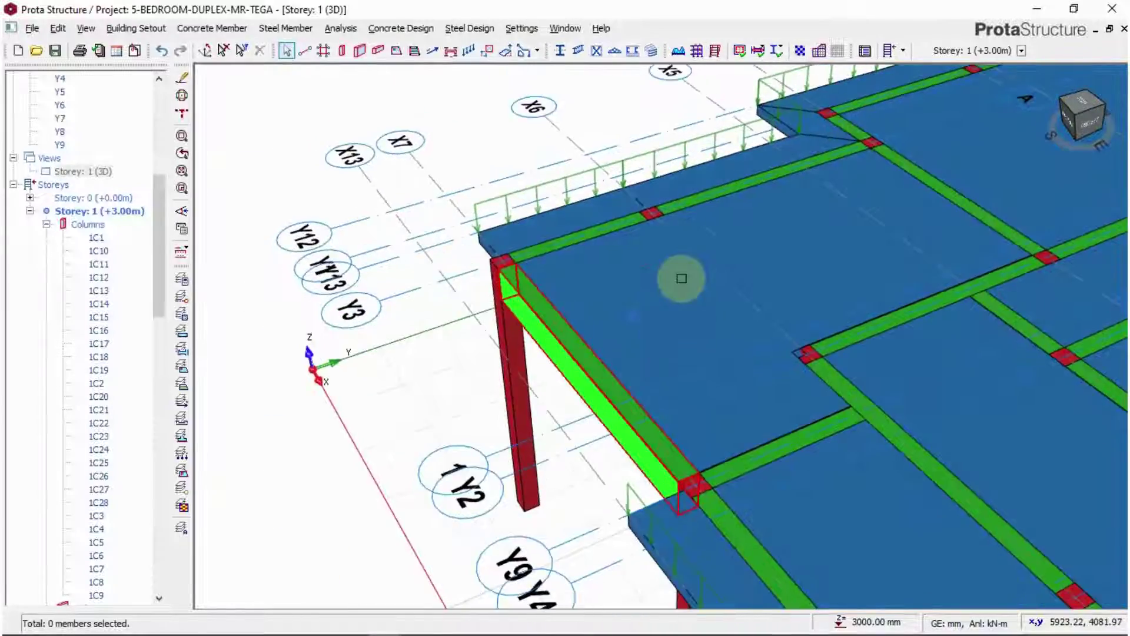
{"action": "scroll", "coordinate": [682, 279], "scroll_direction": "down", "scroll_amount": 5}
{"action": "middle_click_drag", "start_coordinate": [757, 368], "coordinate": [365, 224]}
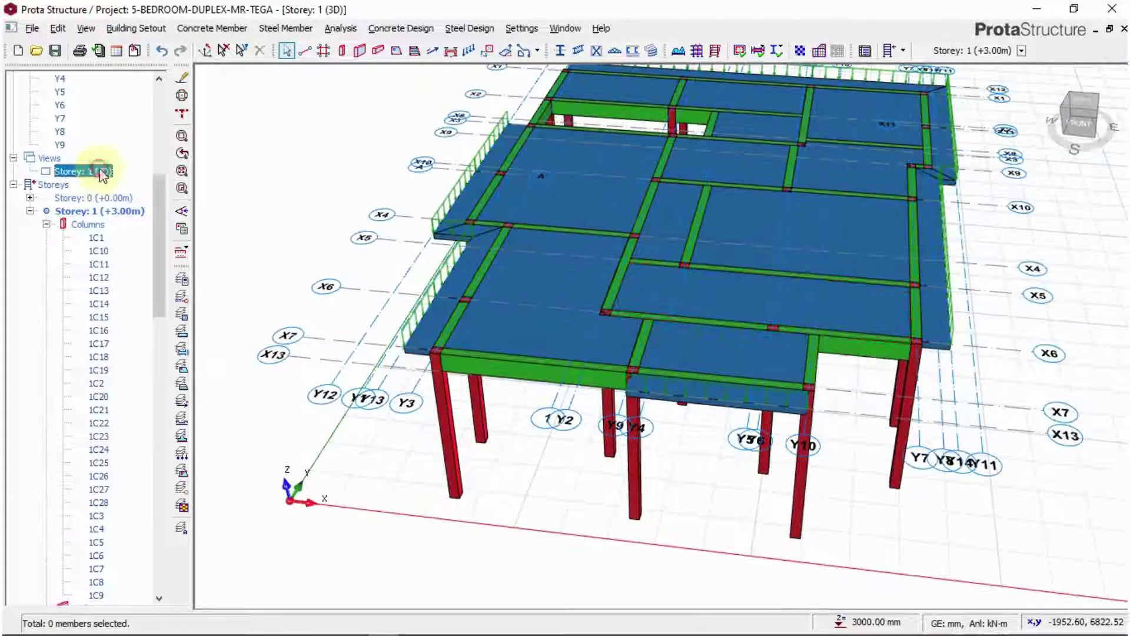
Switch the Storey 1 view back to plan.
{"action": "right_click", "coordinate": [101, 172]}
{"action": "left_click", "coordinate": [155, 180]}
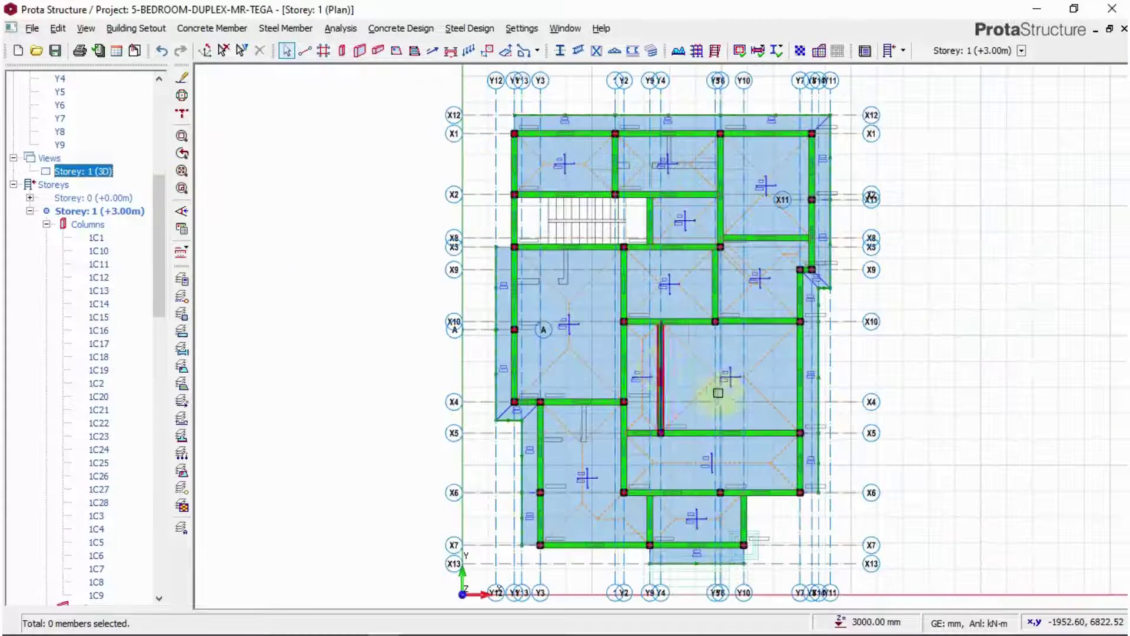
{"action": "scroll", "coordinate": [706, 345], "scroll_direction": "up", "scroll_amount": 2}
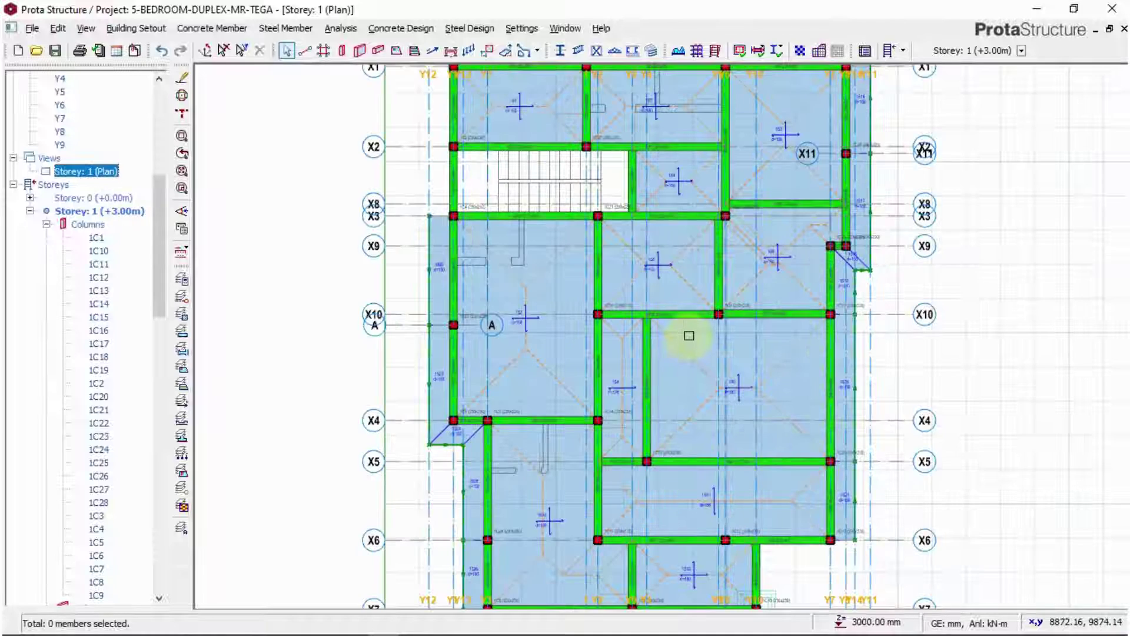